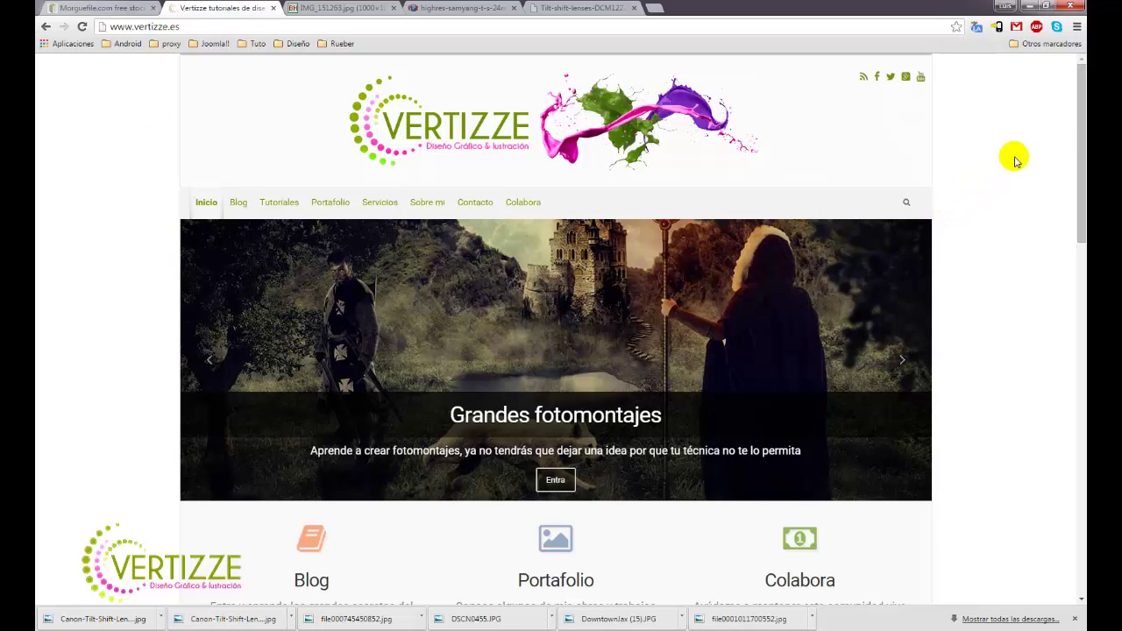
- Bring up the Chrome tab showing the Samyang 24mm tilt-shift lens photo
drag(1084, 105, 1069, 138)
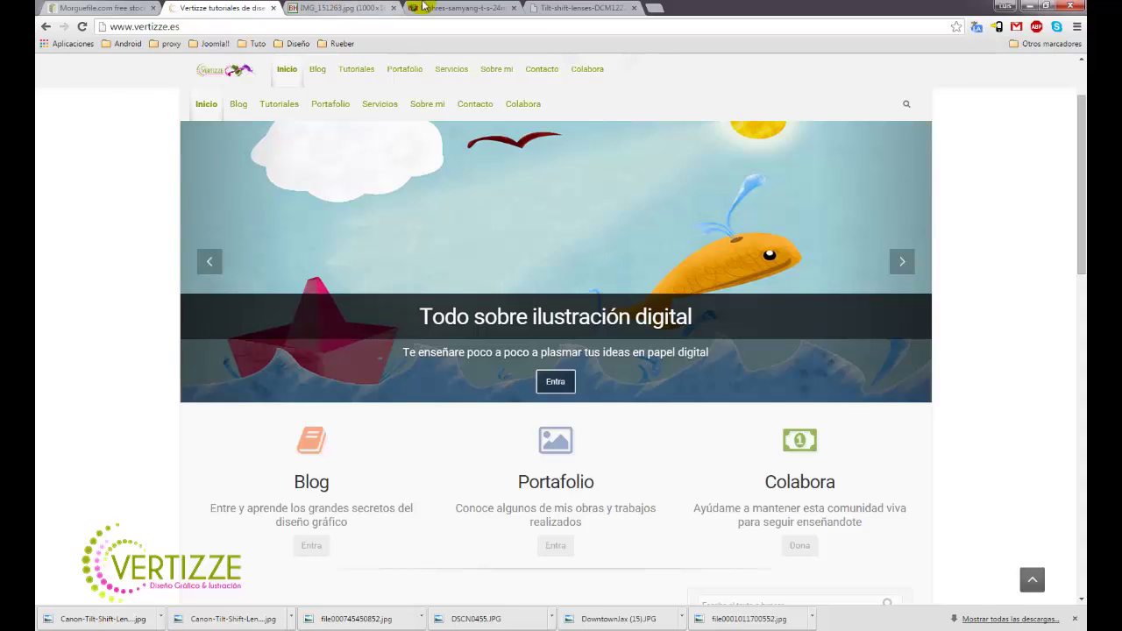
click(438, 7)
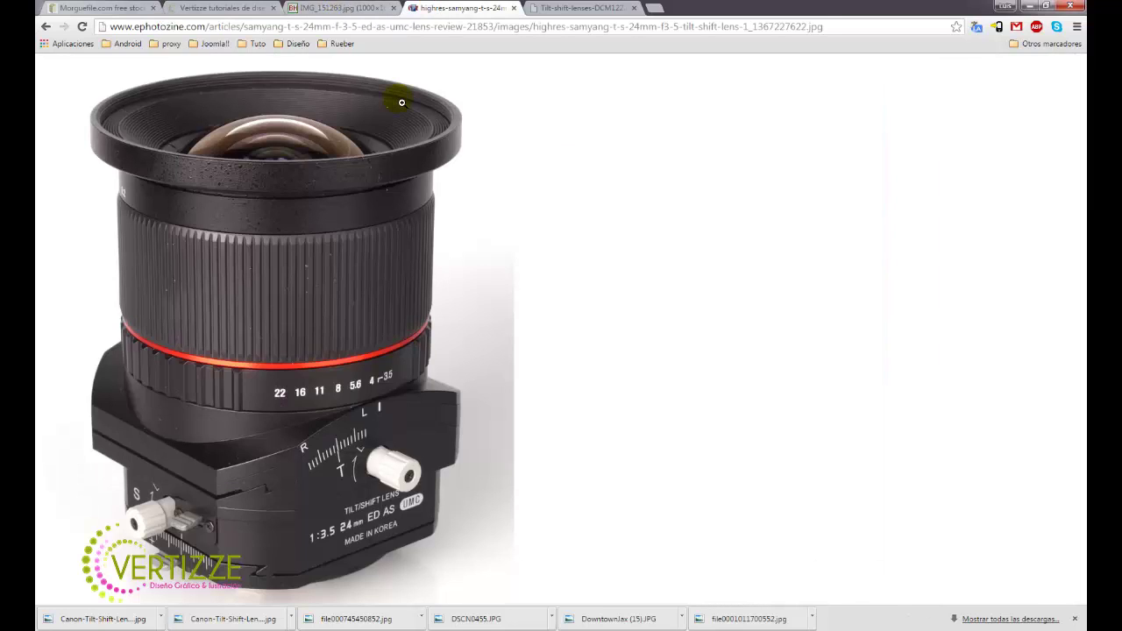
- Show the IMG_151263.jpg tab with the Canon TS-E 24mm tilt-shift lens photo
click(323, 7)
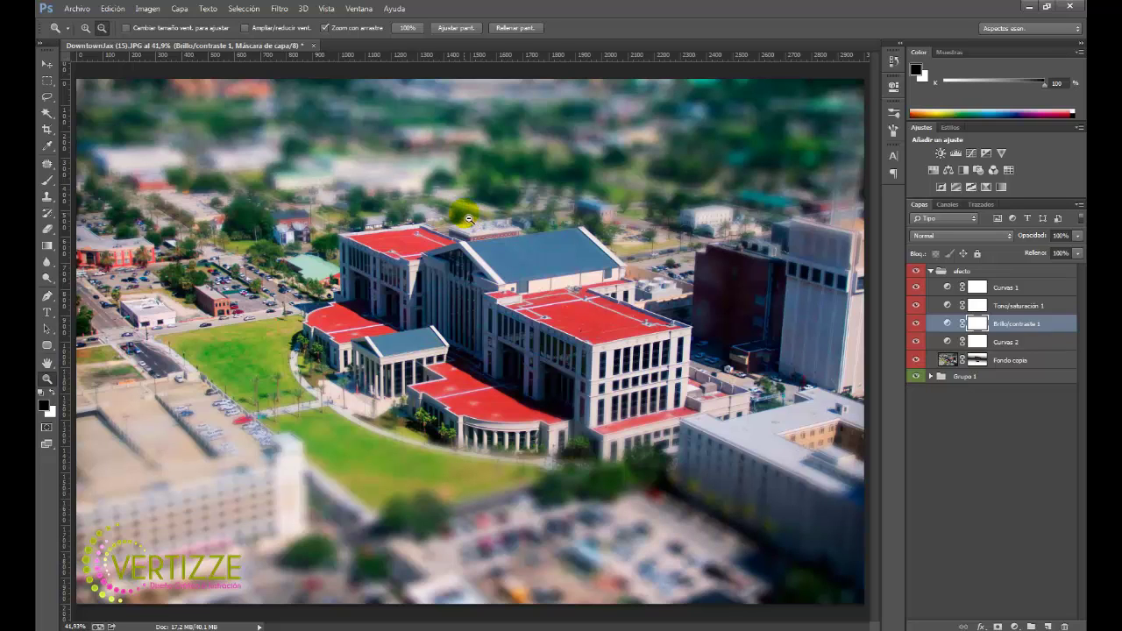
- Leave the DowntownJax example and show the tilt shift folder in Windows Explorer
click(486, 272)
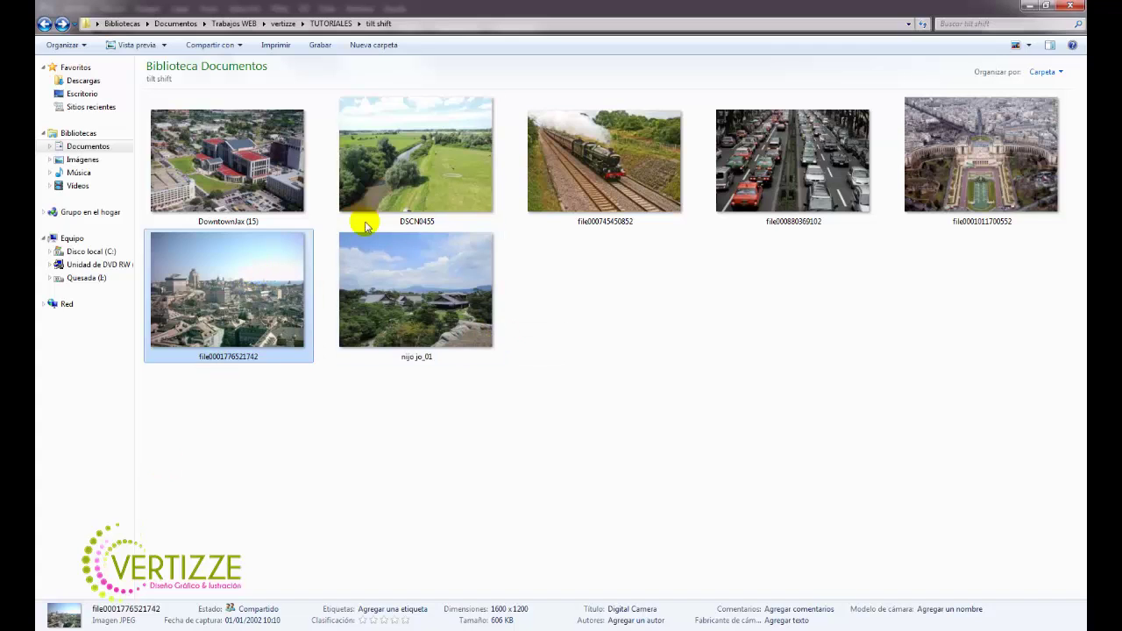
mouse_move(114, 617)
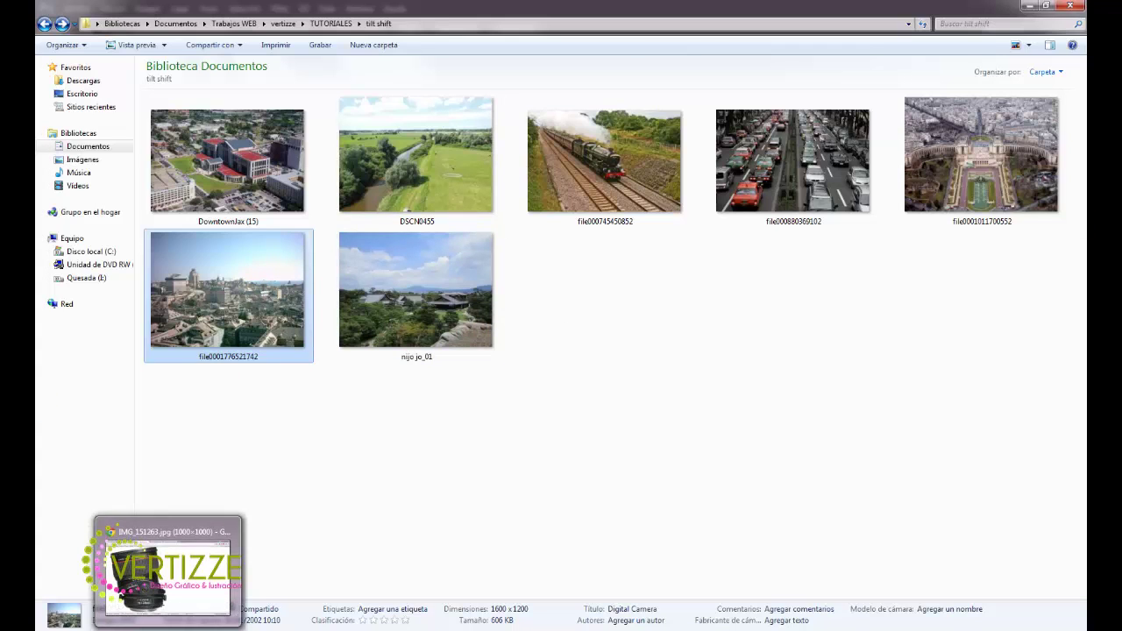
- Bring Chrome back and show the morgueFile.com free photo archive tab
click(166, 561)
click(114, 7)
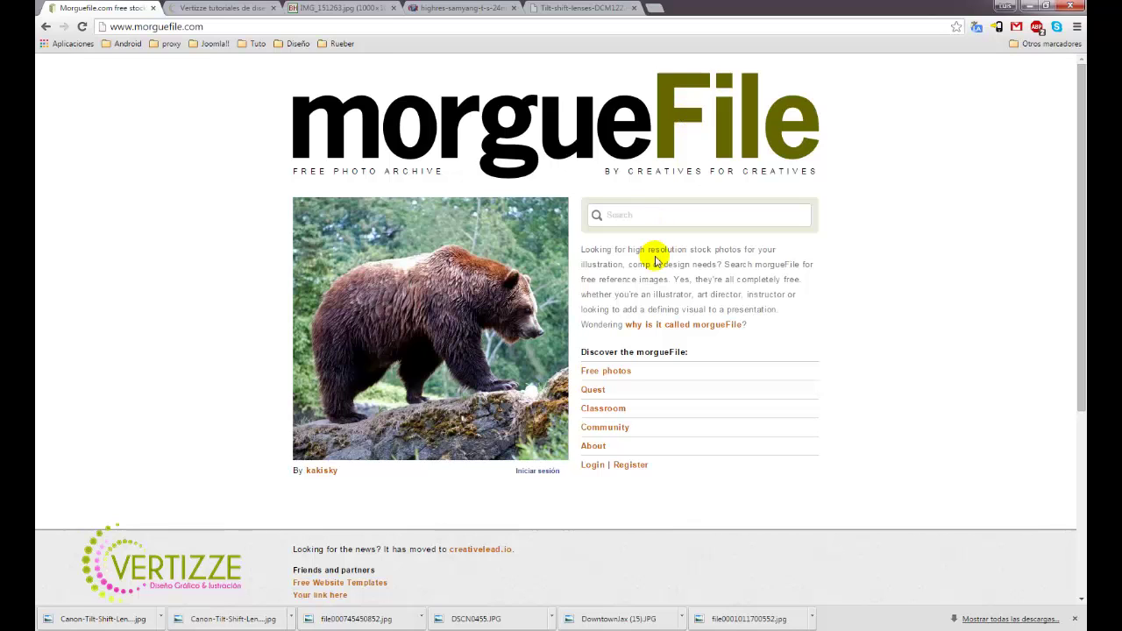
- Return to the DowntownJax (15).JPG document in Photoshop
click(178, 619)
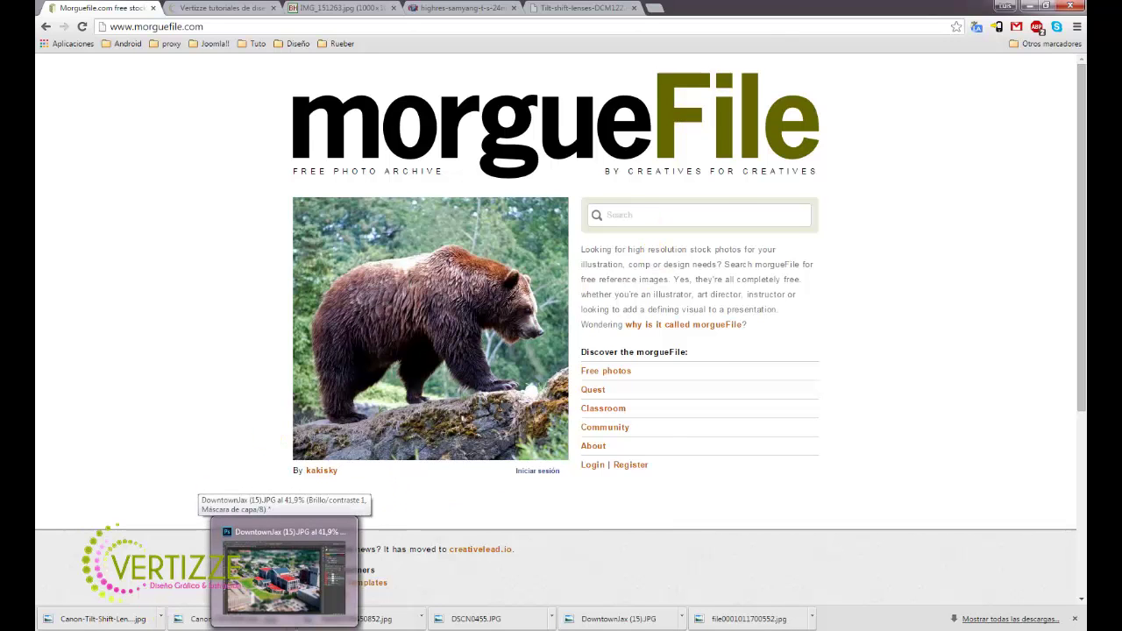
click(285, 548)
- Open file000745450852.jpg from the tilt shift folder without assigning a colour profile
click(77, 9)
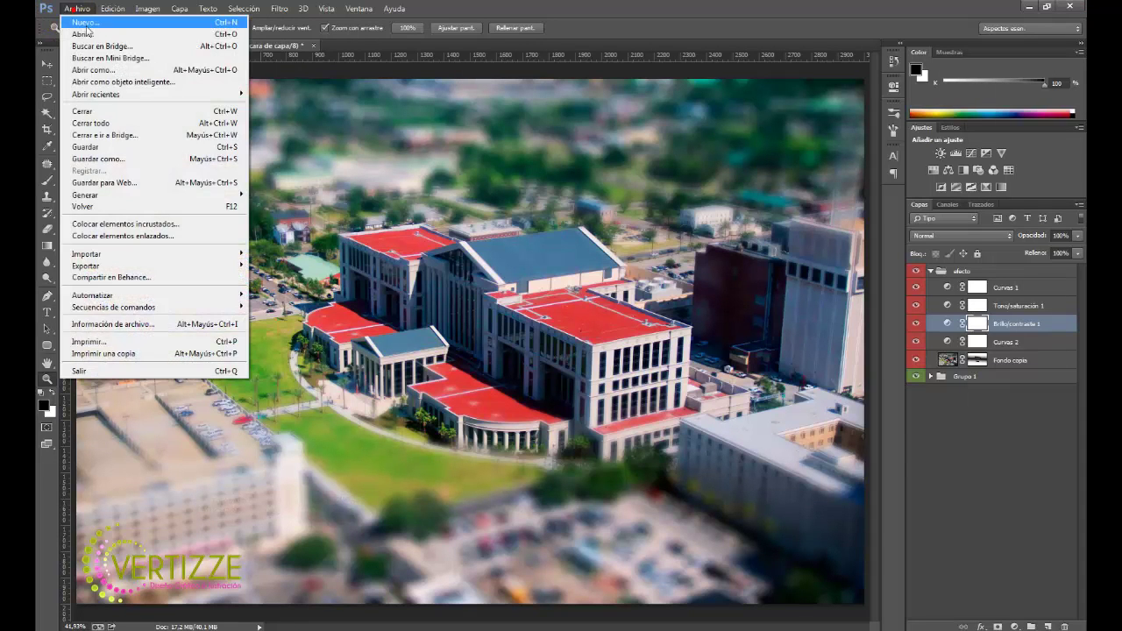
click(94, 35)
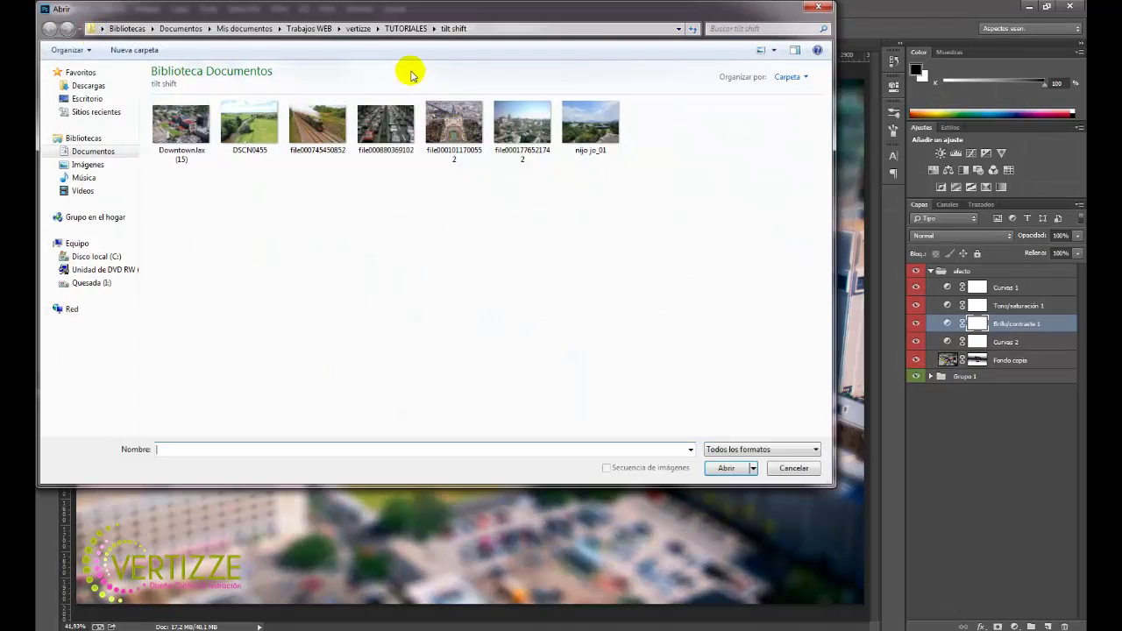
double_click(306, 136)
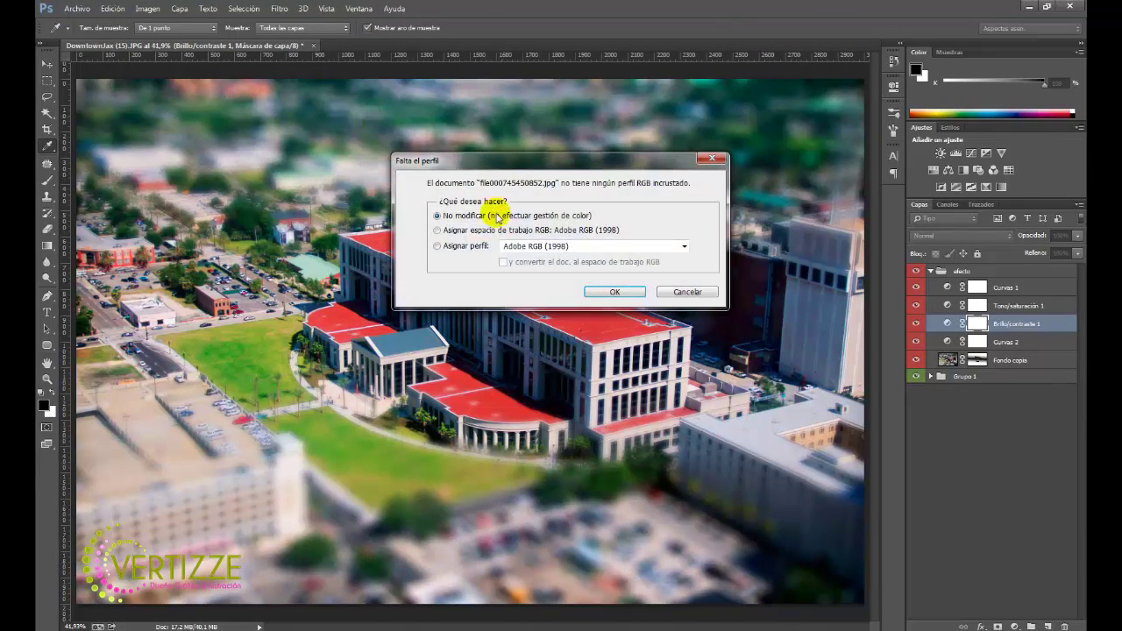
click(593, 296)
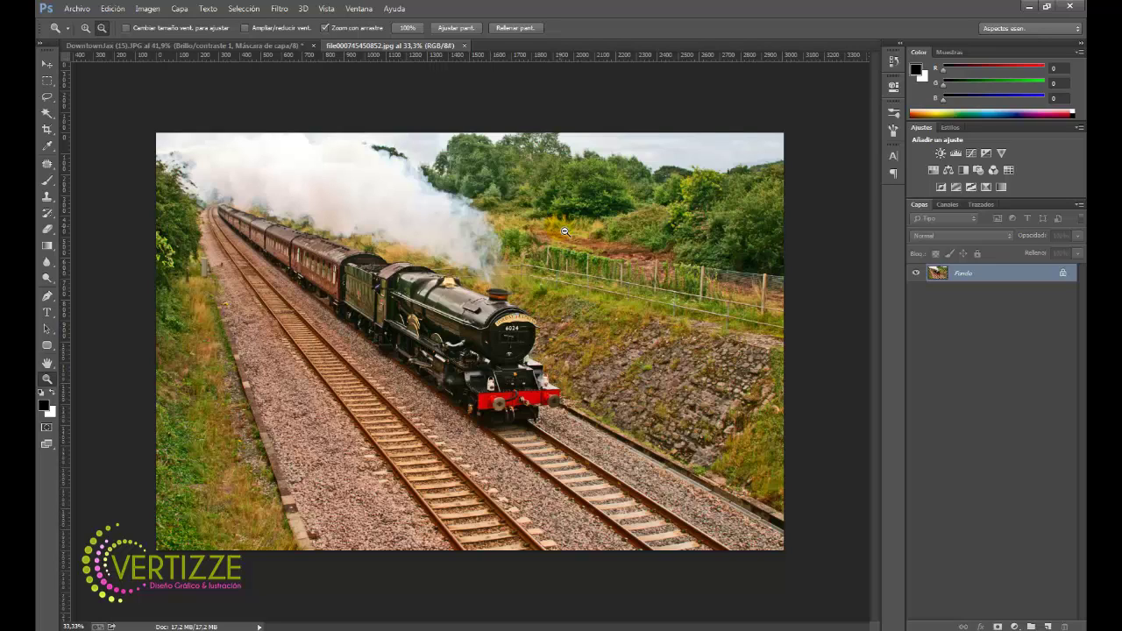
- Unlock the background layer as Capa 0 and enter Quick Mask mode
click(472, 265)
click(1071, 274)
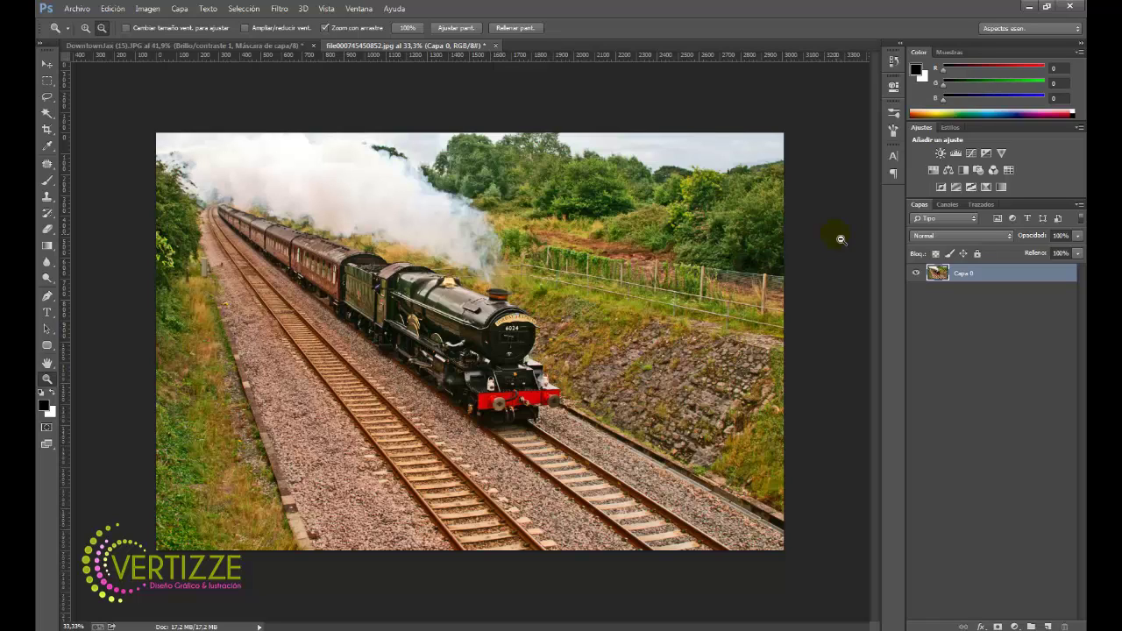
click(50, 427)
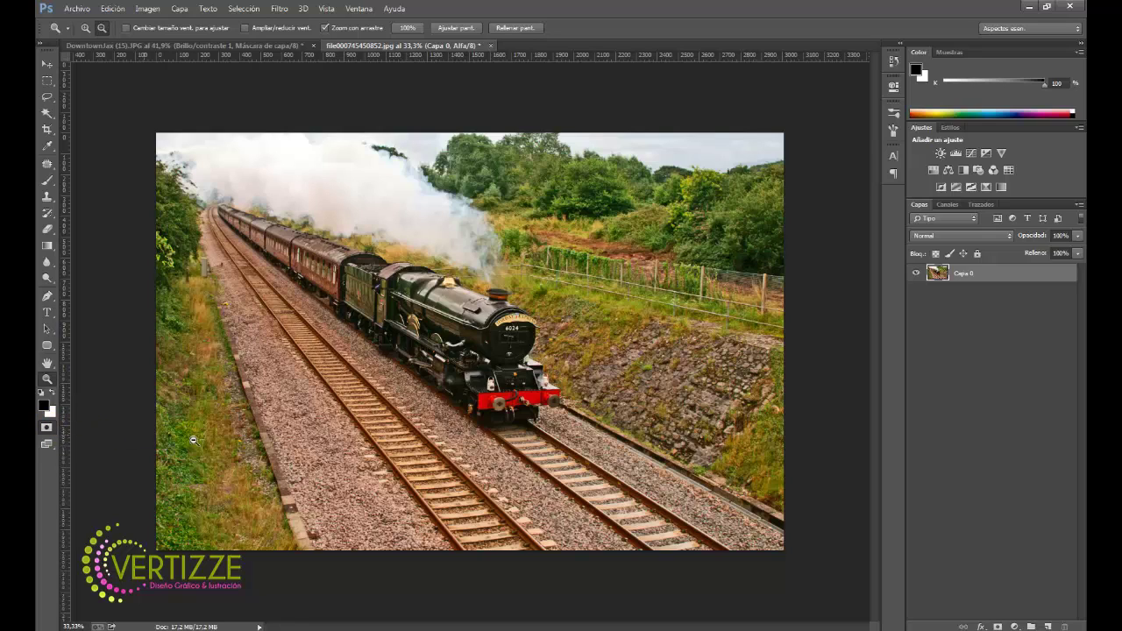
- Set up the Gradient tool with a preset and reflected gradient style
click(49, 247)
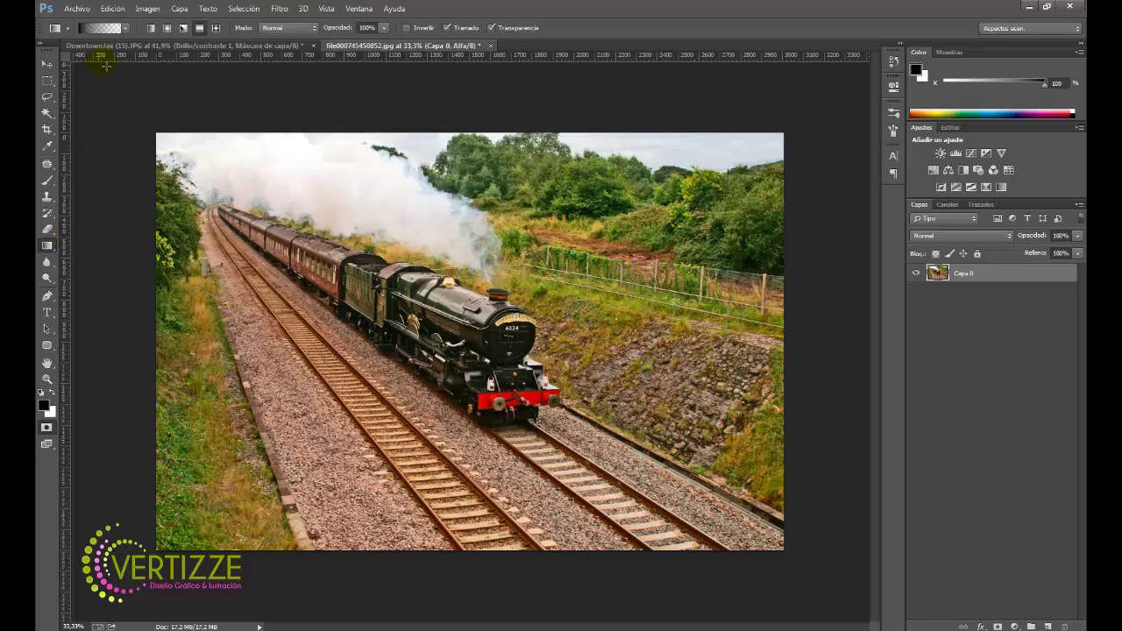
click(125, 28)
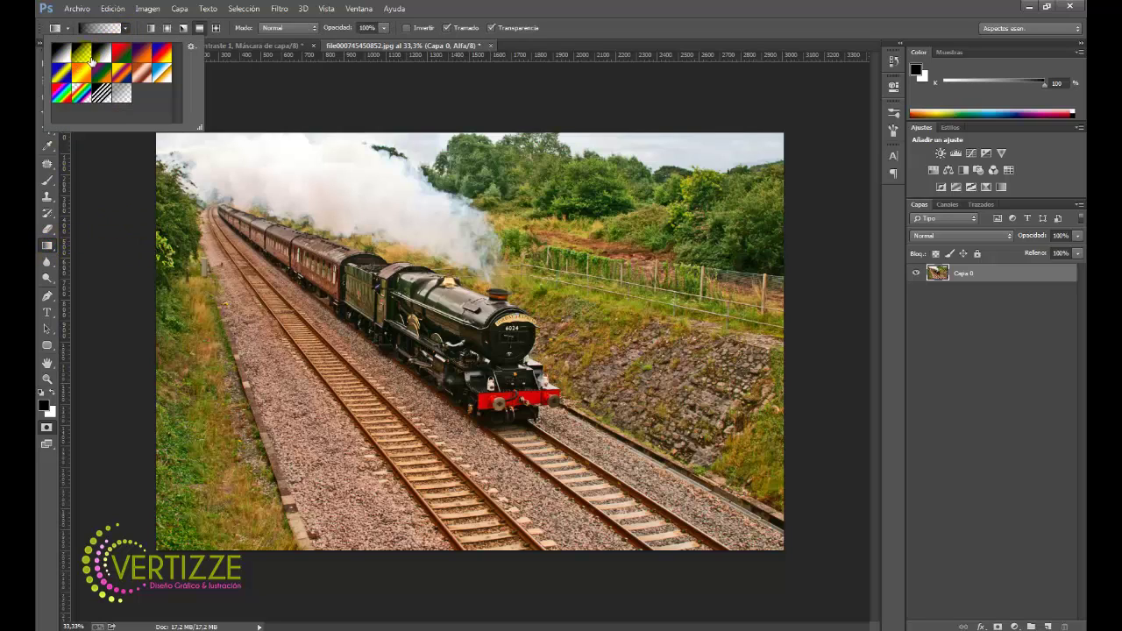
double_click(91, 60)
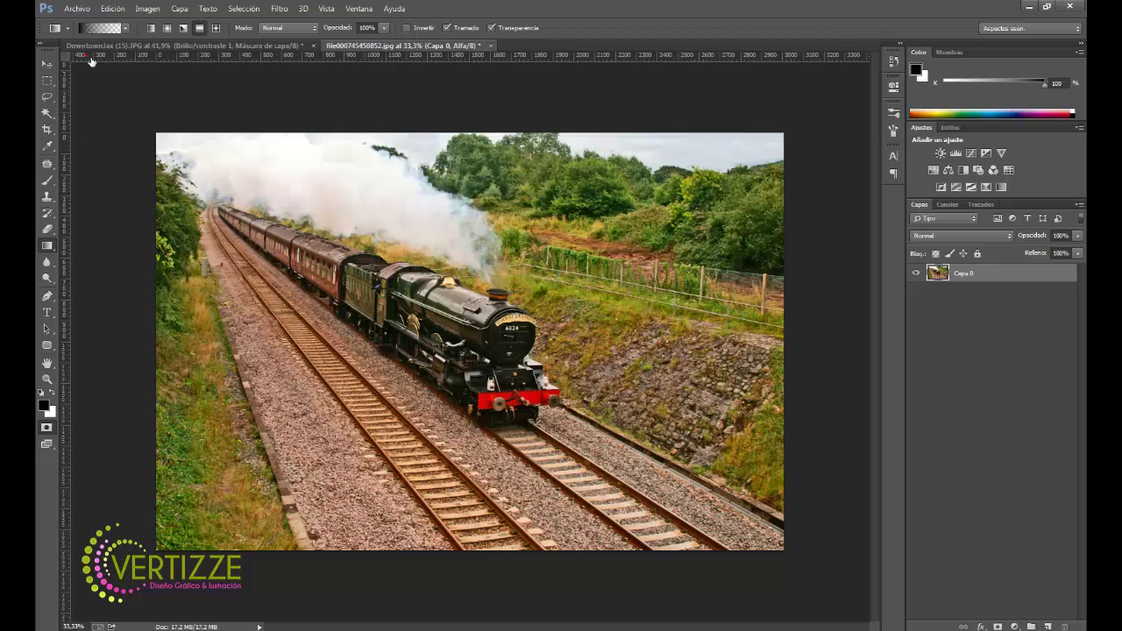
click(103, 29)
click(200, 27)
- Draw a reflected mask gradient centred on the locomotive and convert it to a selection
drag(457, 377, 455, 263)
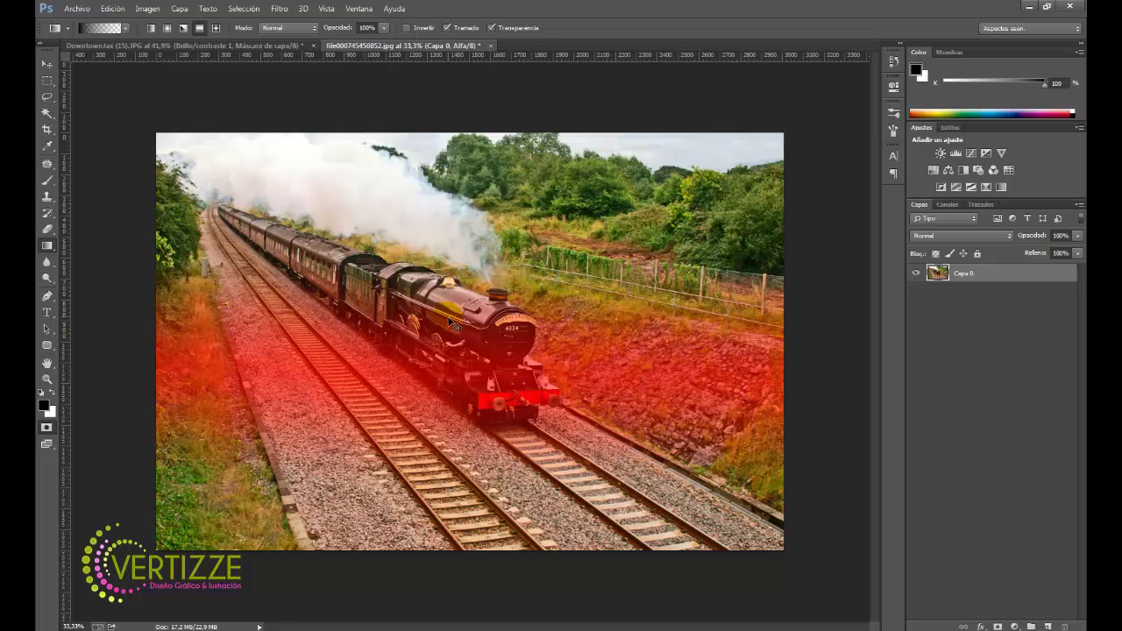
key(ctrl+z)
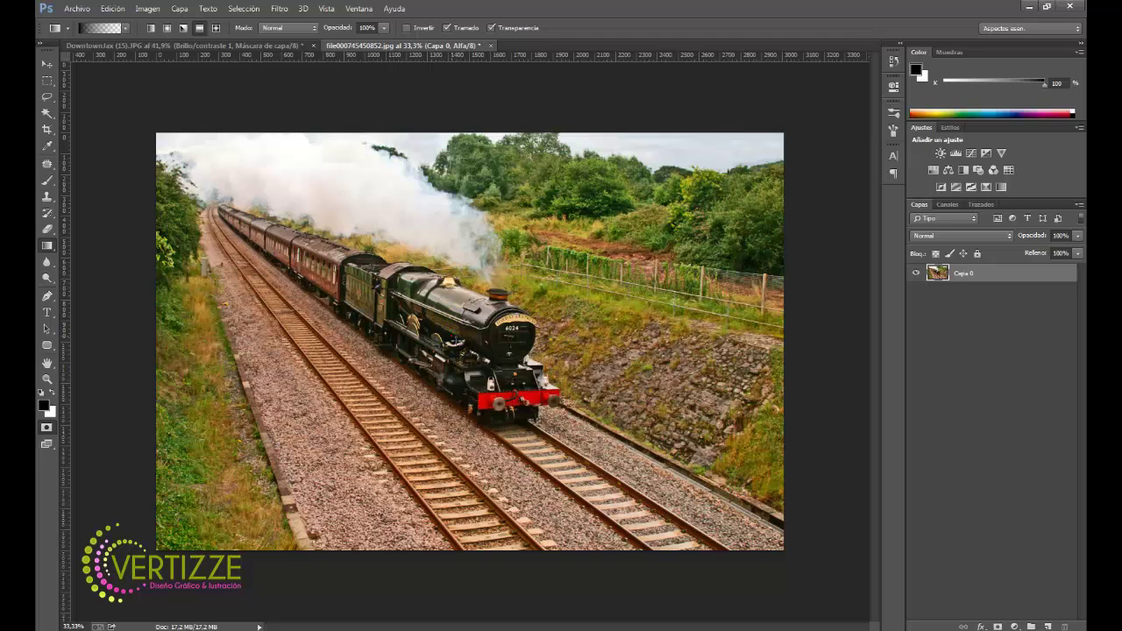
drag(452, 335, 452, 247)
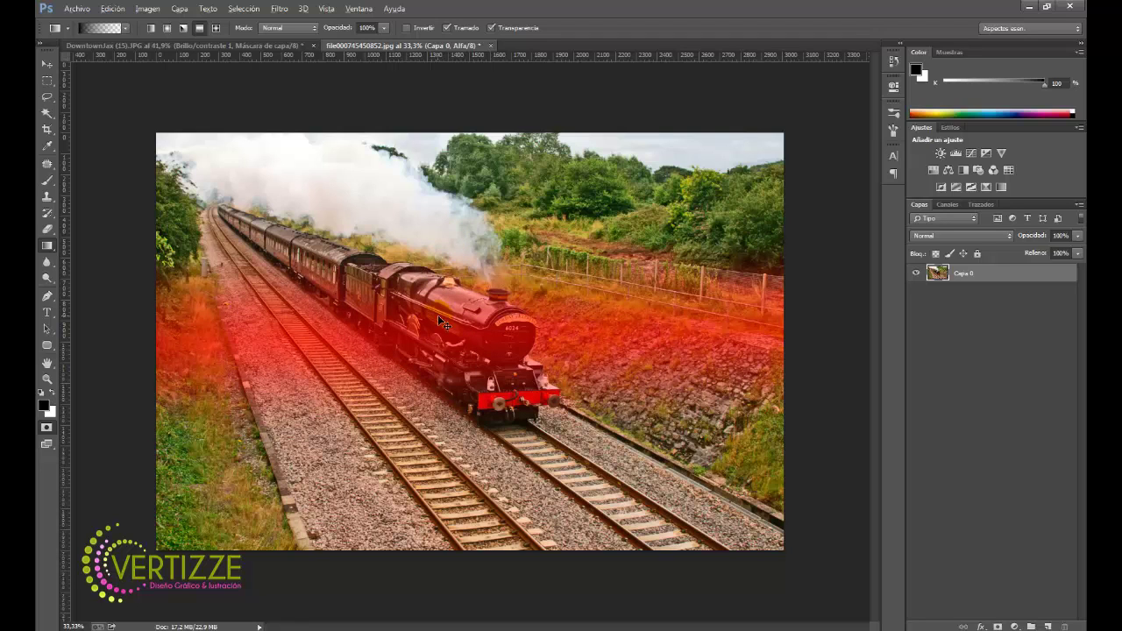
key(ctrl+z)
drag(447, 368, 450, 234)
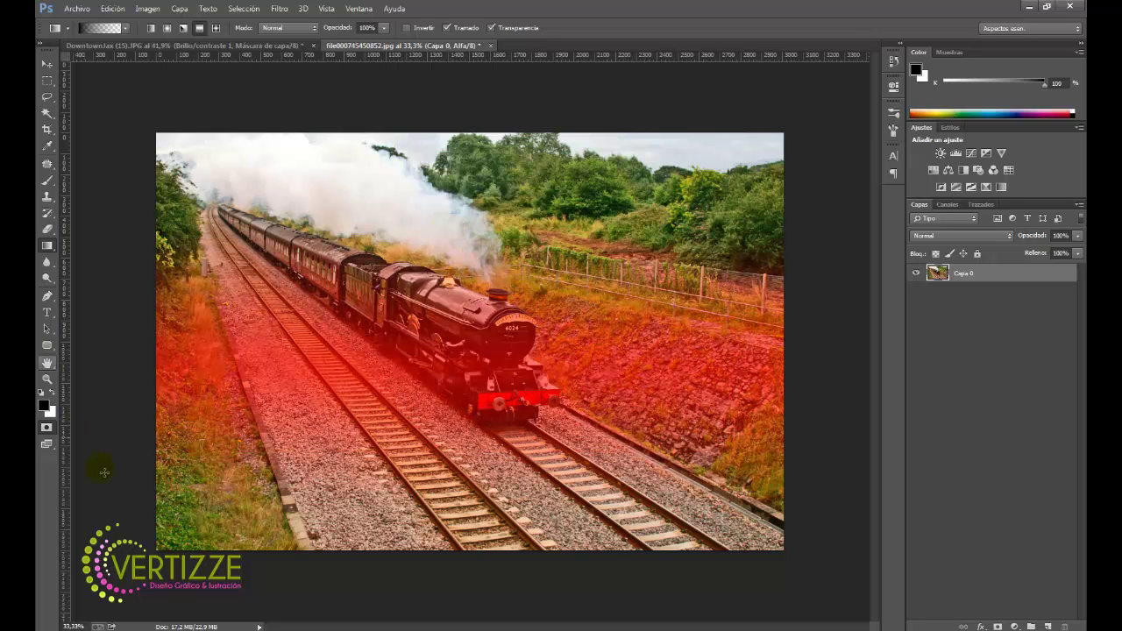
click(46, 429)
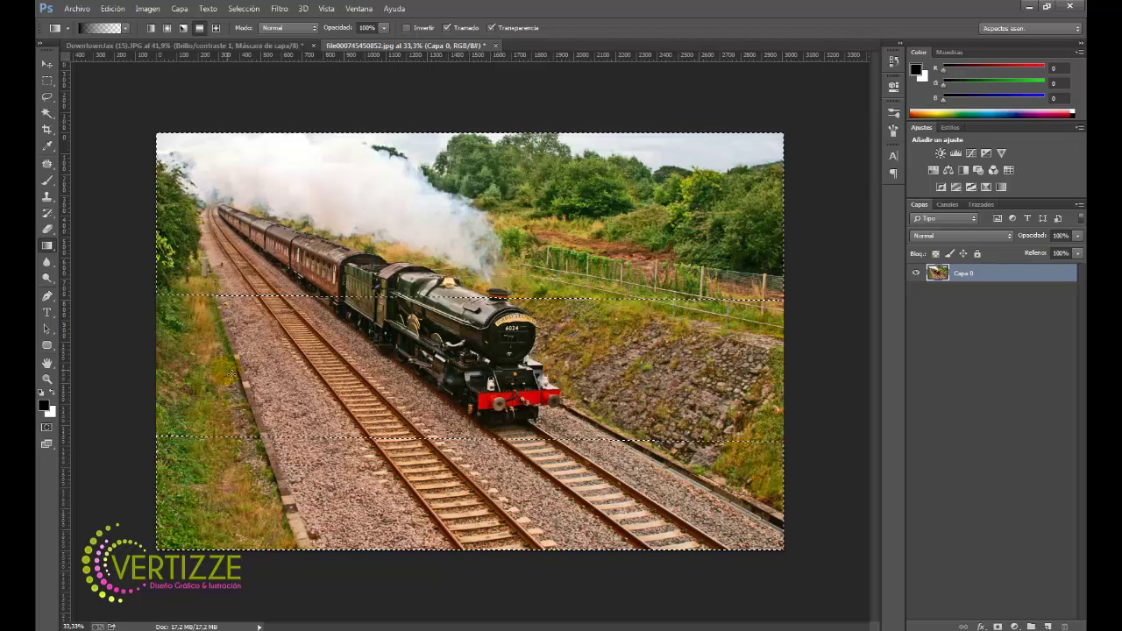
- Apply Lens Blur at radius about 45 outside the locomotive band
click(265, 374)
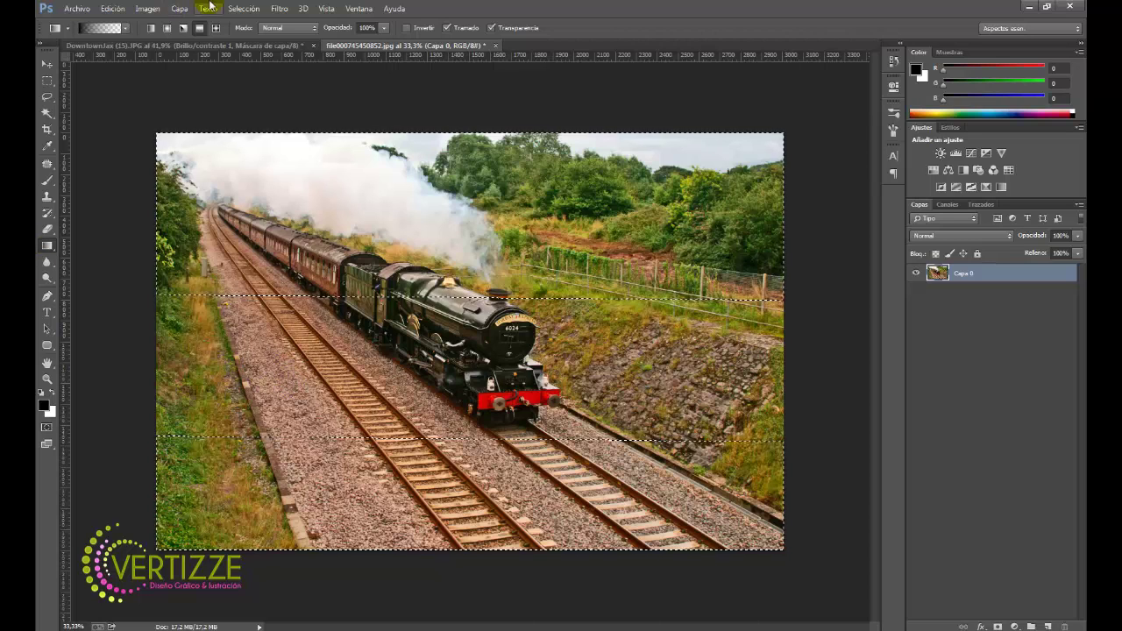
click(277, 9)
mouse_move(298, 146)
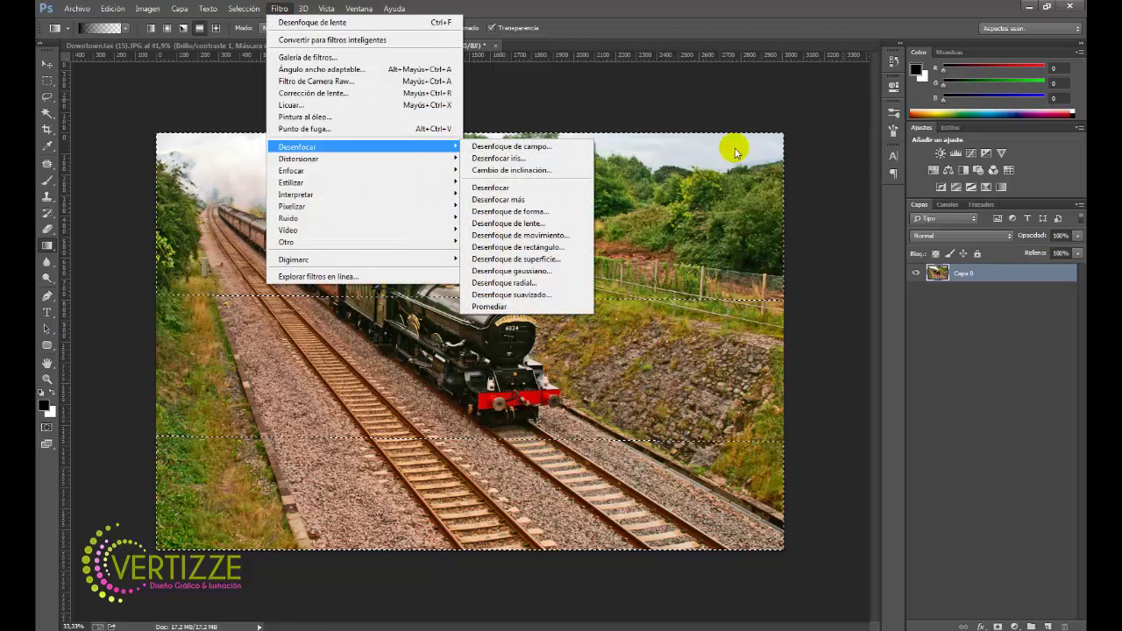
click(547, 226)
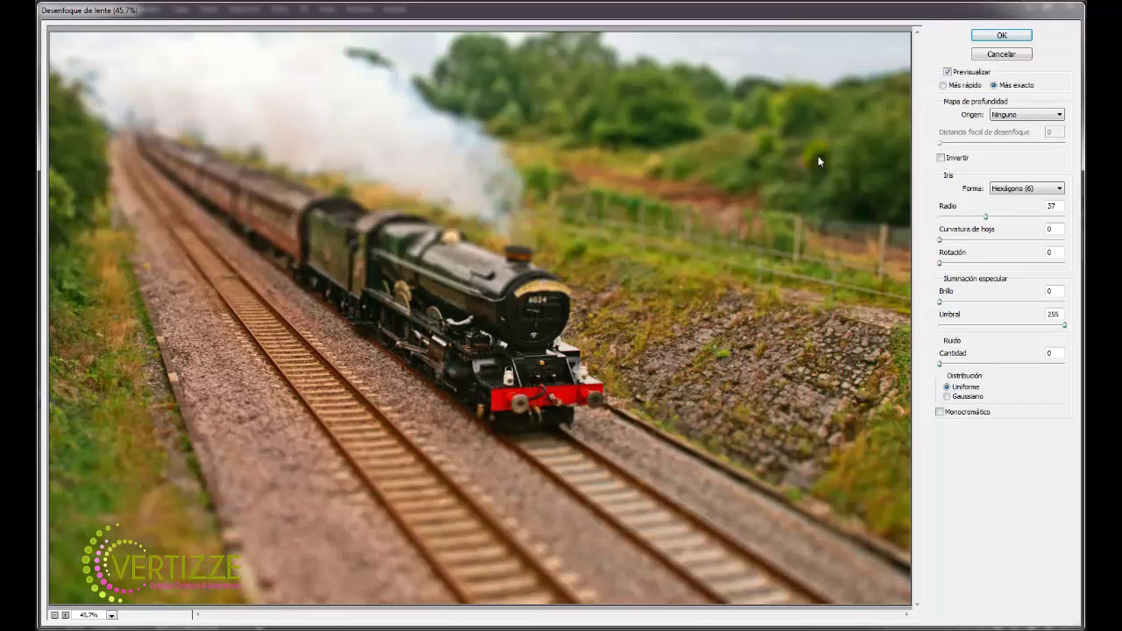
click(999, 114)
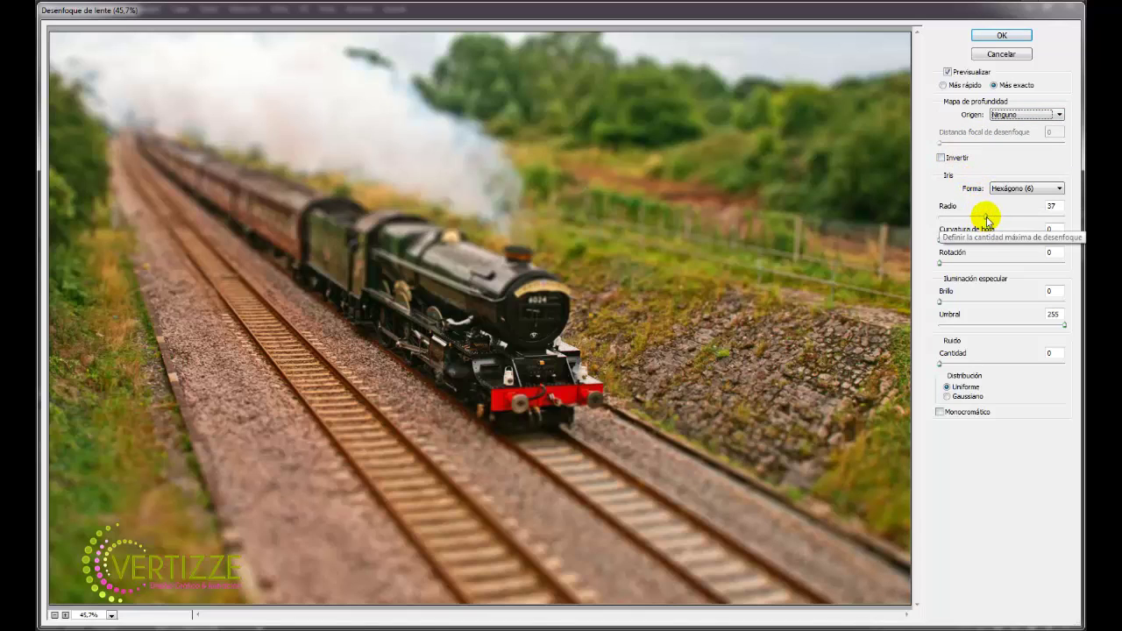
drag(985, 217, 994, 216)
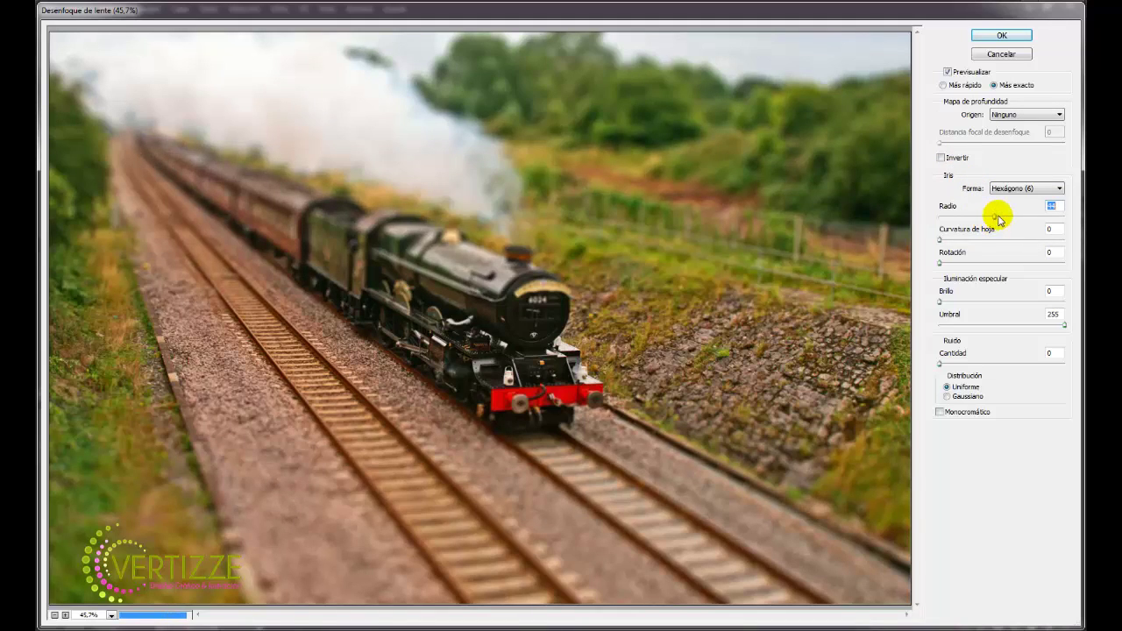
drag(998, 218, 998, 219)
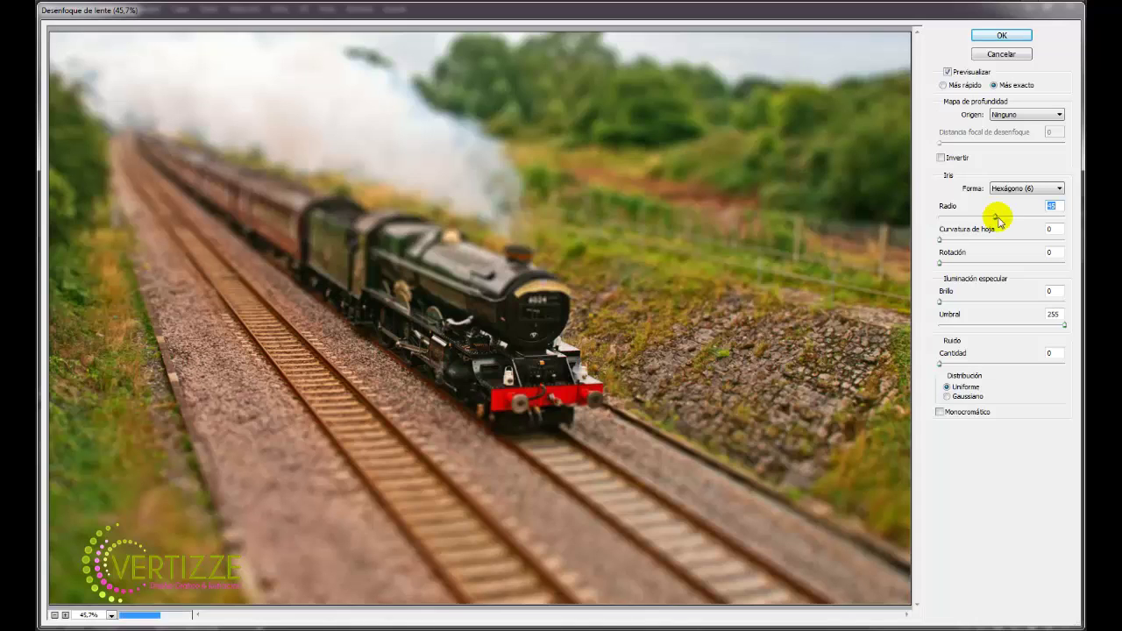
click(993, 37)
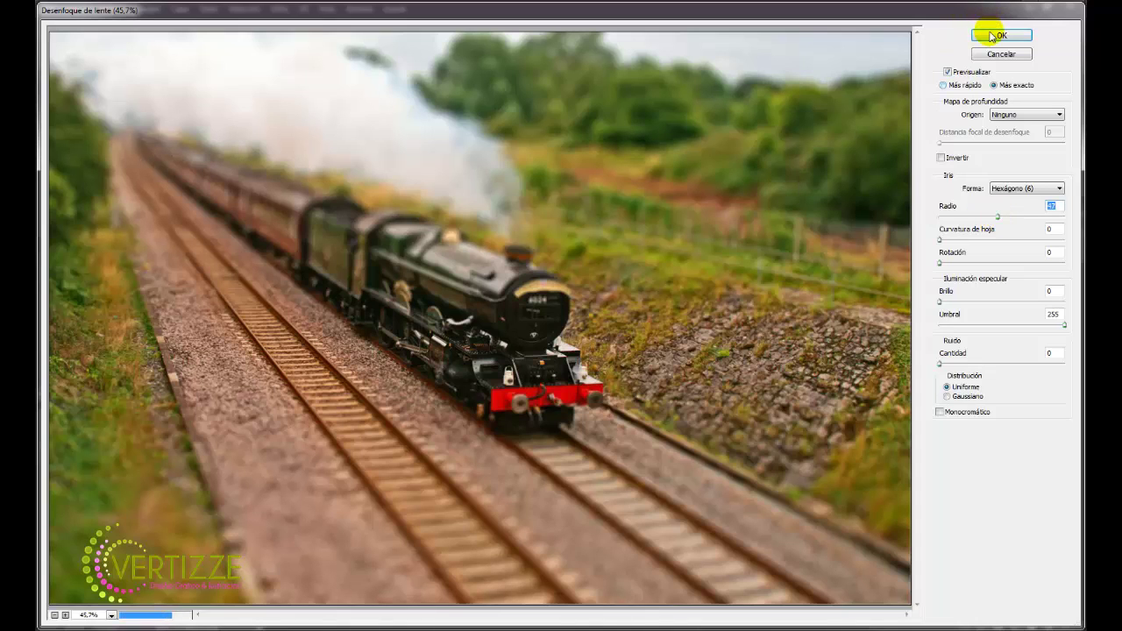
click(999, 38)
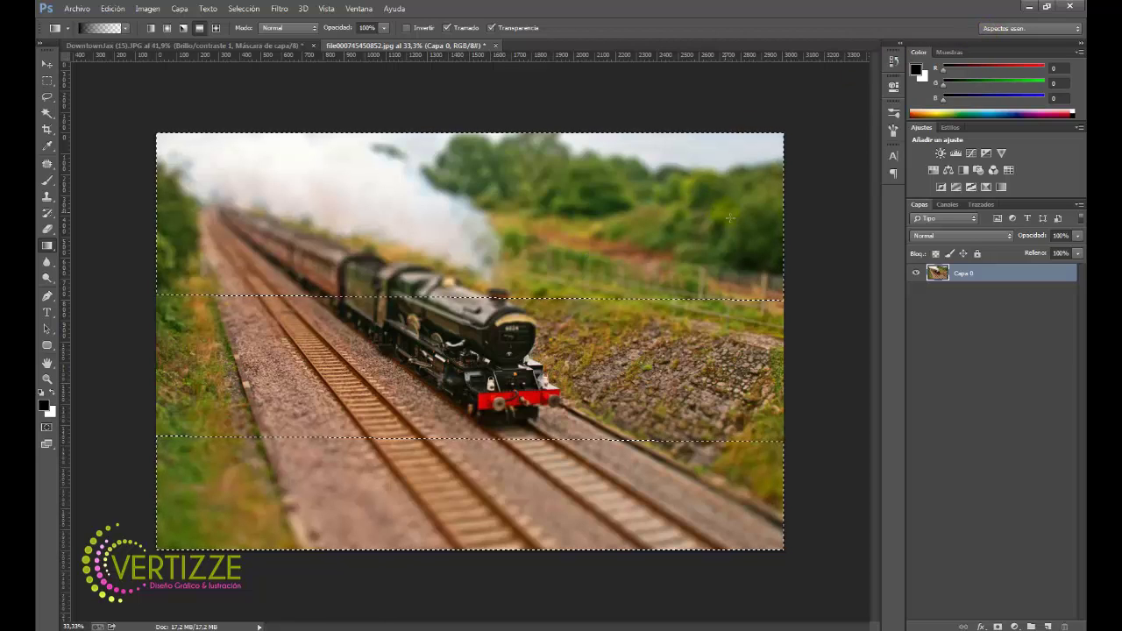
- Deselect, undo the Lens Blur for comparison, and clear the selection again
key(ctrl+d)
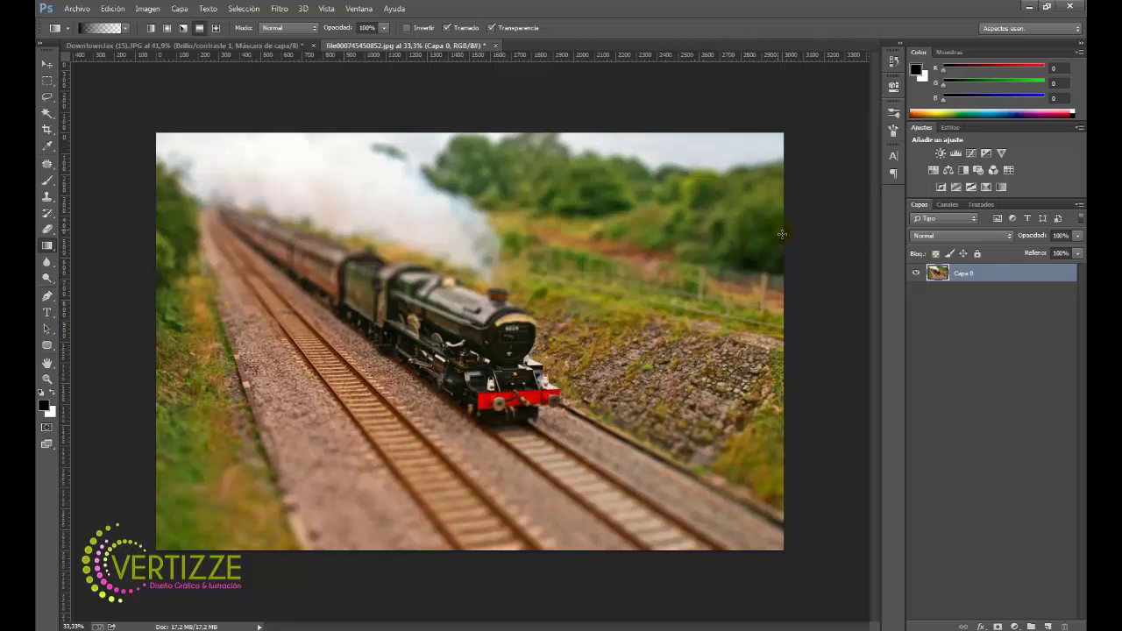
click(443, 294)
click(437, 268)
key(ctrl+alt+z)
key(ctrl+alt+z)
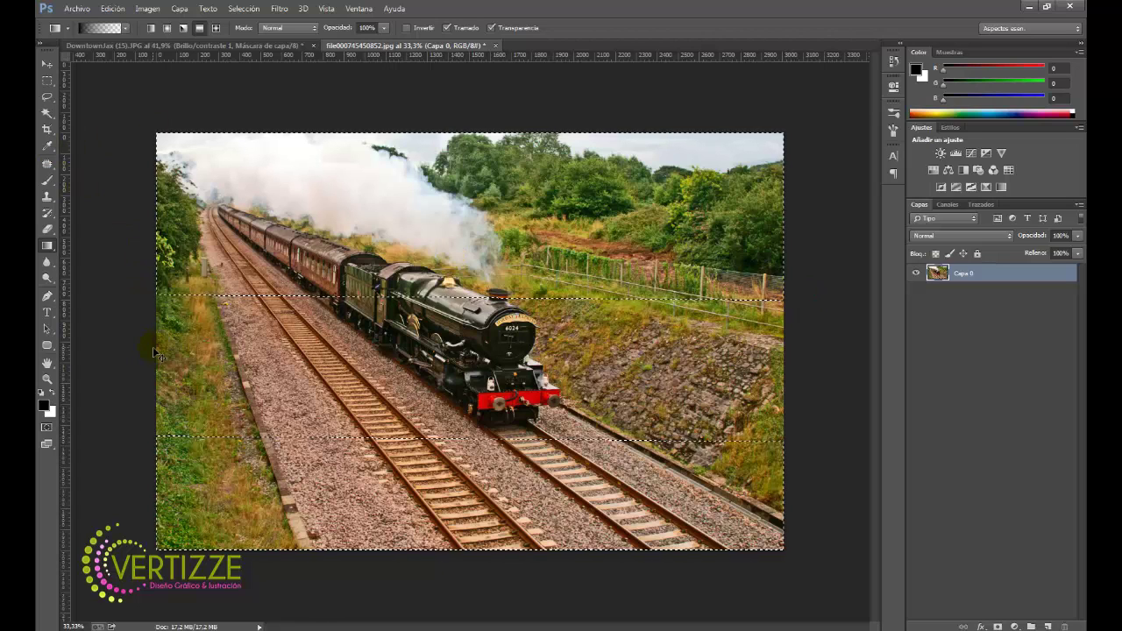
key(ctrl+d)
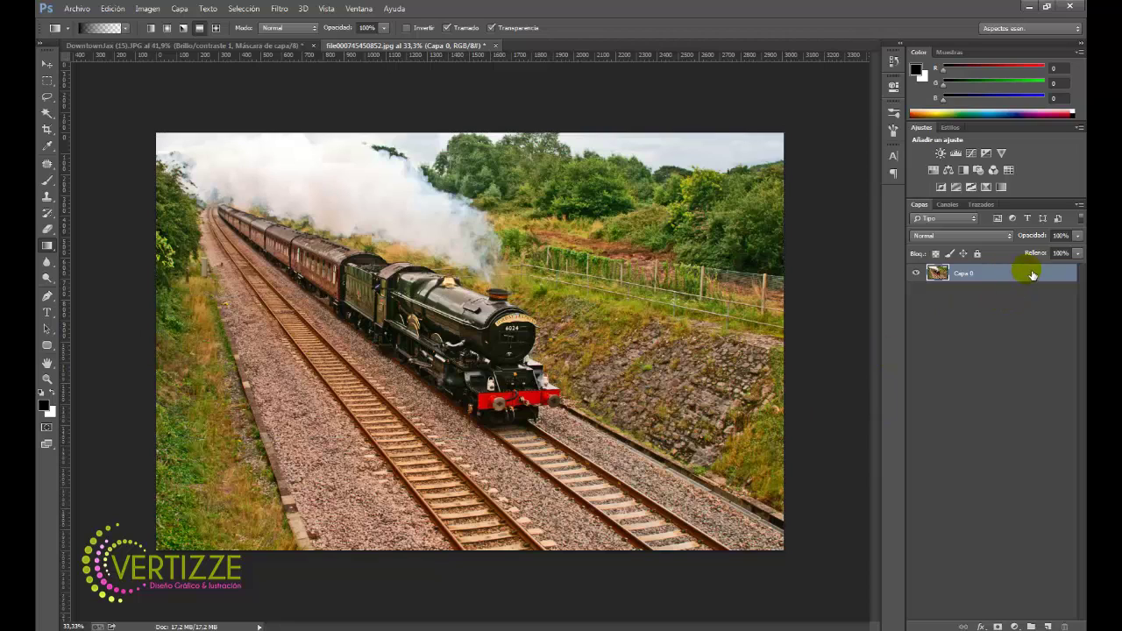
- Duplicate Capa 0 as Capa 0 copia, add a layer mask, and reset default colours
mouse_move(1030, 273)
mouse_down()
mouse_move(1058, 543)
mouse_move(1048, 626)
mouse_up()
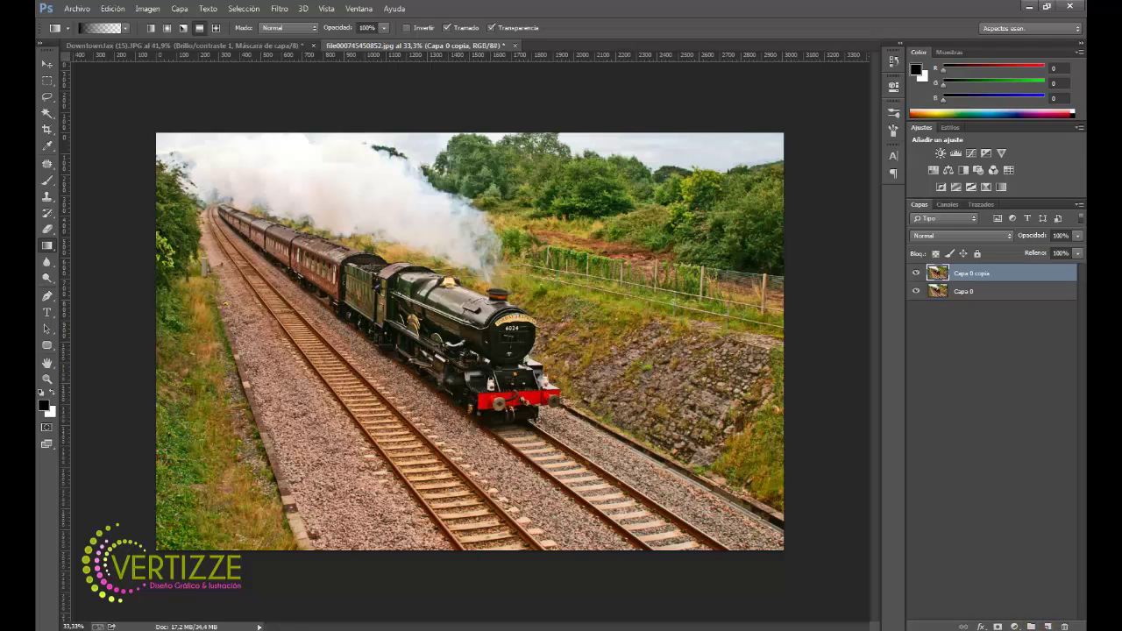
click(998, 626)
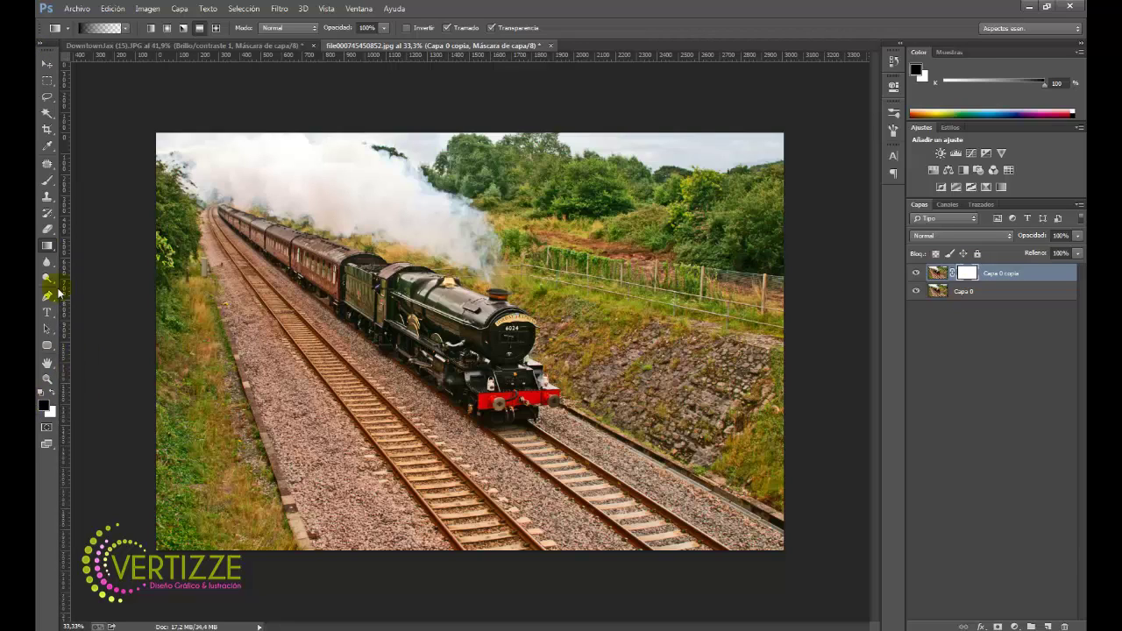
click(50, 408)
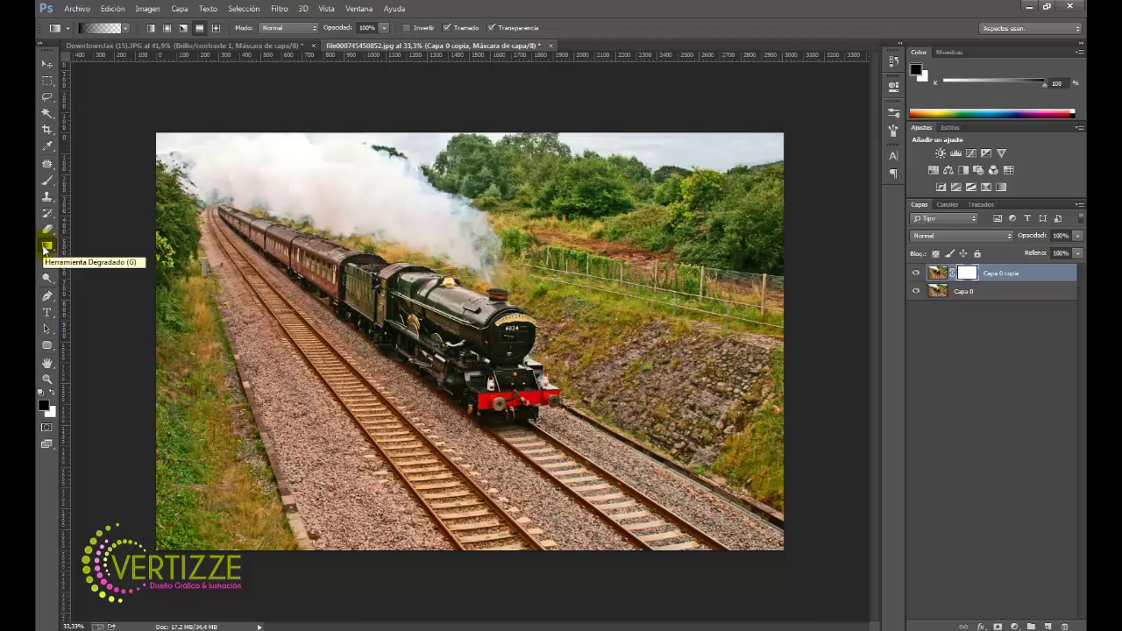
- Draw a reflected gradient across the locomotive on Capa 0 copia's mask and check it as a selection
click(123, 28)
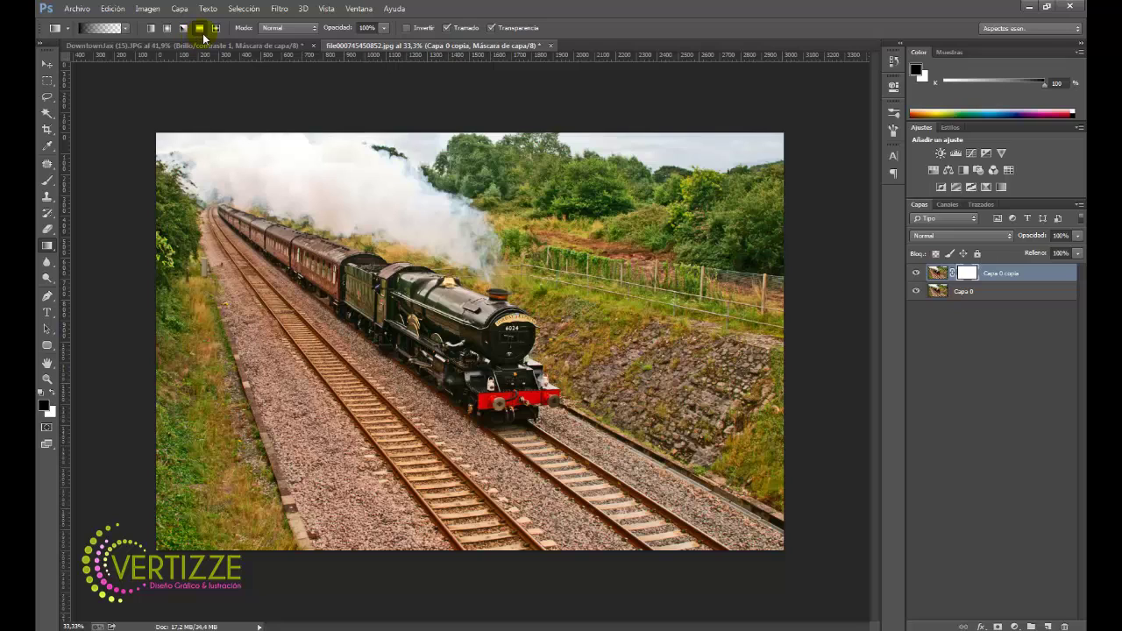
drag(459, 213, 464, 231)
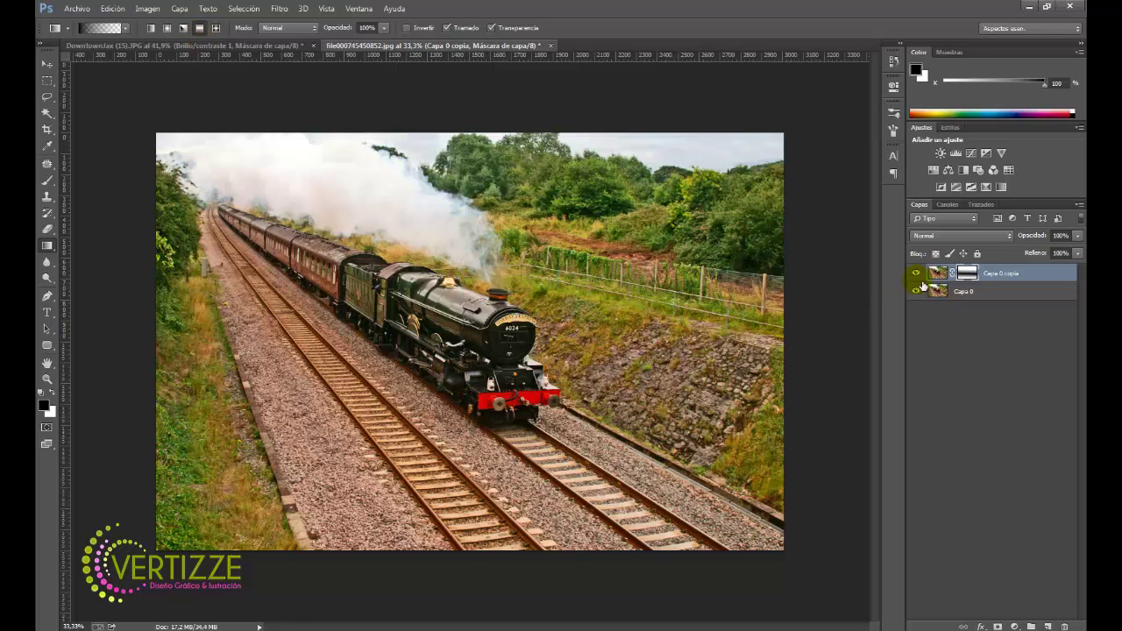
click(969, 273)
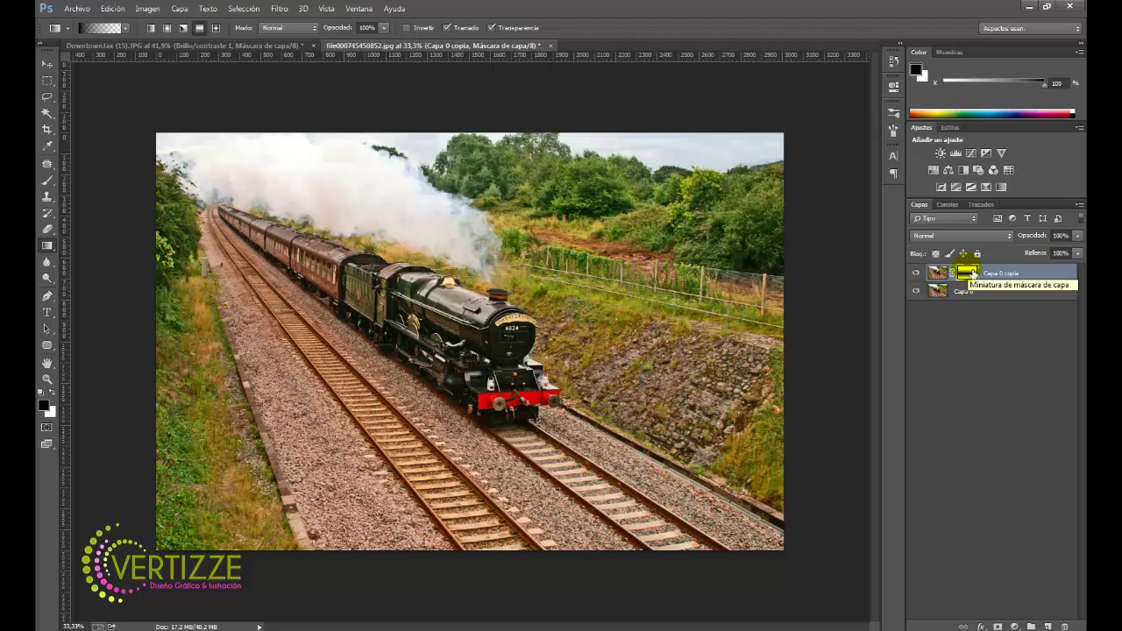
ctrl+click(973, 279)
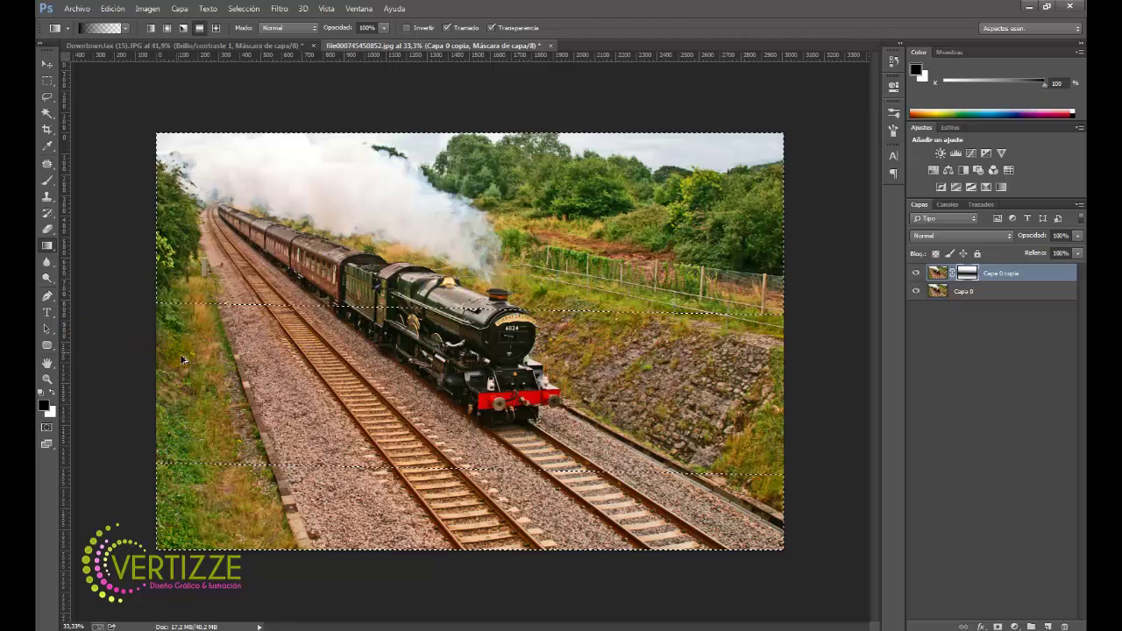
key(ctrl+d)
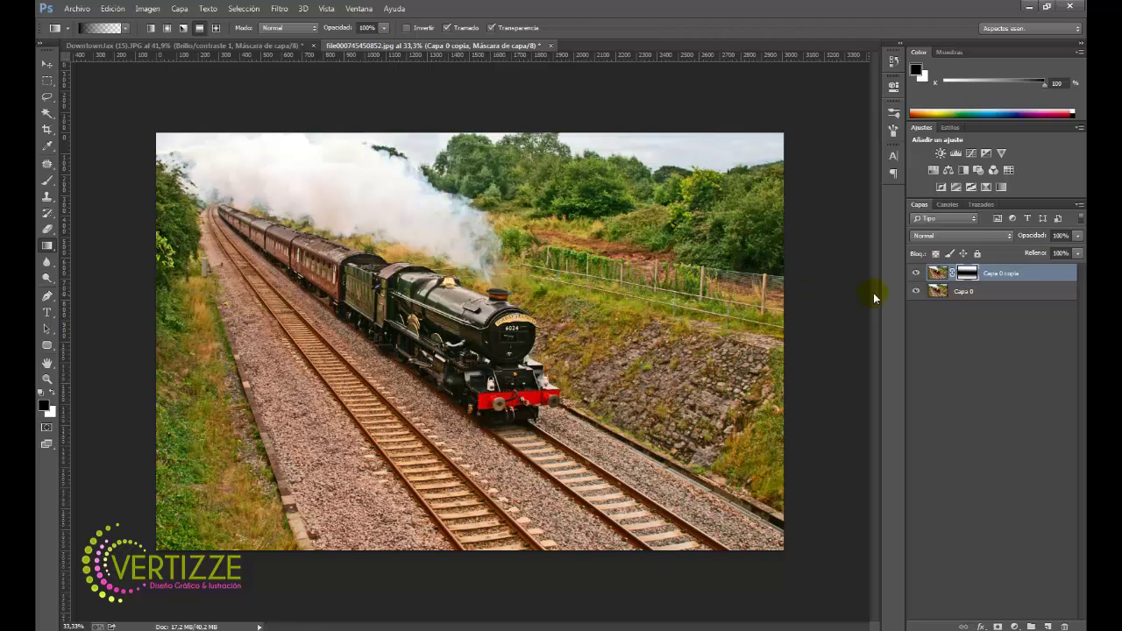
ctrl+click(966, 273)
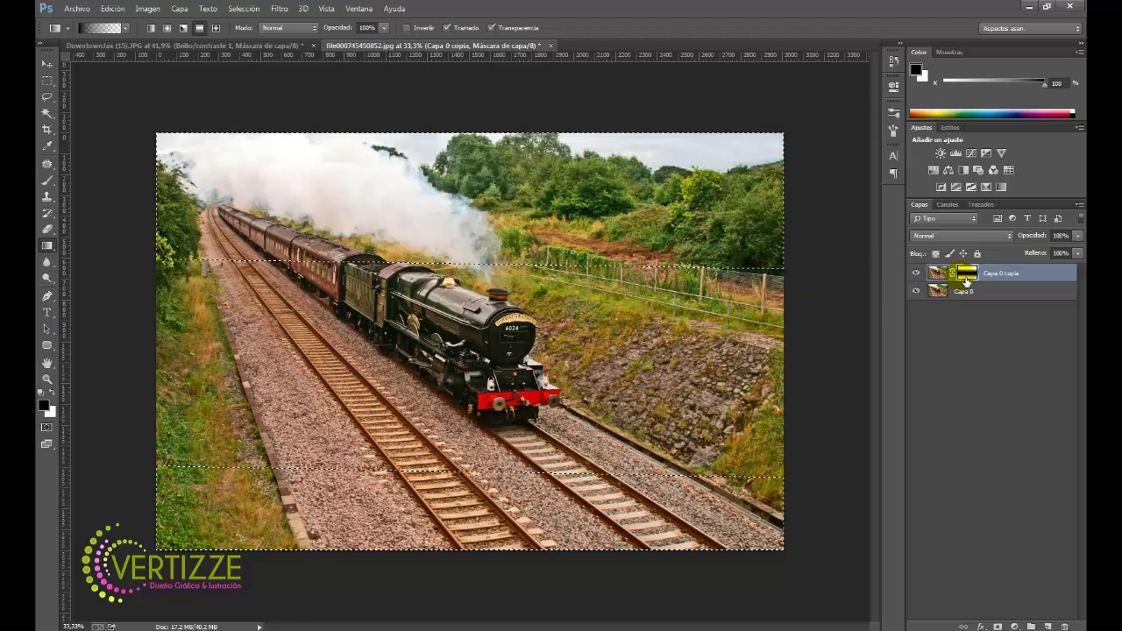
key(ctrl+d)
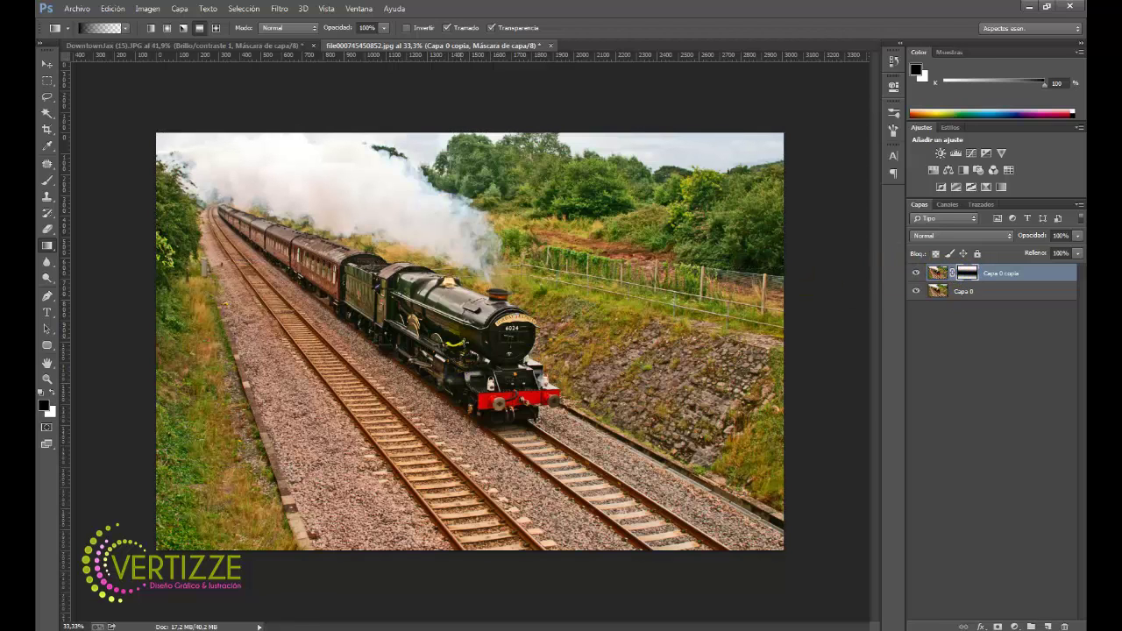
- Redraw the mask gradient upward over the locomotive and check the resulting band
drag(456, 314, 456, 208)
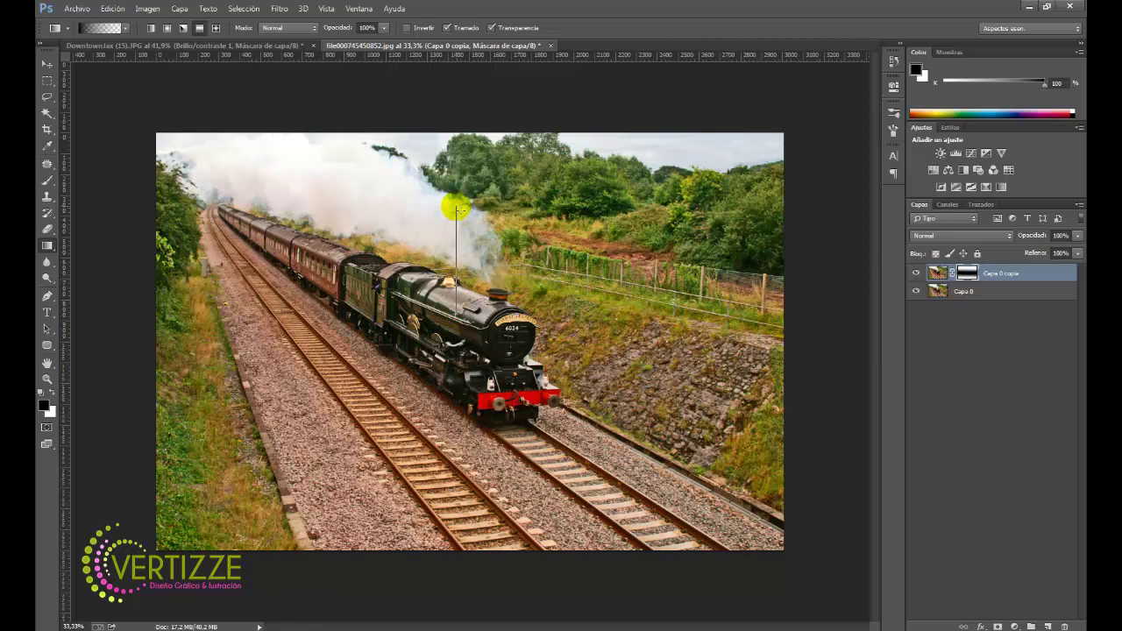
ctrl+click(967, 274)
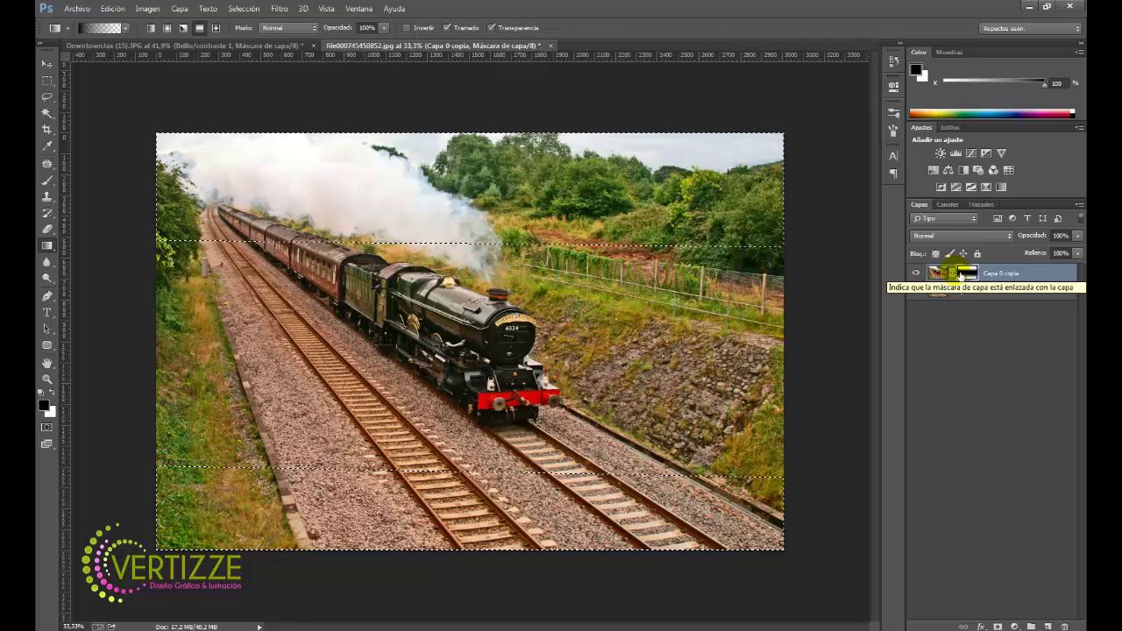
key(ctrl+d)
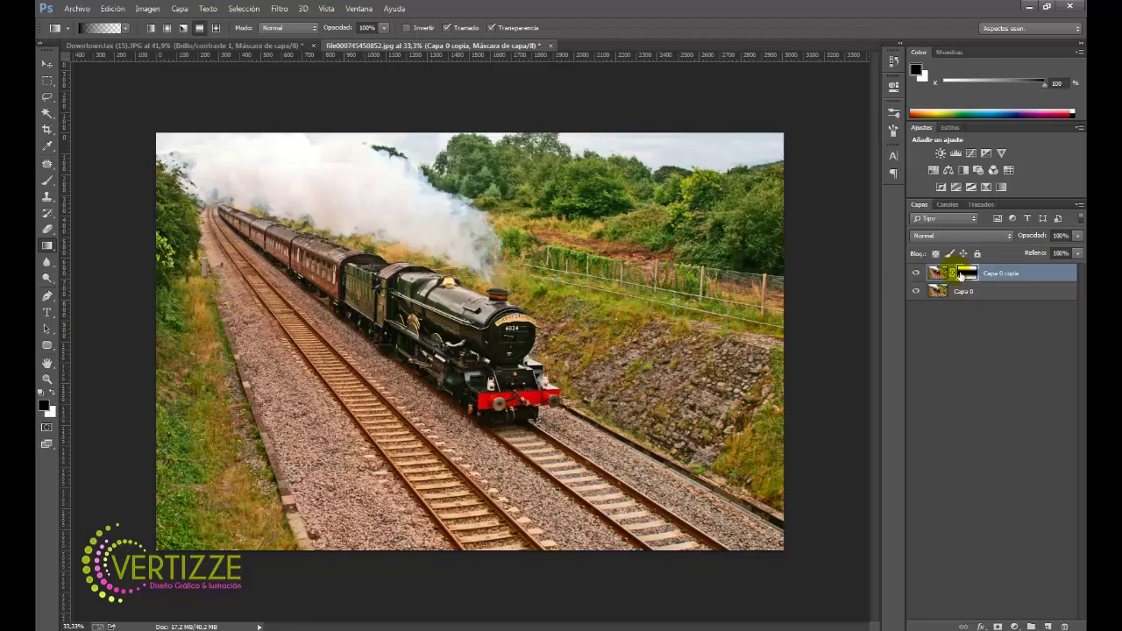
drag(449, 282, 452, 216)
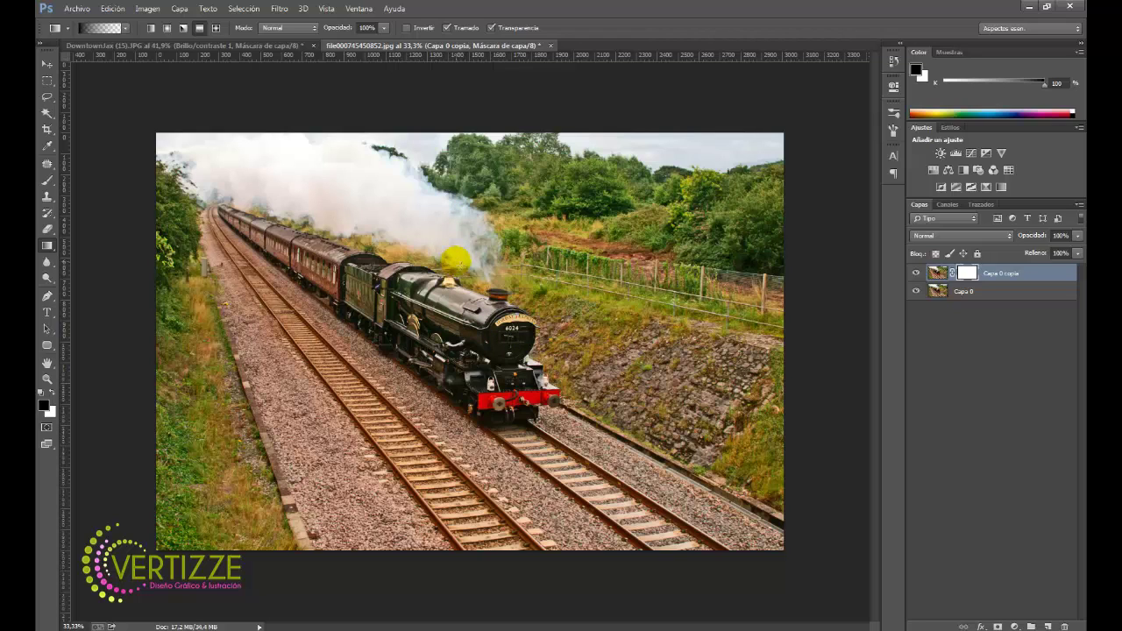
click(456, 265)
click(846, 414)
click(448, 228)
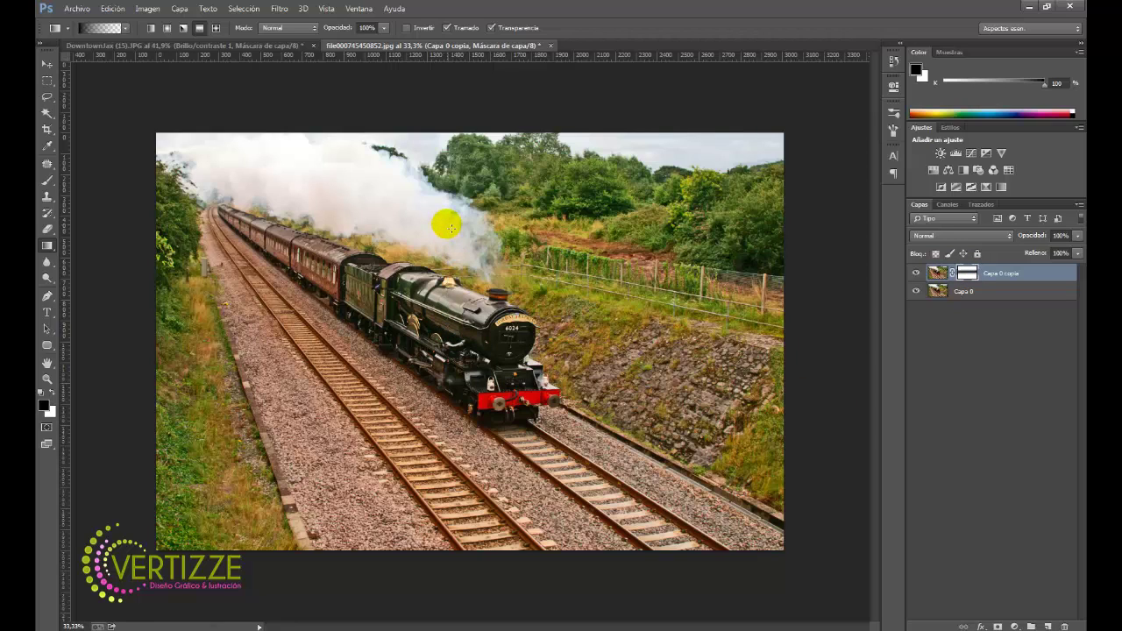
- Redraw the gradient band once more and load the finished mask as a selection
click(941, 272)
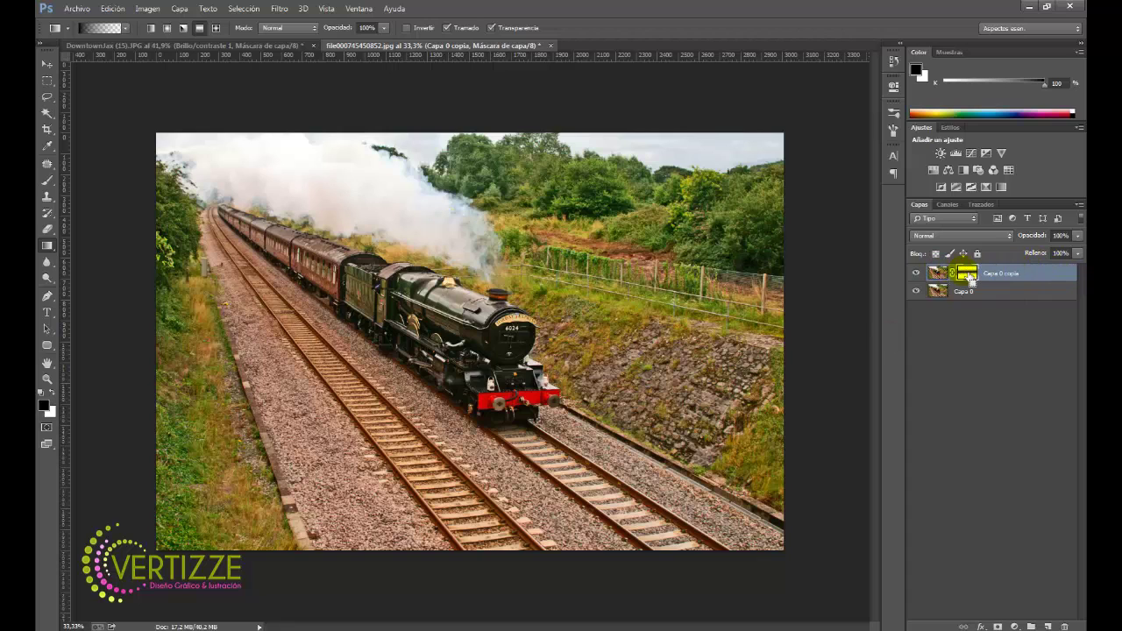
ctrl+click(967, 274)
key(ctrl+d)
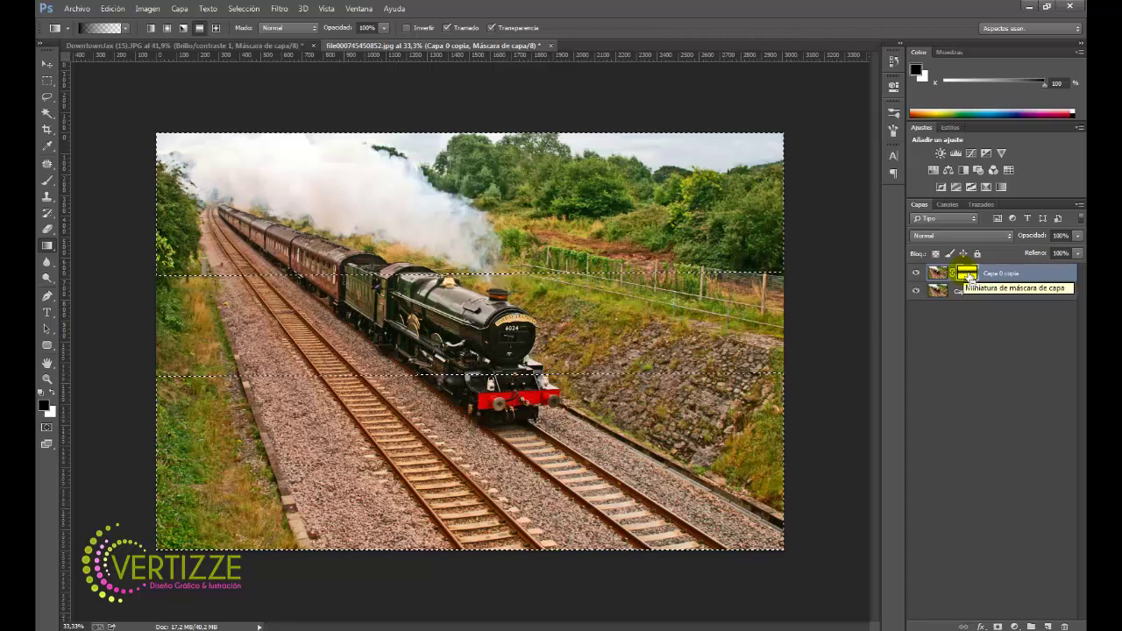
key(Delete)
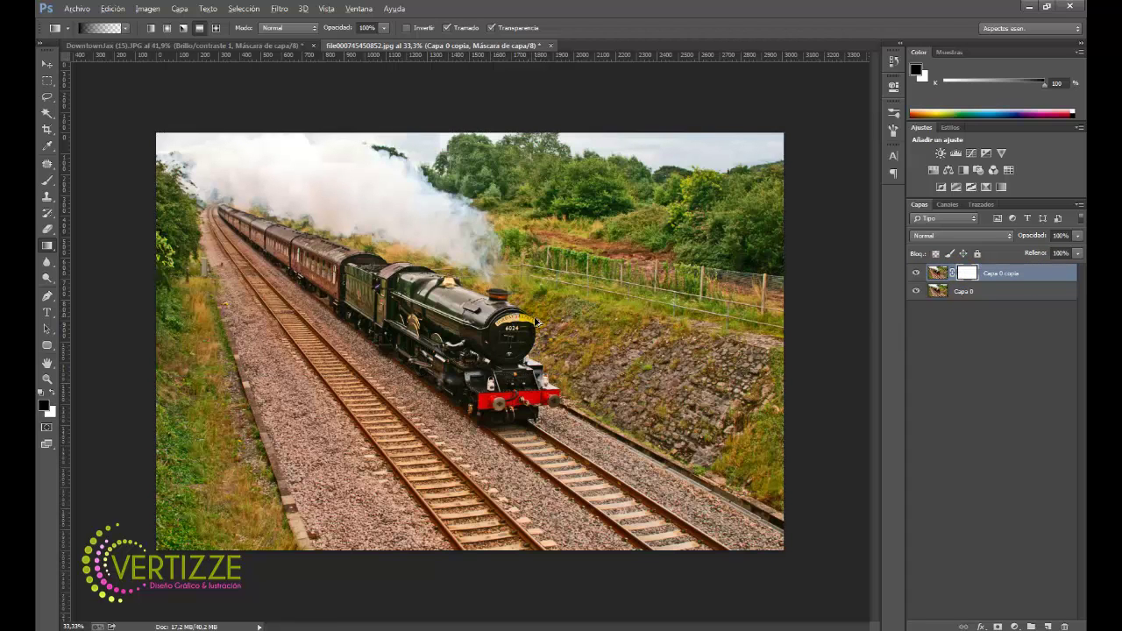
drag(453, 218, 452, 220)
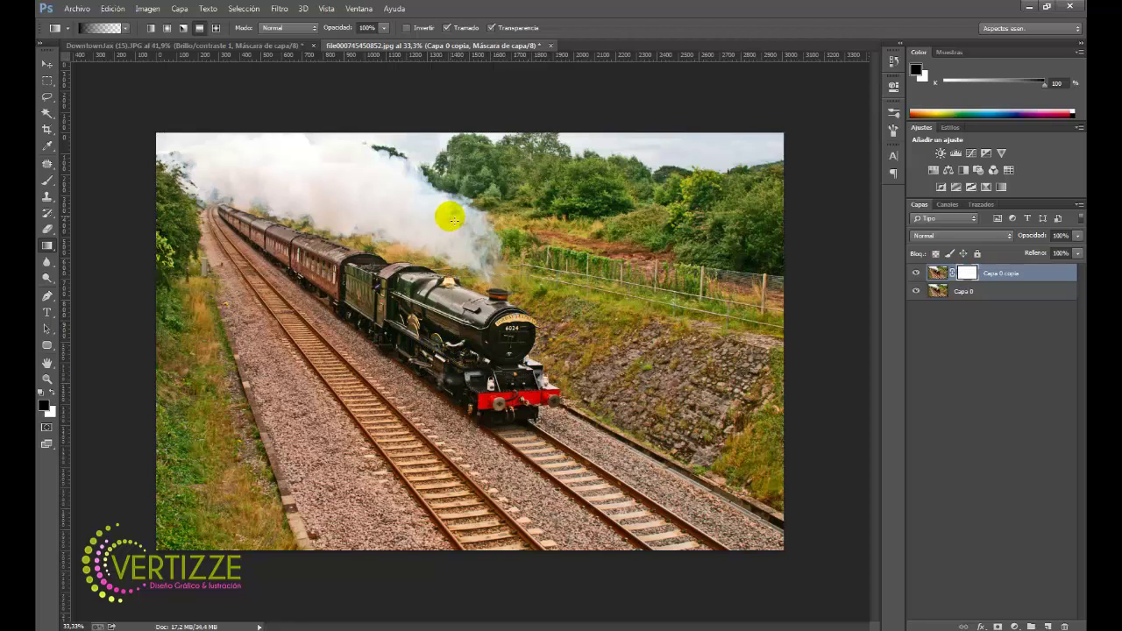
ctrl+click(967, 274)
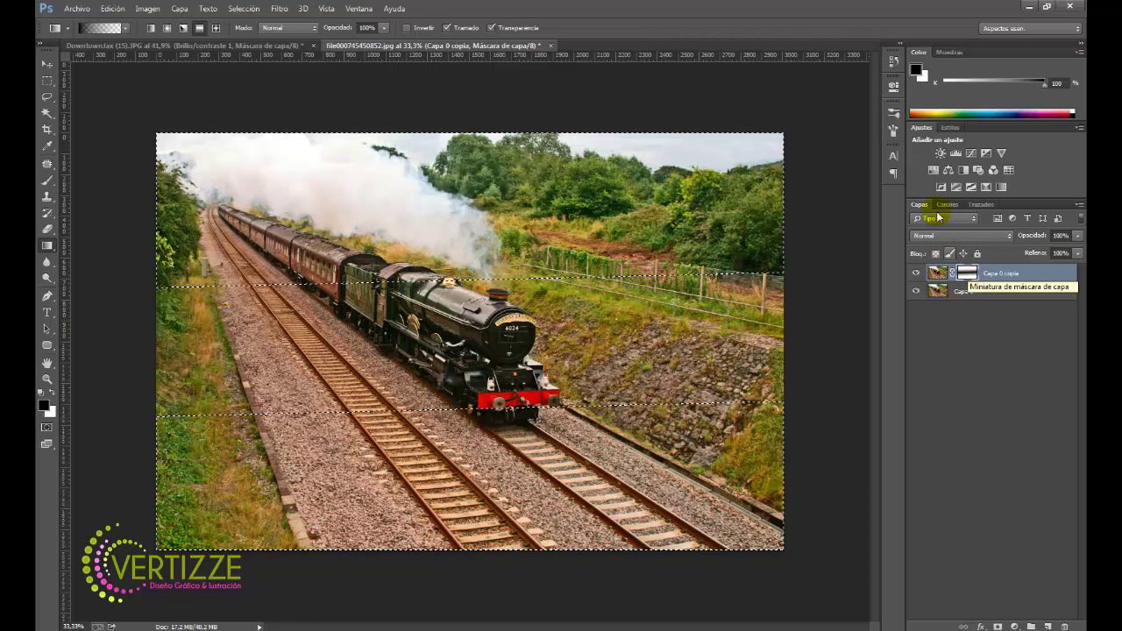
- Apply Desenfoque de lente to Capa 0 copia with hexagon iris, radius 47 and depth map Ninguno
click(939, 273)
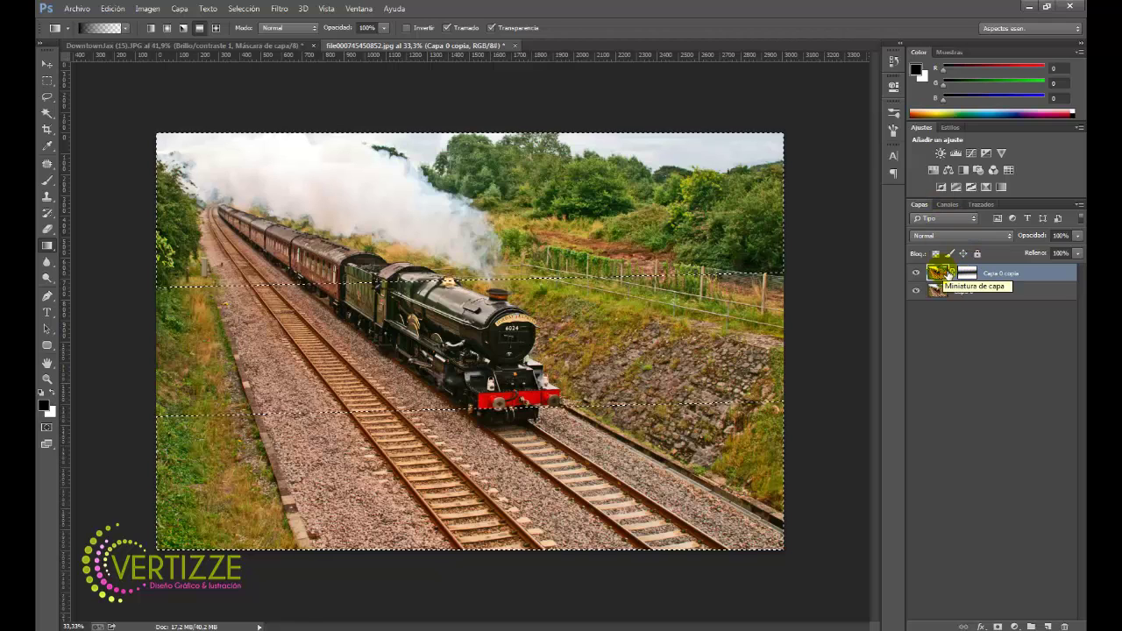
click(279, 8)
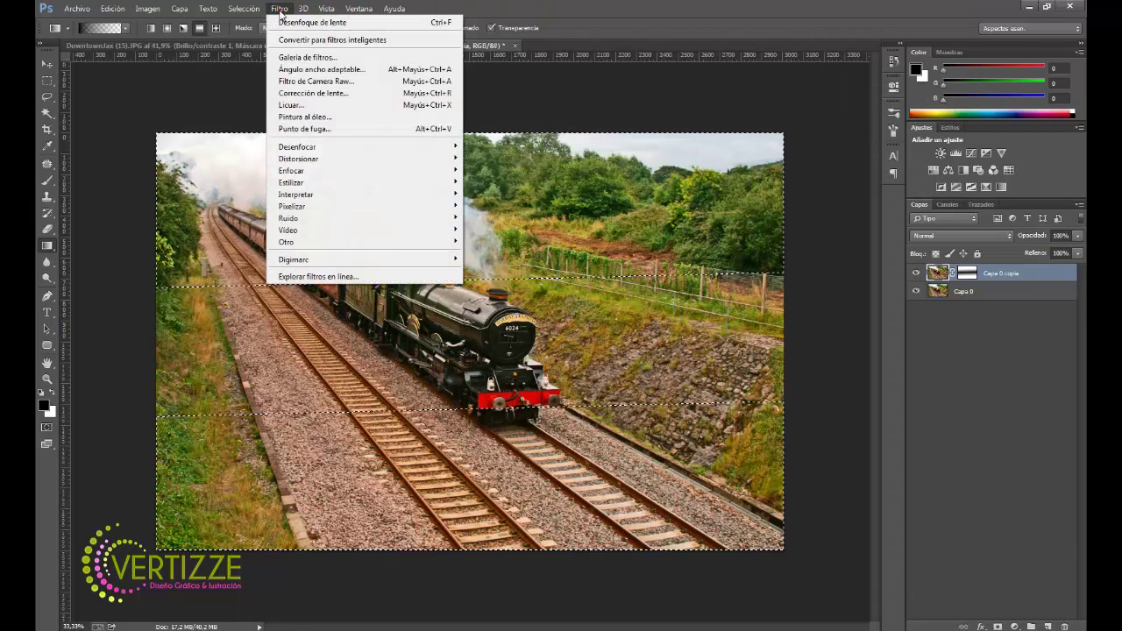
mouse_move(297, 147)
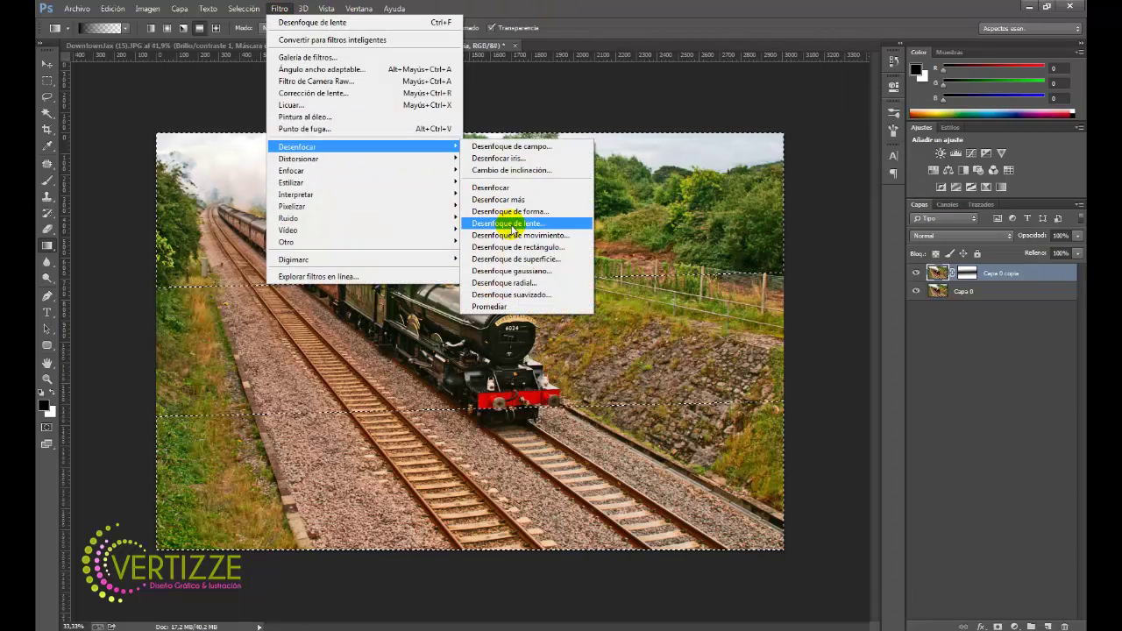
click(513, 229)
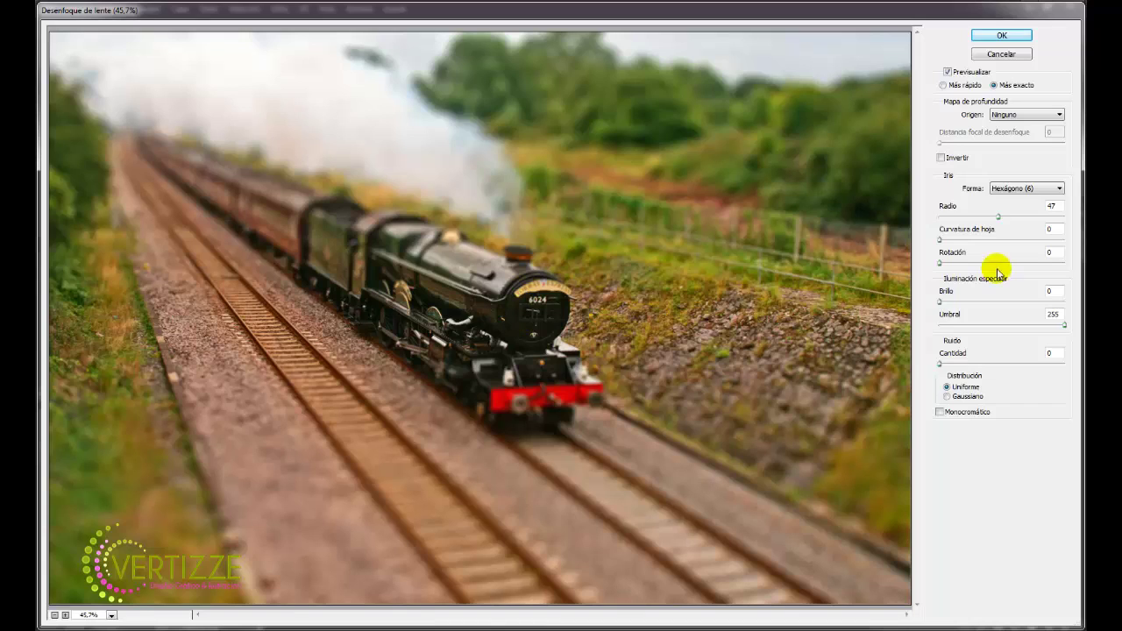
click(1022, 115)
click(1022, 114)
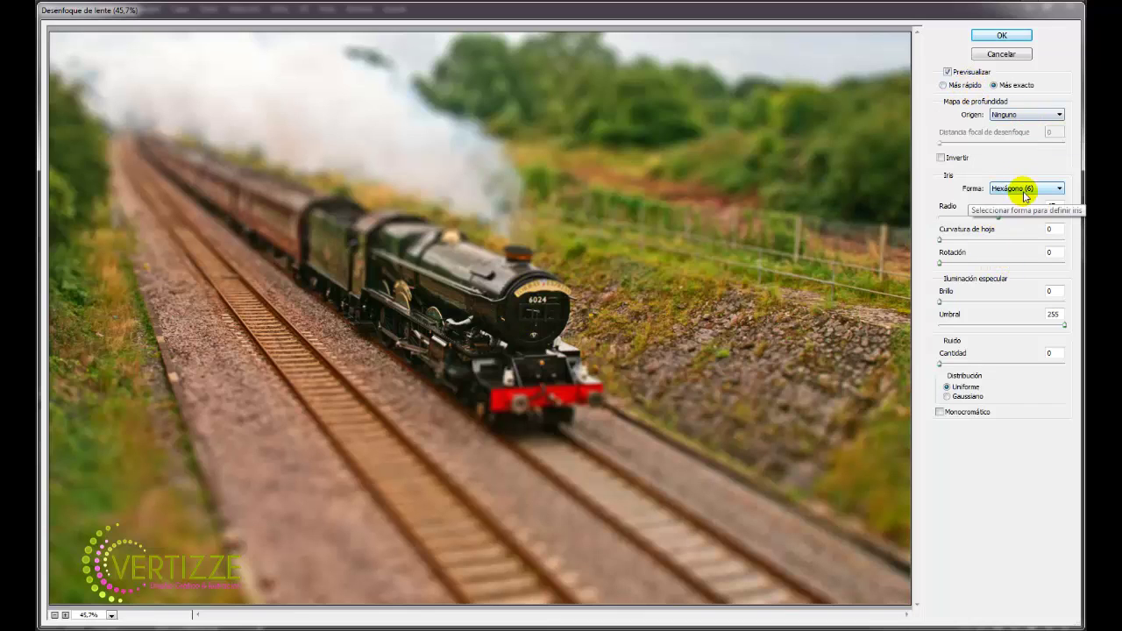
click(1021, 189)
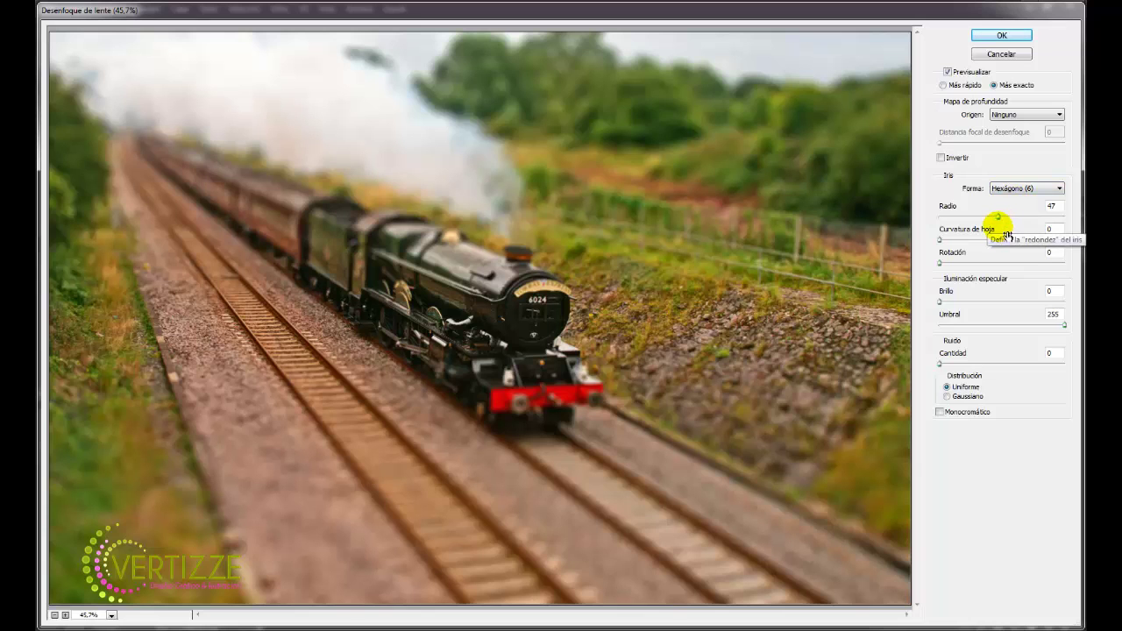
click(1001, 36)
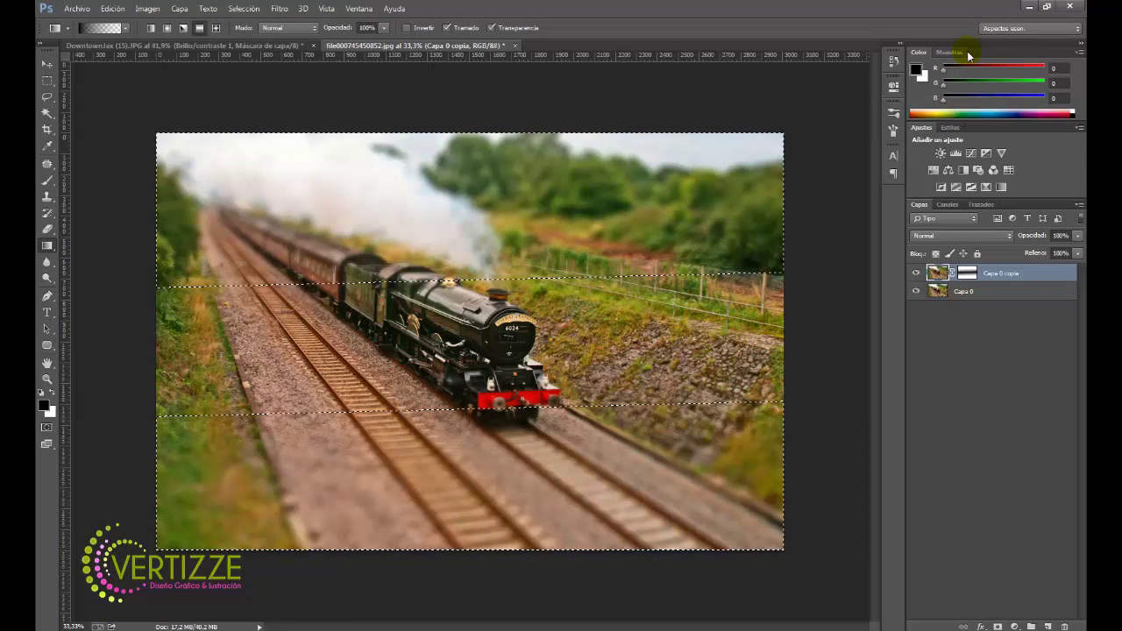
key(ctrl+d)
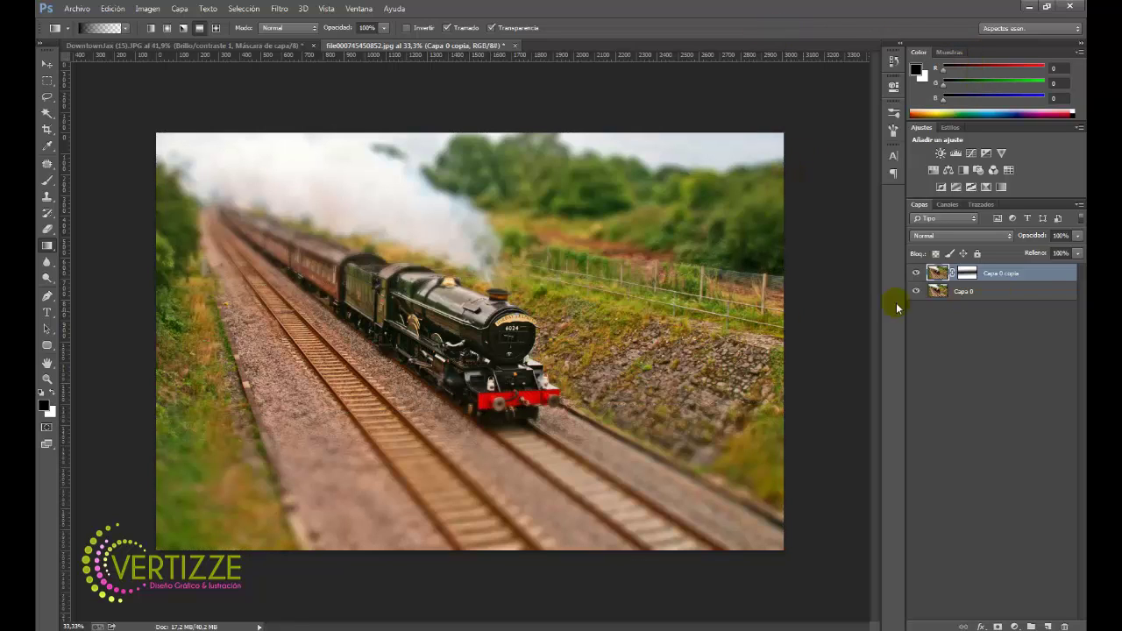
click(967, 275)
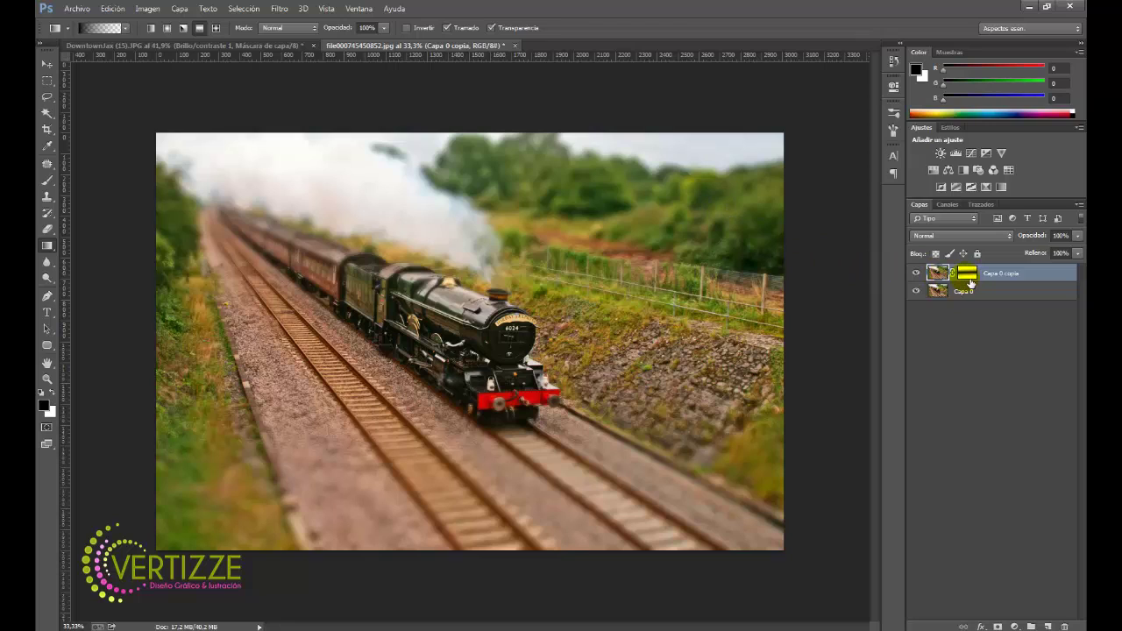
click(969, 275)
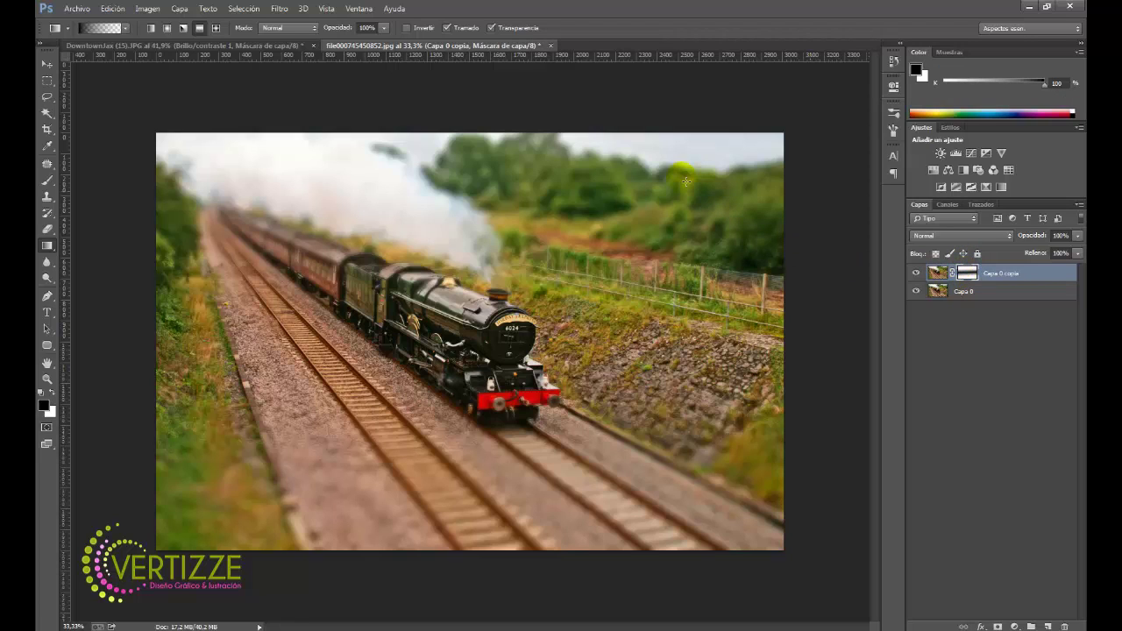
click(271, 203)
click(967, 274)
click(935, 273)
click(47, 408)
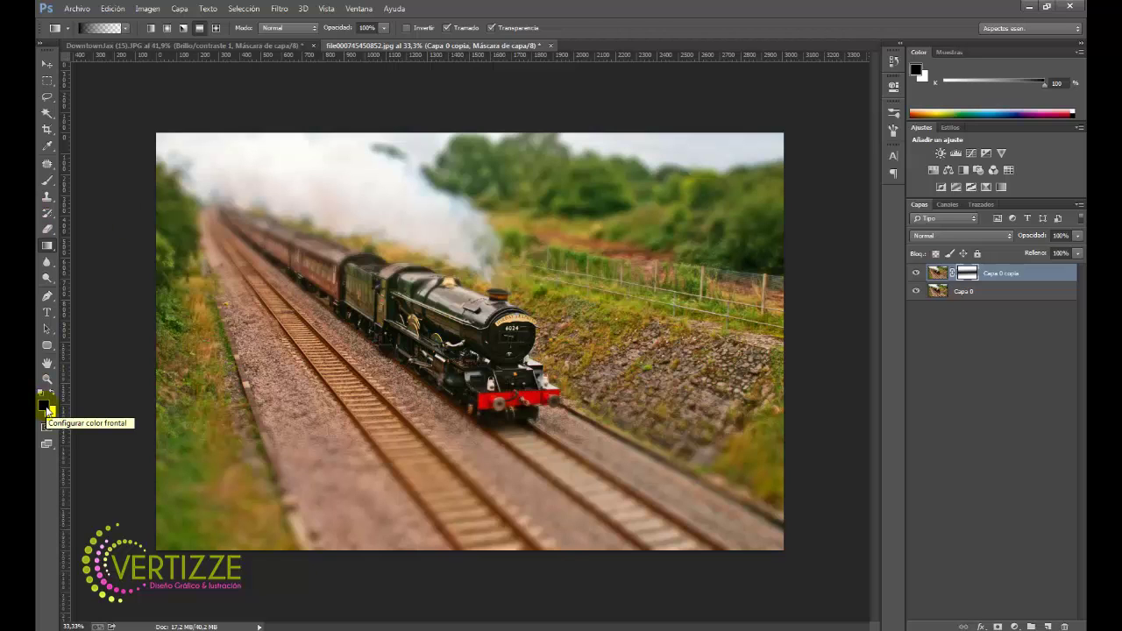
- Paint black on the mask to sharpen the locomotive's dome, front buffer and body
click(48, 407)
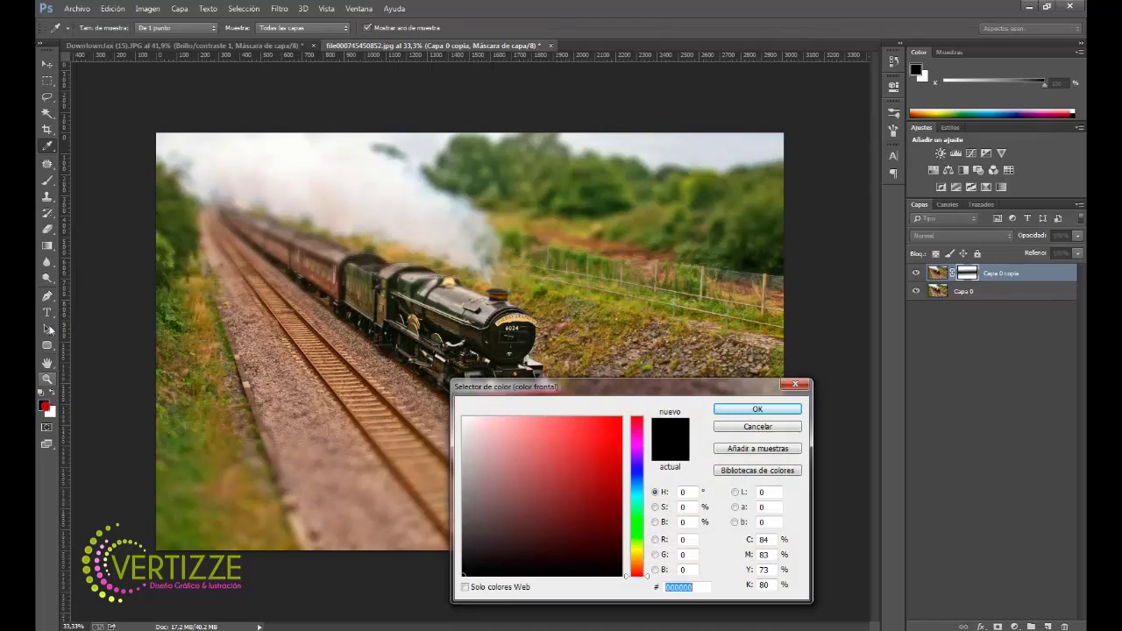
click(754, 409)
click(47, 180)
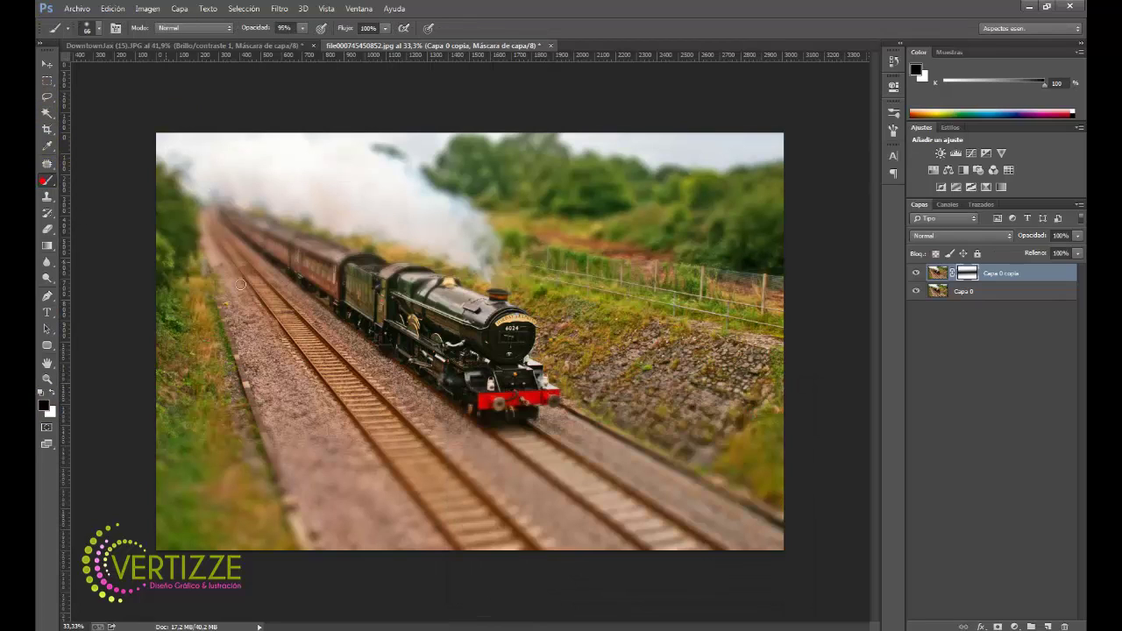
drag(428, 282, 456, 295)
click(978, 283)
mouse_move(449, 283)
mouse_down()
mouse_move(462, 295)
mouse_move(400, 278)
mouse_move(465, 292)
mouse_up()
mouse_move(537, 399)
mouse_down()
mouse_move(496, 401)
mouse_move(531, 416)
mouse_up()
mouse_move(534, 417)
mouse_down()
mouse_move(395, 294)
mouse_move(409, 276)
mouse_move(504, 296)
mouse_move(506, 389)
mouse_up()
- Paint white to re-blur part of the boiler, then repaint the dome sharp in black
click(54, 392)
mouse_move(445, 312)
mouse_down()
mouse_move(422, 285)
mouse_move(421, 305)
mouse_up()
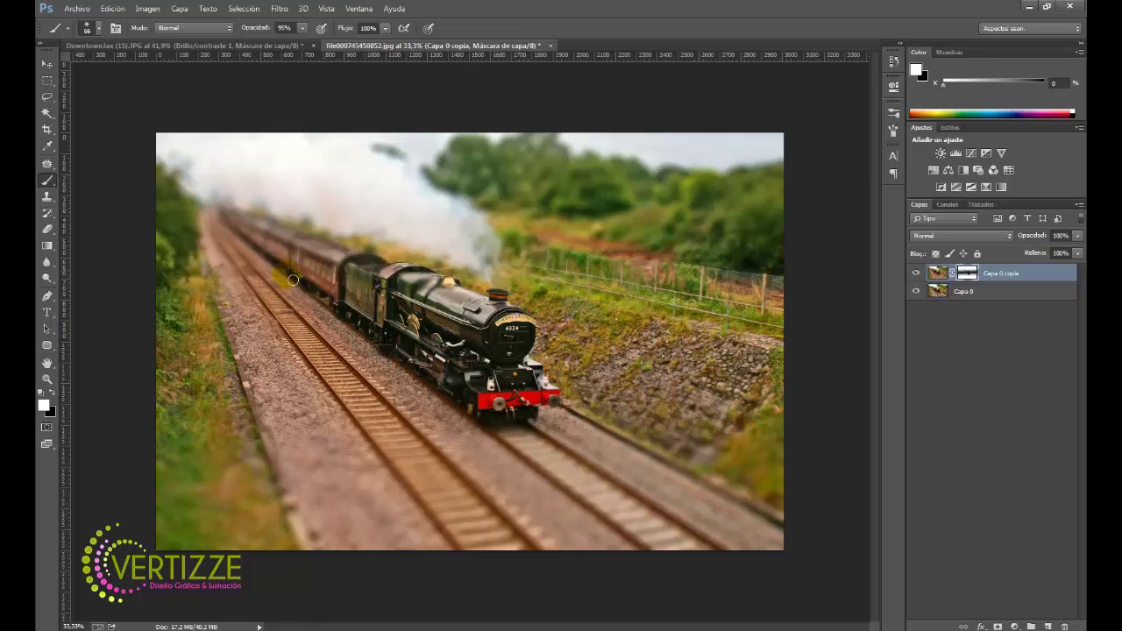
click(51, 393)
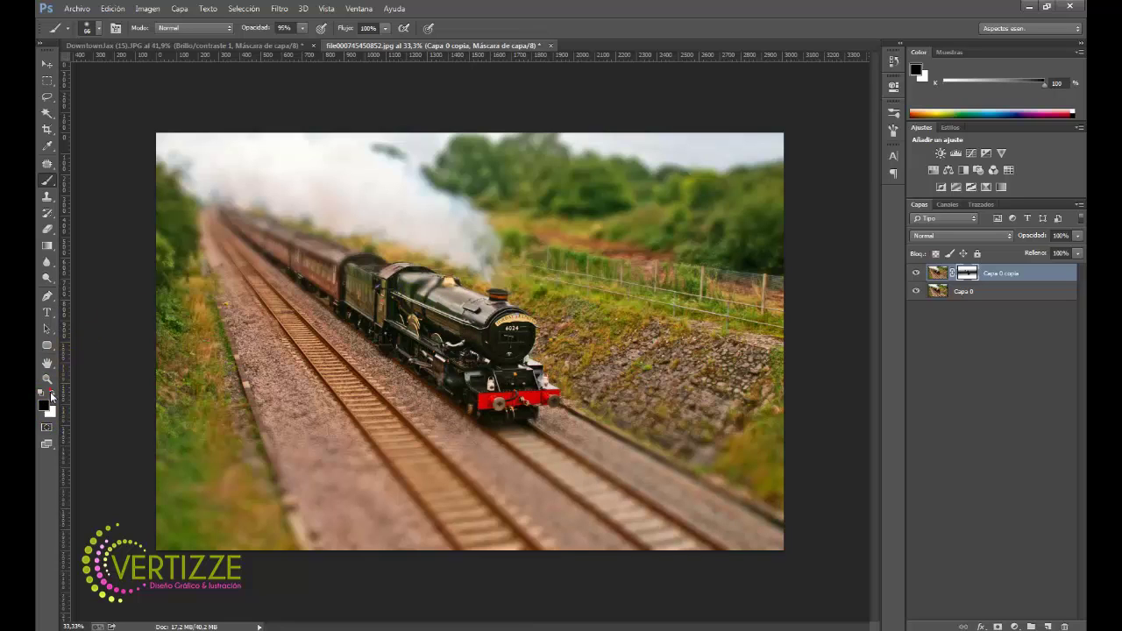
click(47, 179)
mouse_move(423, 285)
mouse_down()
mouse_move(443, 283)
mouse_move(431, 285)
mouse_up()
- Touch up sharpness on the locomotive front, dome, lower body and track, then show the adjustment layer list
click(477, 385)
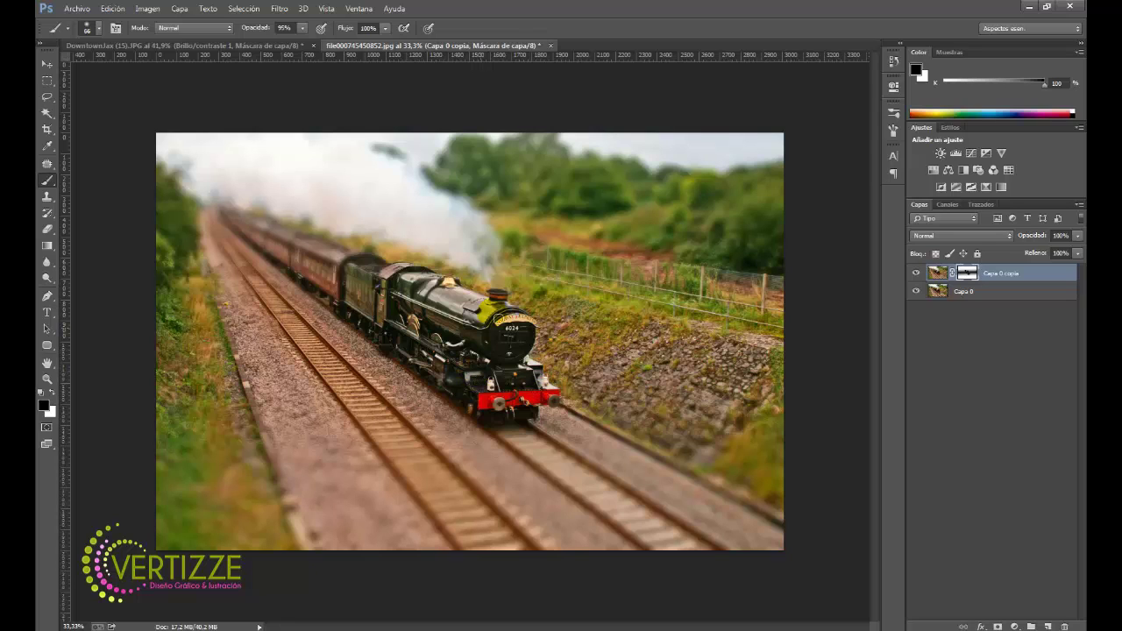
click(474, 308)
click(461, 293)
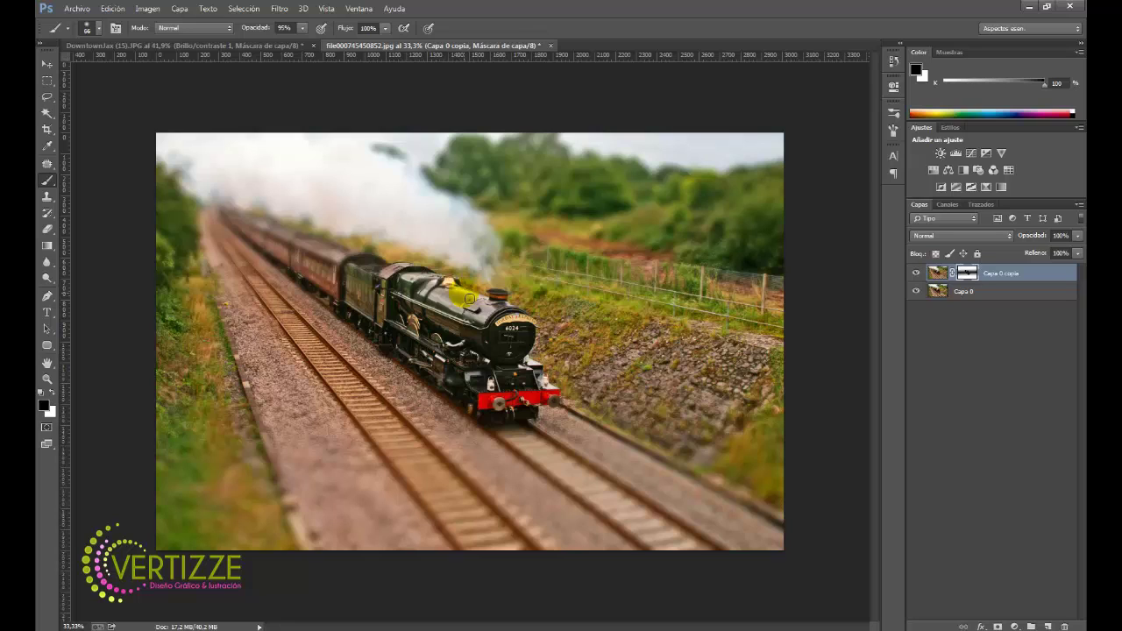
click(431, 364)
click(441, 441)
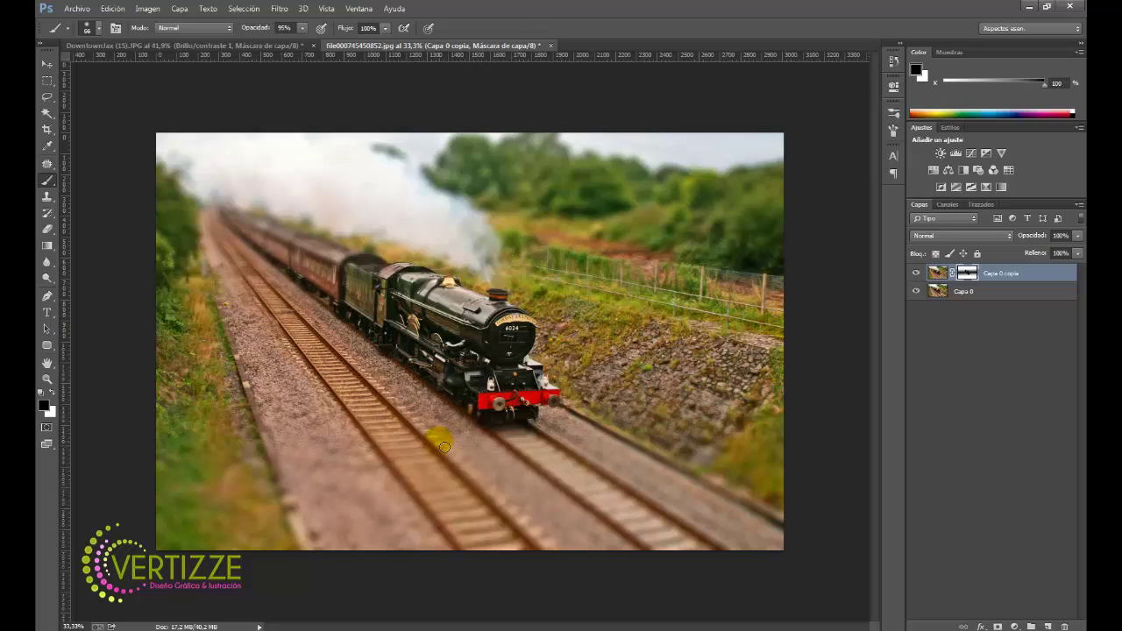
click(1015, 626)
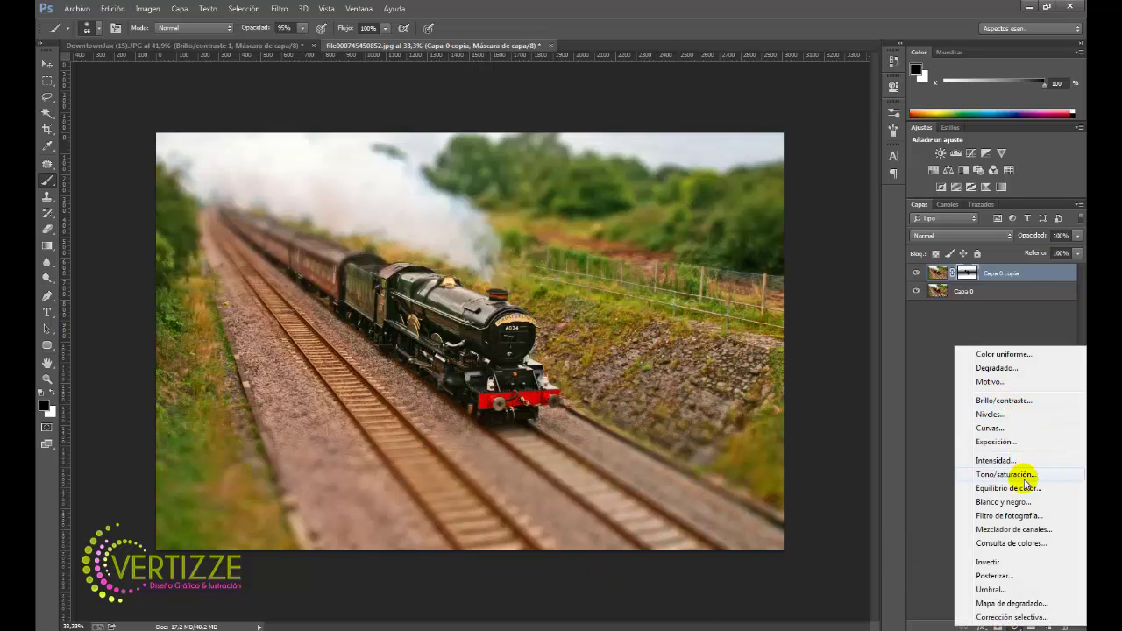
- Add a Tono/saturación adjustment with Saturación +23, toggling it to compare before and after
click(1024, 475)
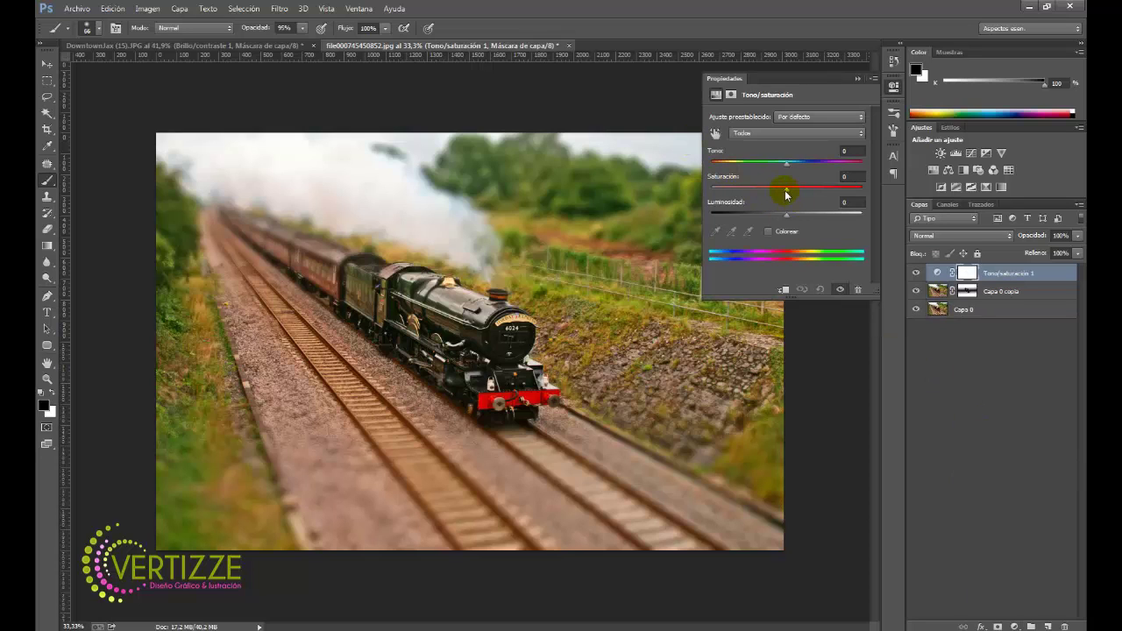
drag(786, 194, 794, 196)
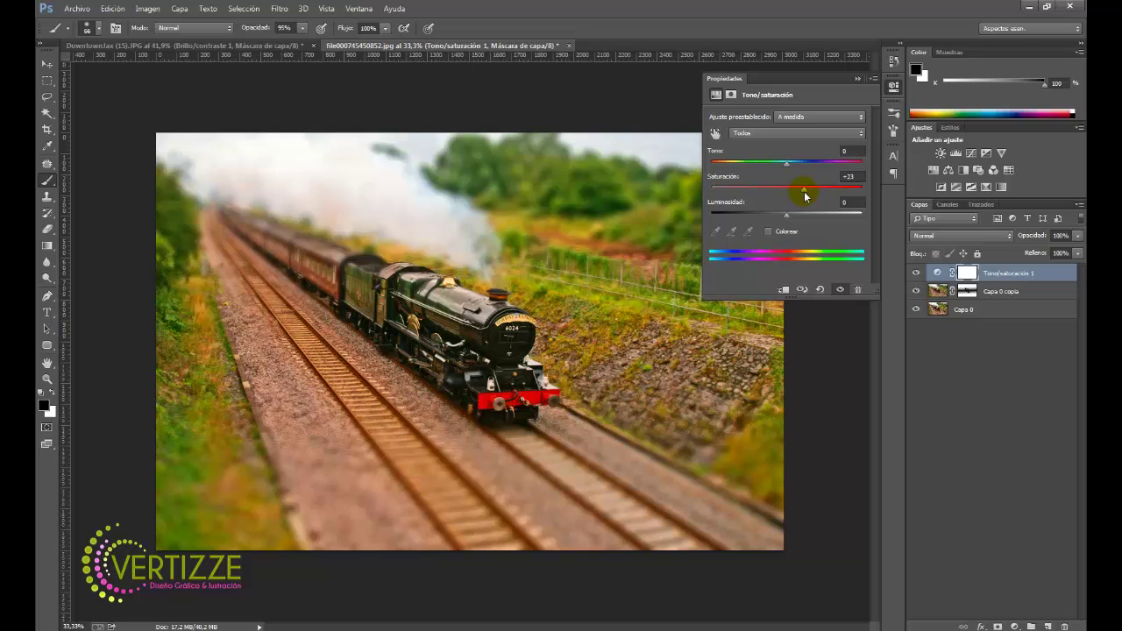
click(864, 78)
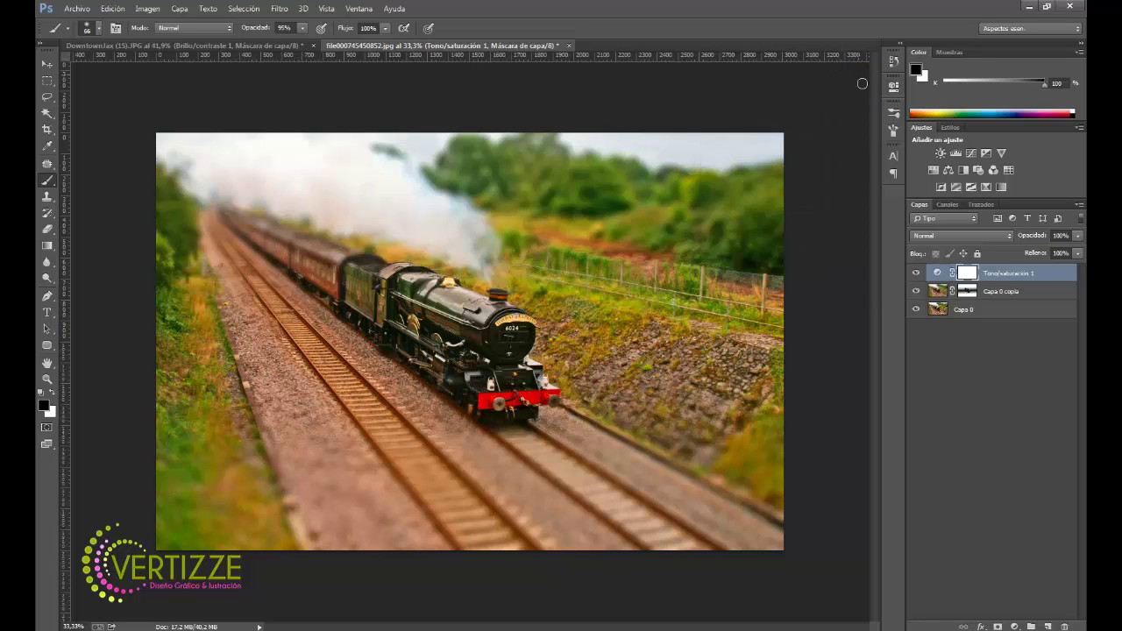
click(918, 276)
click(918, 275)
click(917, 274)
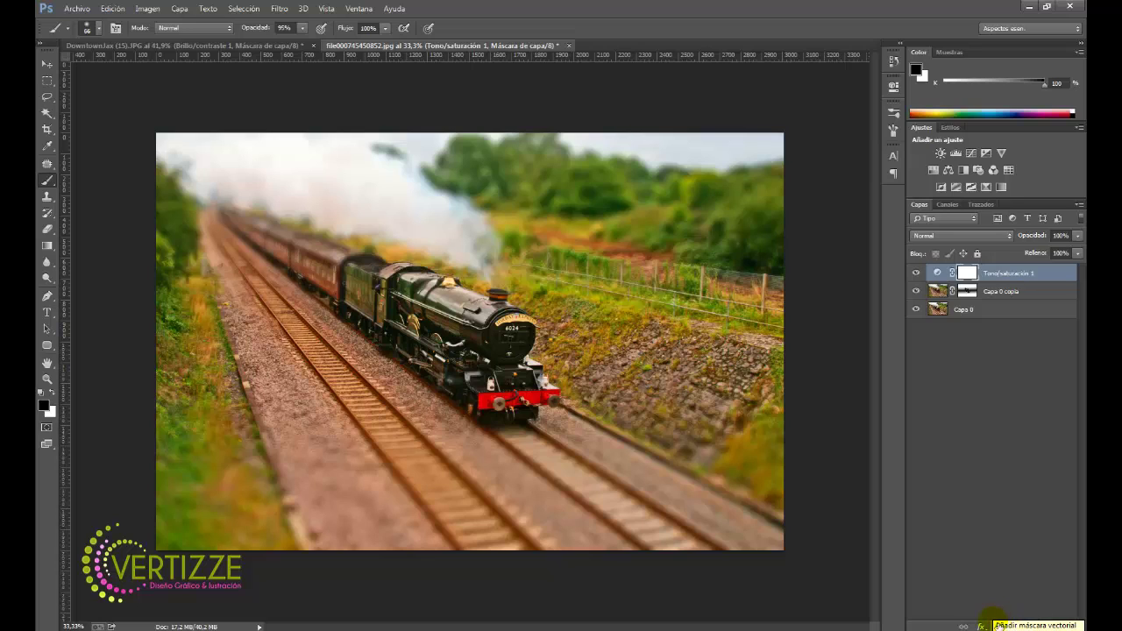
- Add a Curvas adjustment layer with a mid-curve point nudged to darken midtones slightly
click(1014, 627)
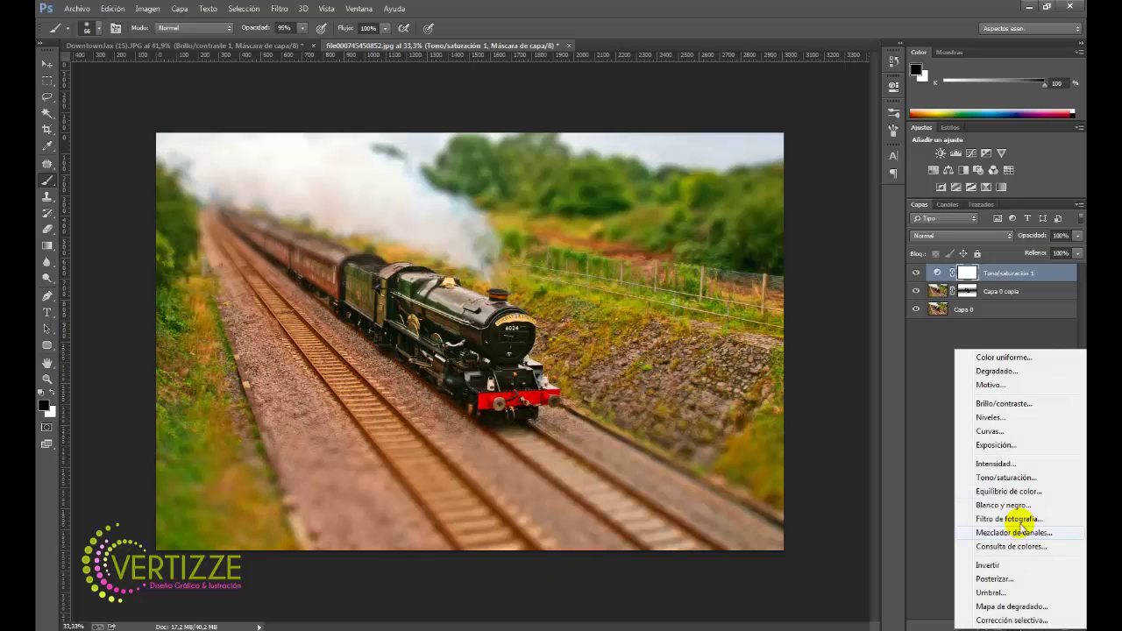
click(1000, 431)
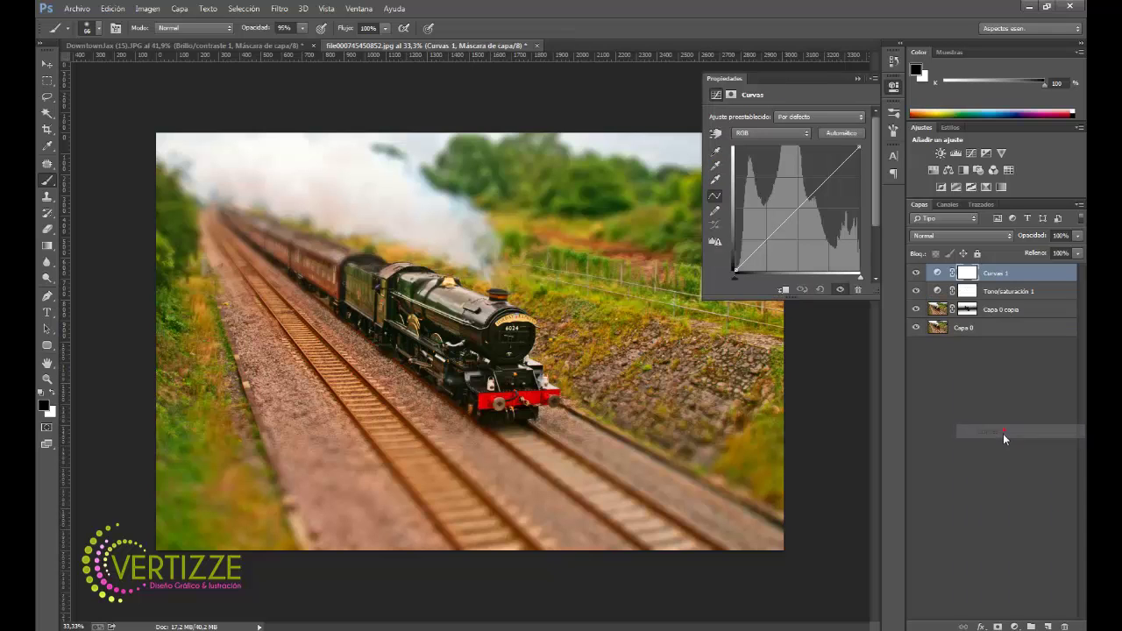
click(794, 210)
drag(793, 210, 798, 211)
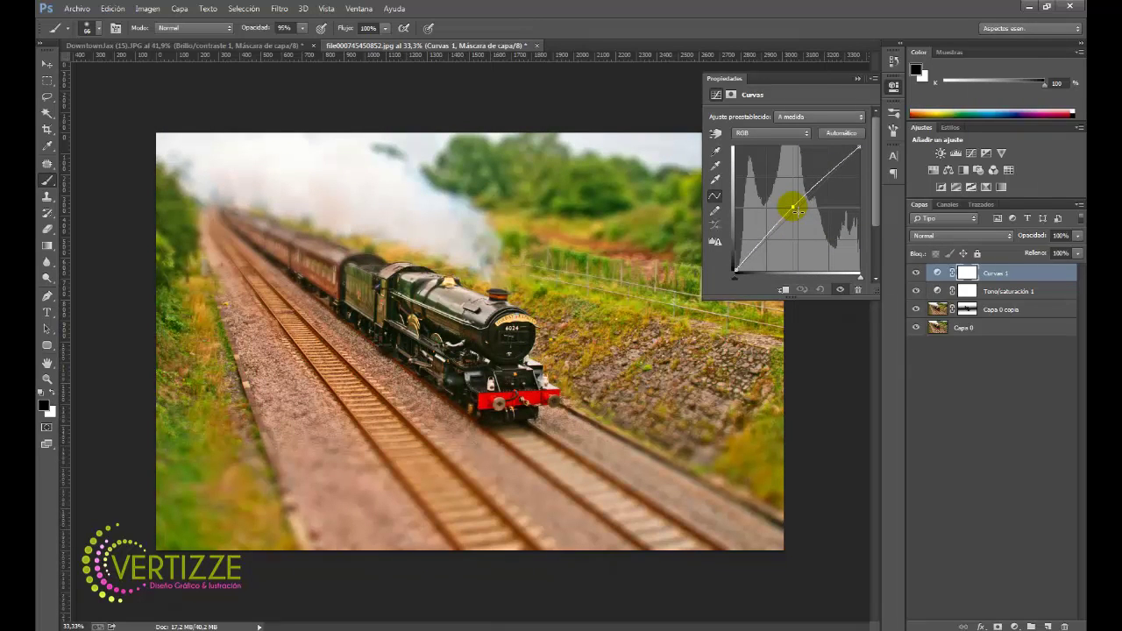
- Add a Brillo/contraste adjustment layer with Contraste raised to about 31 and brightness 0
click(858, 78)
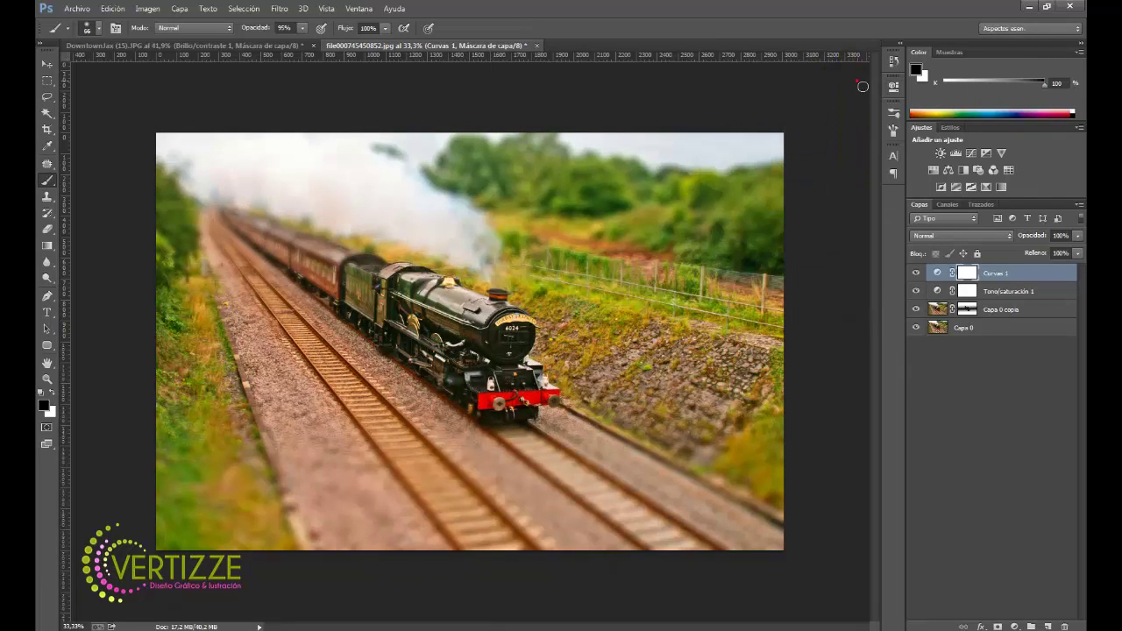
click(1013, 625)
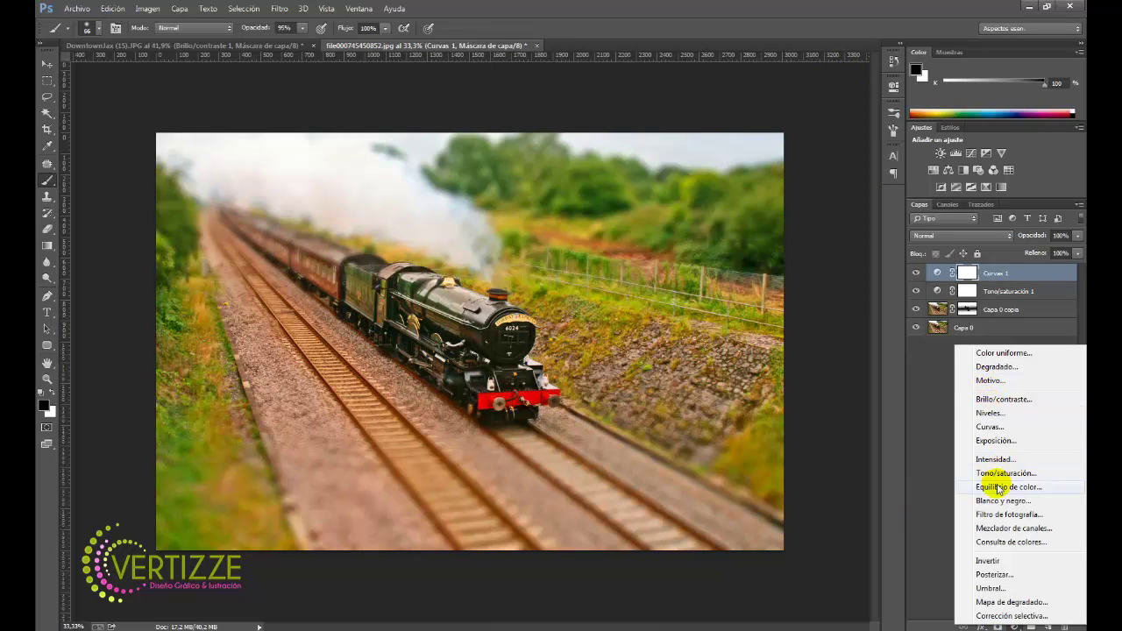
click(1003, 399)
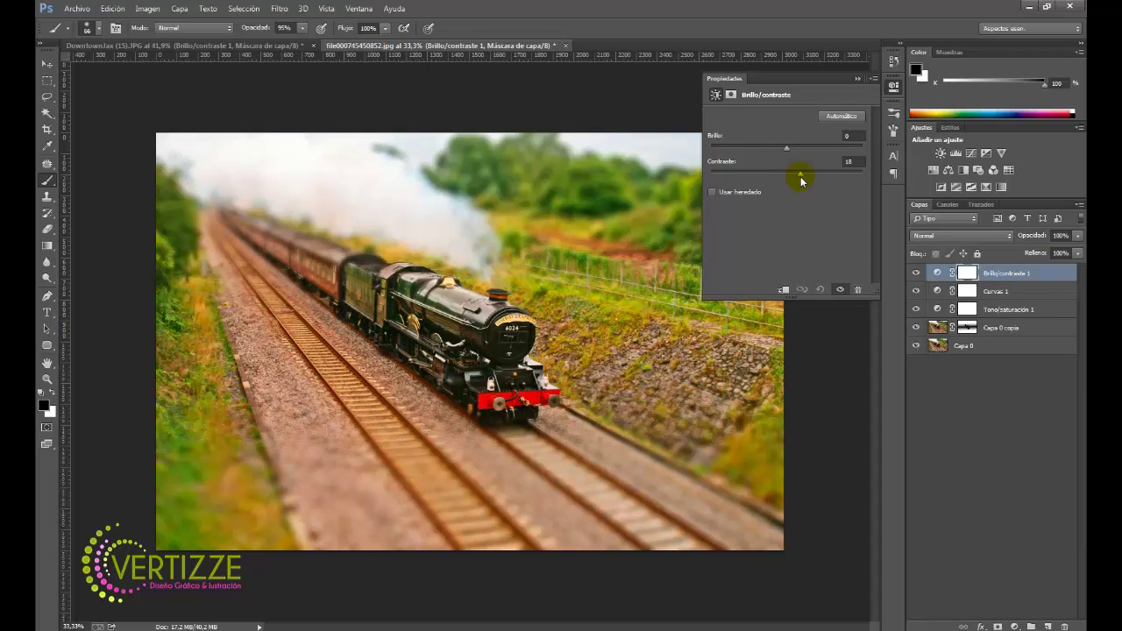
drag(798, 181, 811, 181)
click(858, 80)
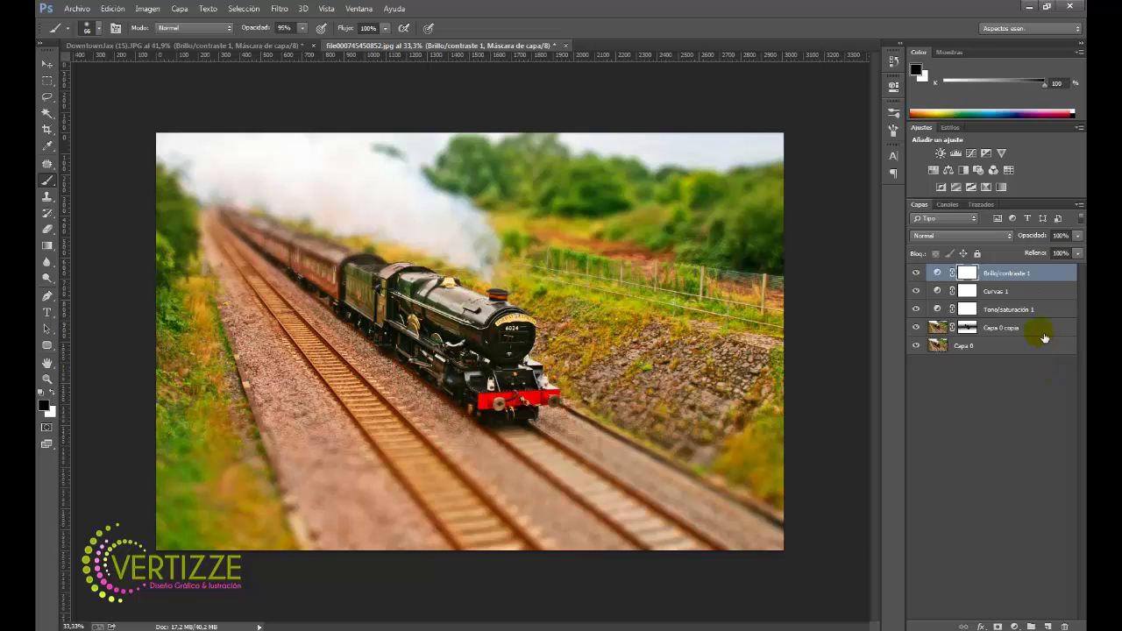
- Group the top four layers as 'efecto' and give the group a red label
shift+click(1043, 337)
key(ctrl+g)
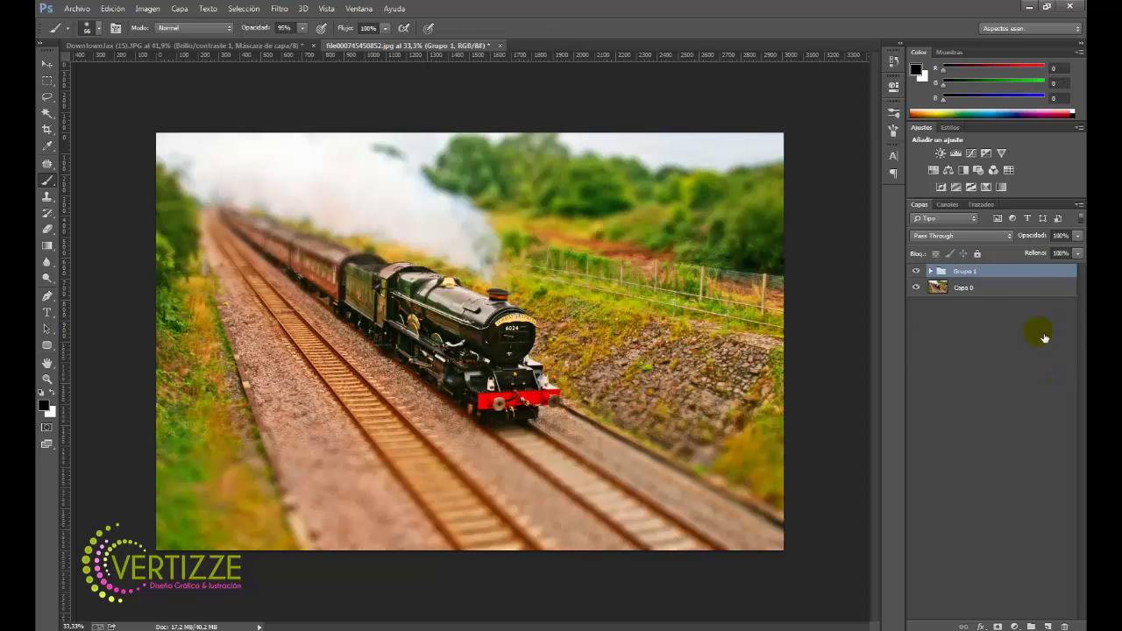
double_click(976, 271)
text(efecto)
key(Return)
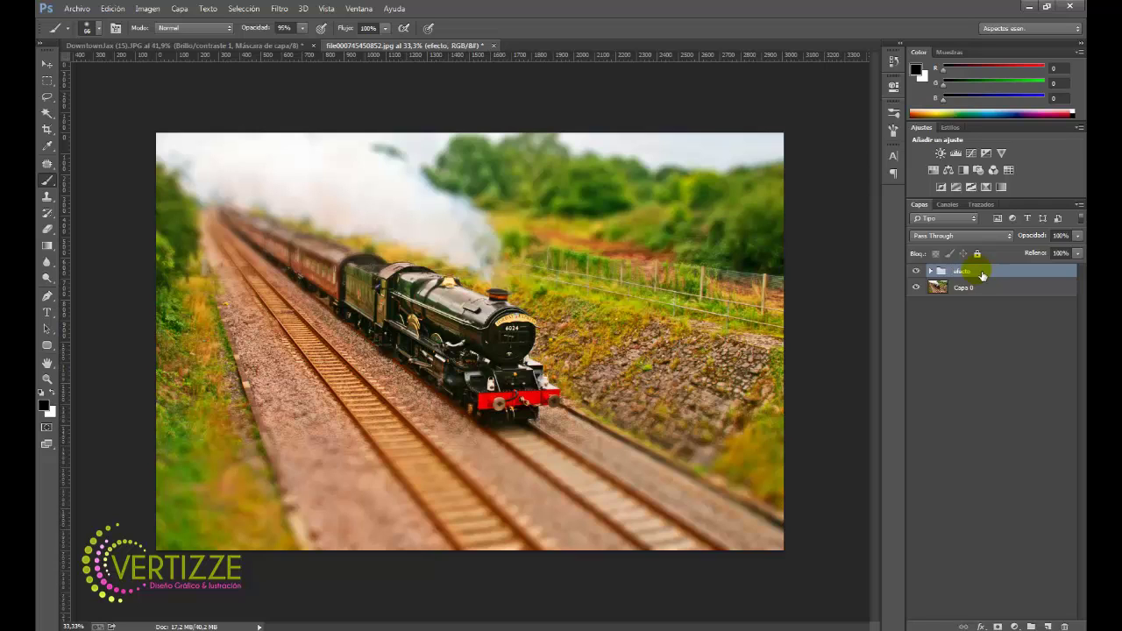
right_click(981, 274)
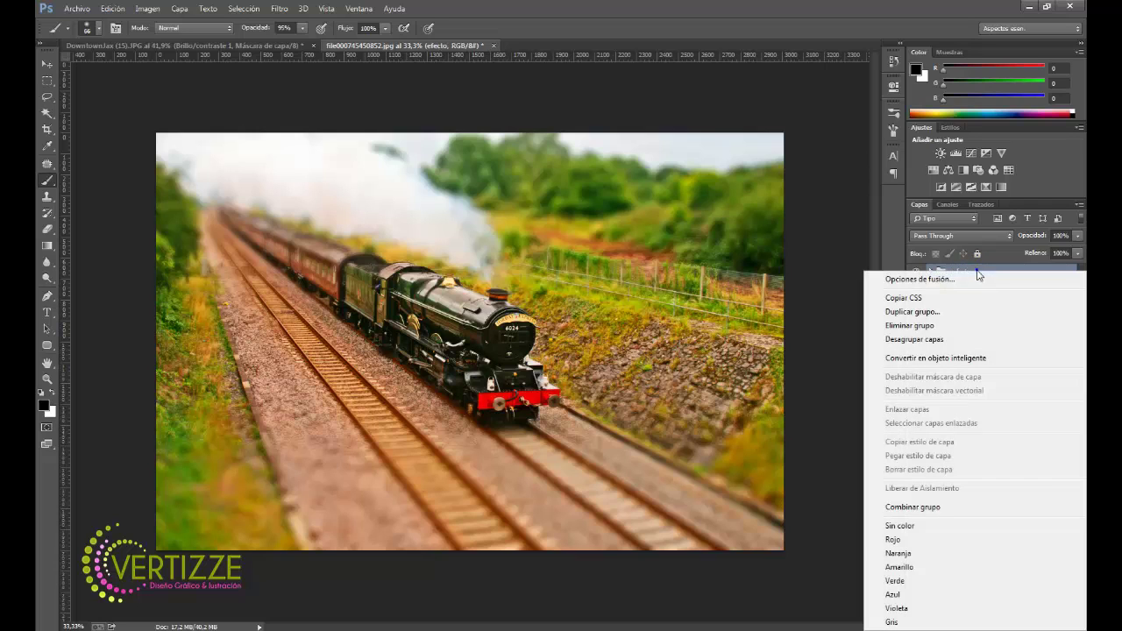
click(924, 540)
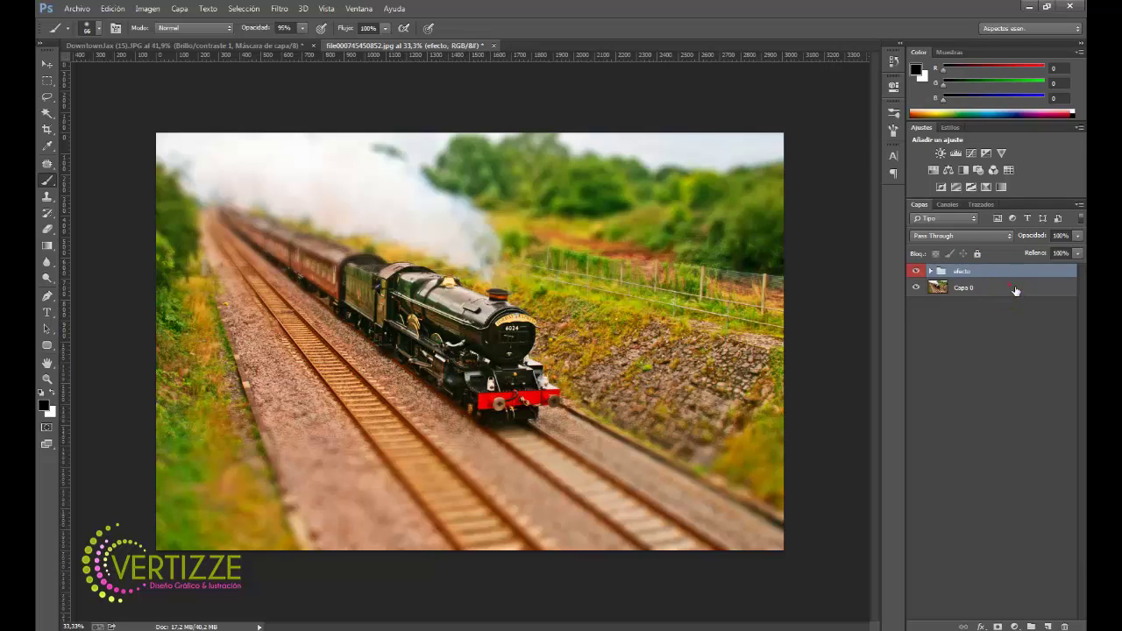
- Put Capa 0 in a collapsed group named 'original' with a blue label
click(1015, 291)
right_click(1008, 284)
click(1049, 378)
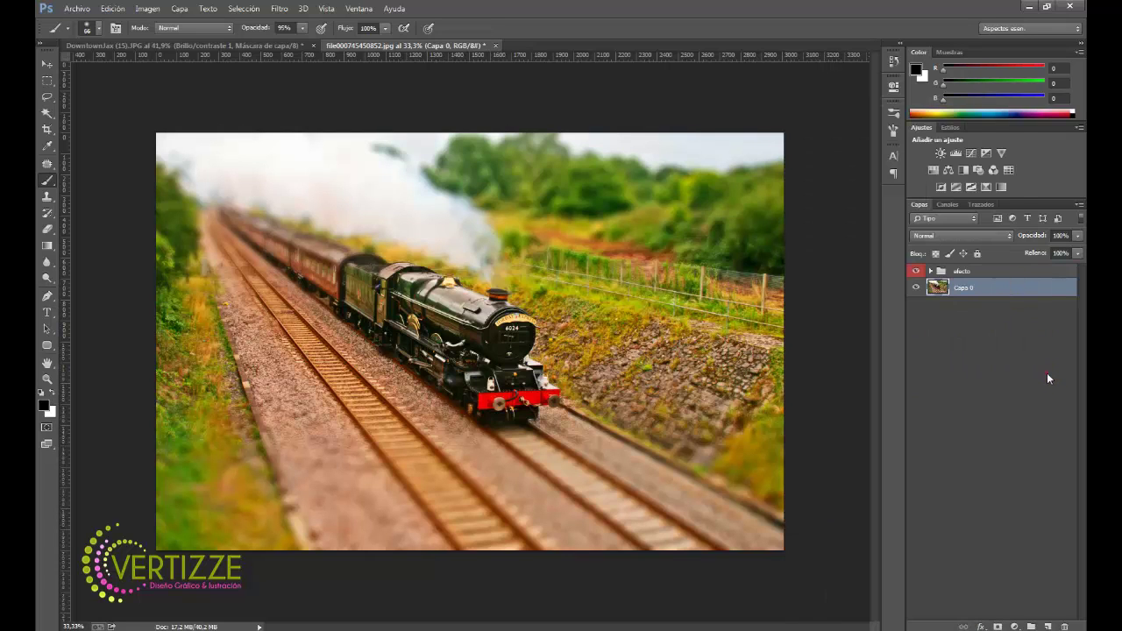
key(ctrl+g)
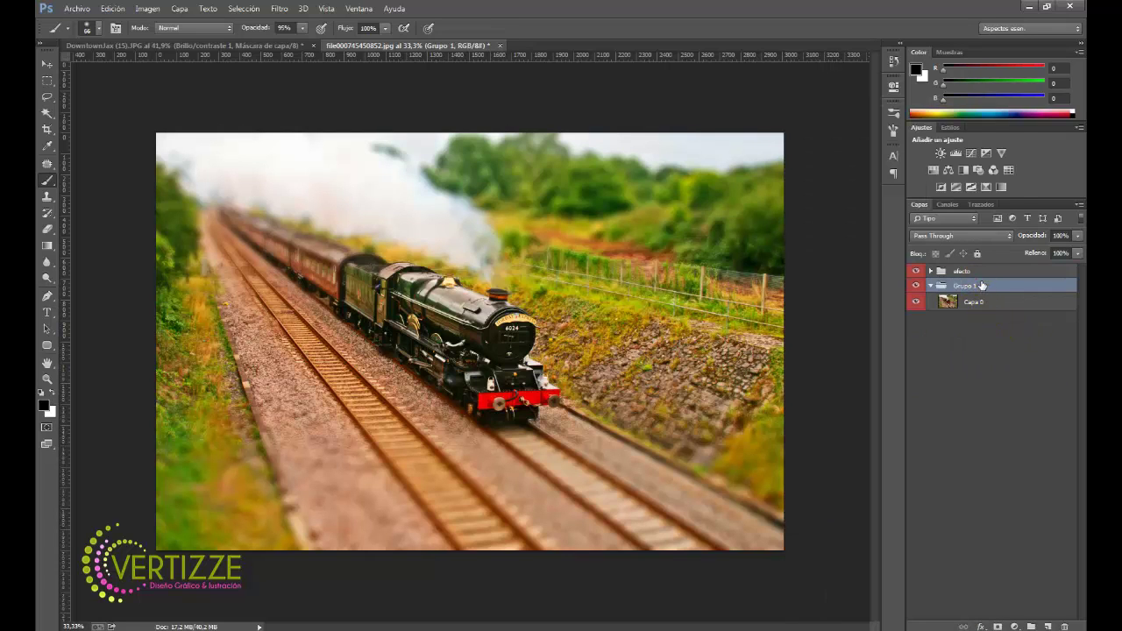
double_click(978, 289)
text(ginal)
key(Return)
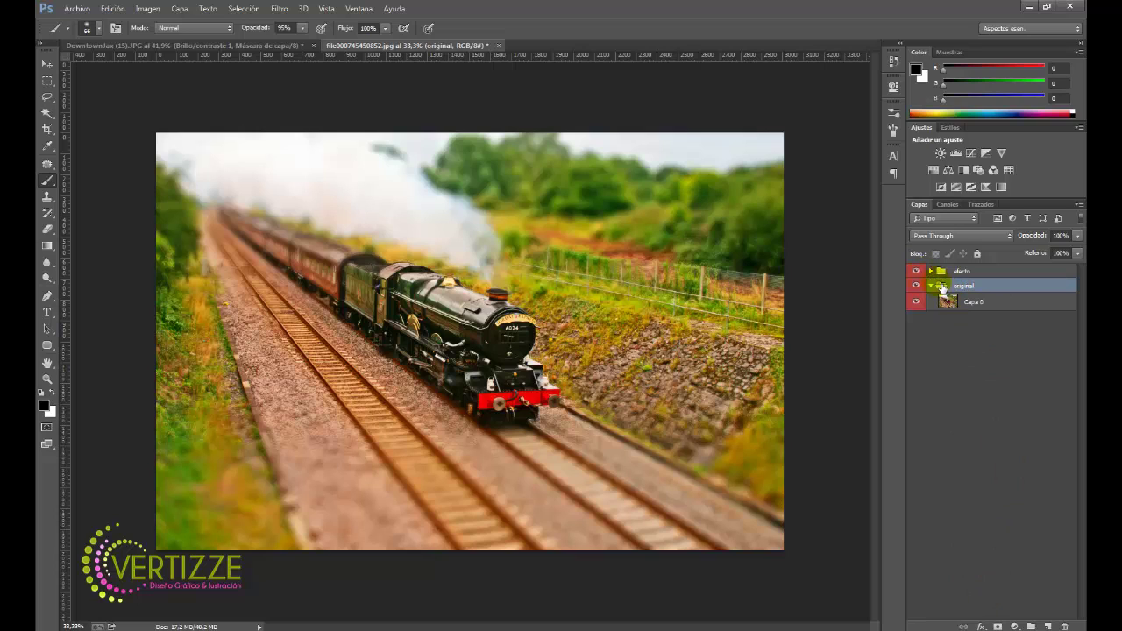
click(932, 287)
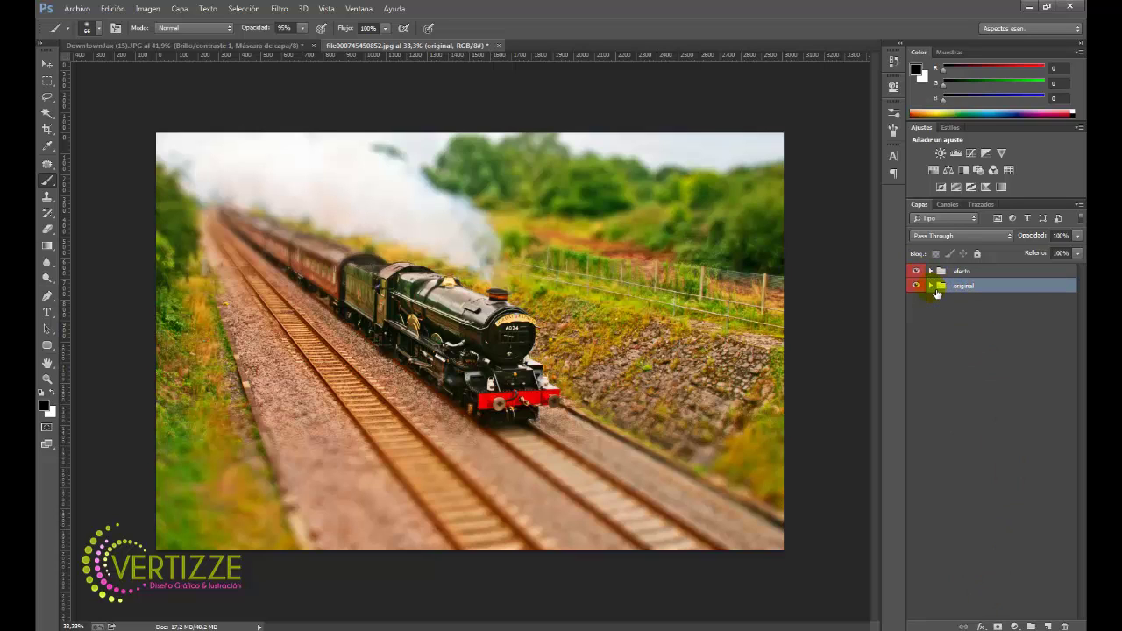
right_click(991, 287)
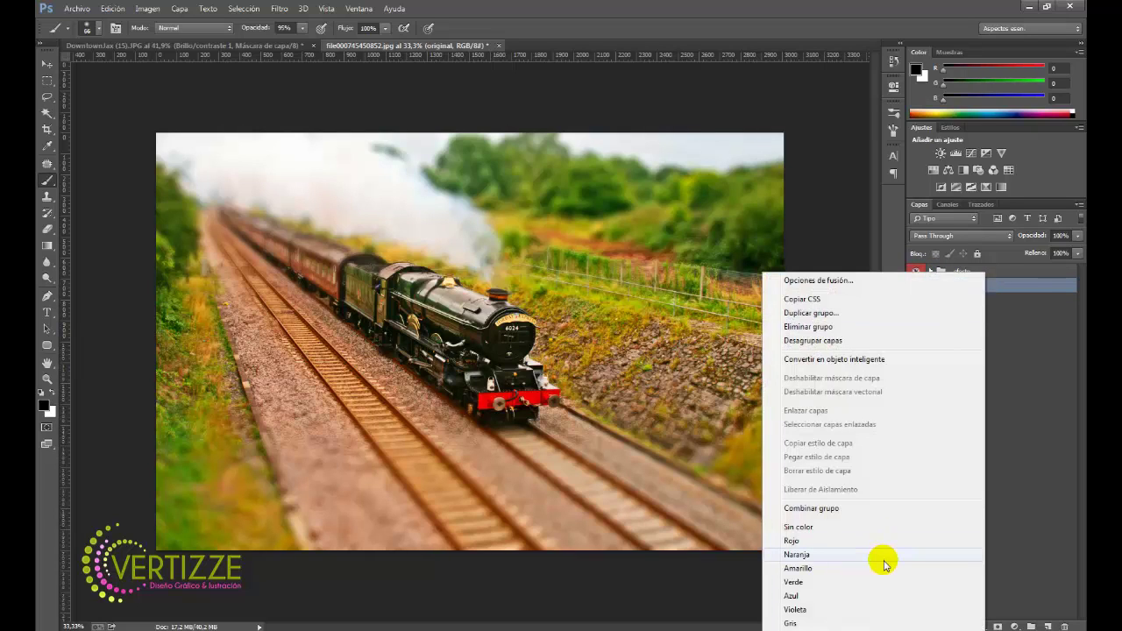
click(878, 596)
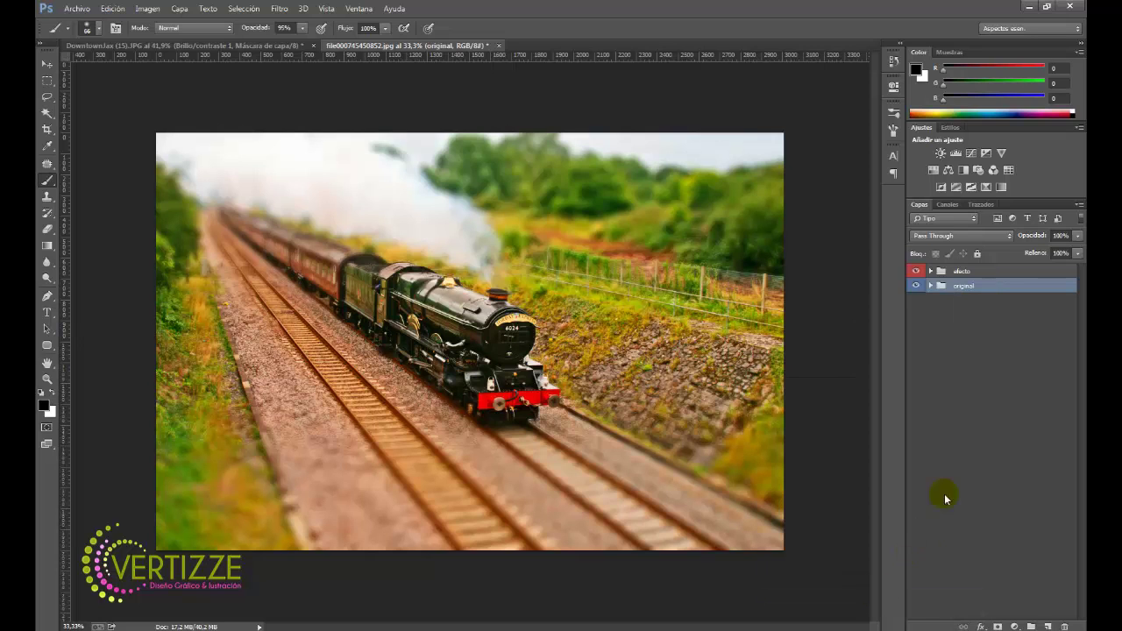
- Toggle the efecto group's visibility to compare the effect, then switch between open documents
click(916, 272)
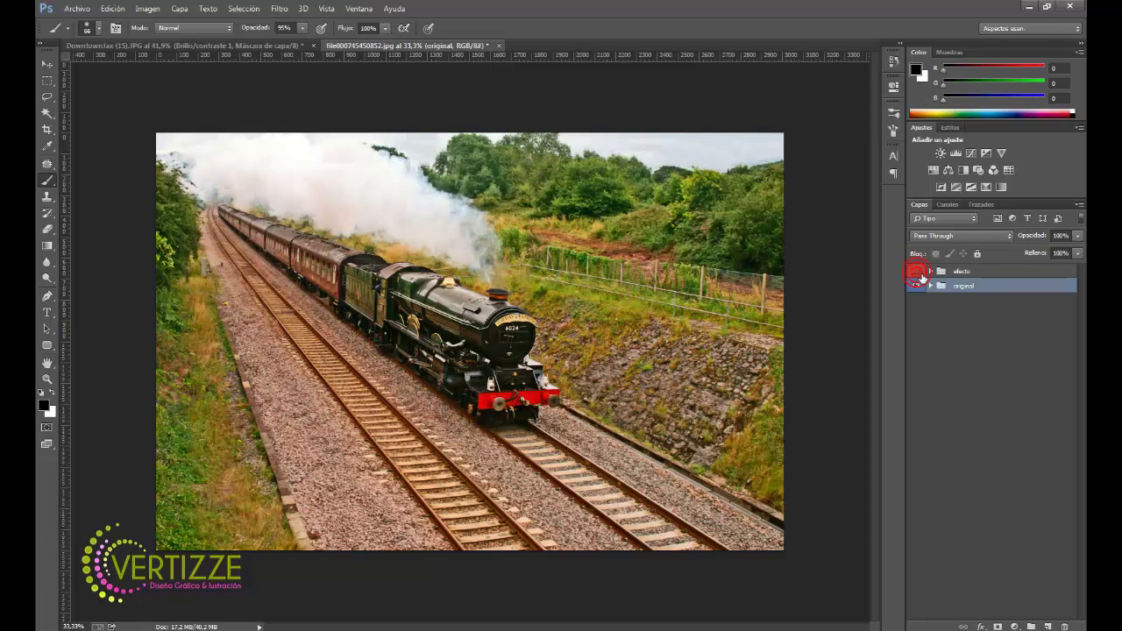
click(918, 273)
click(917, 271)
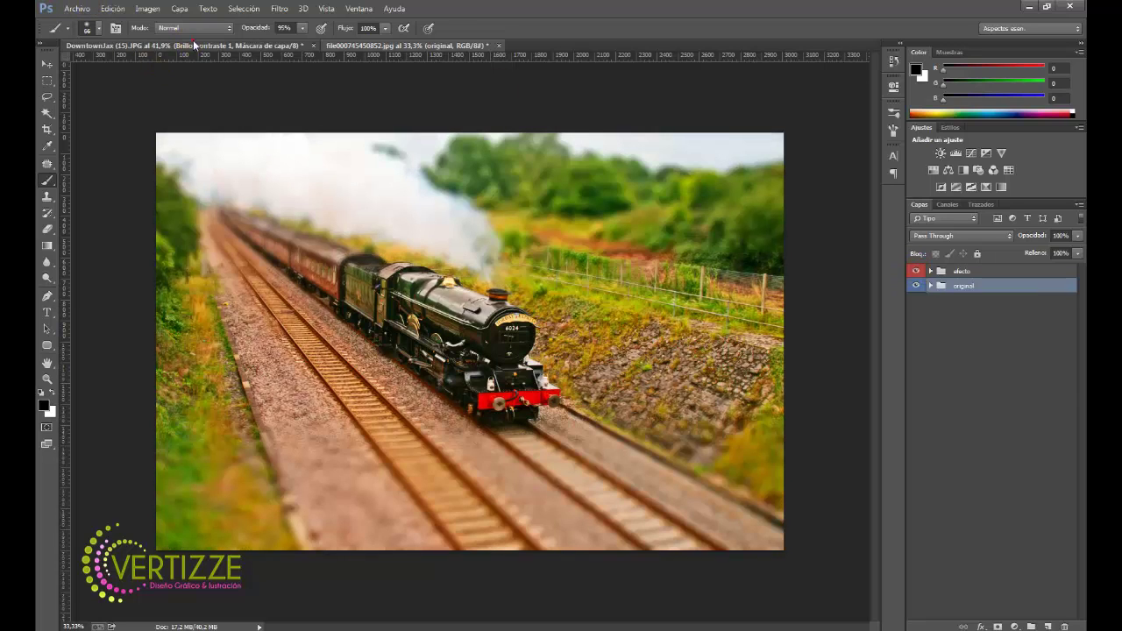
click(184, 45)
click(363, 44)
- Open file0001011700552.jpg, keeping its embedded sRGB colour profile
click(76, 8)
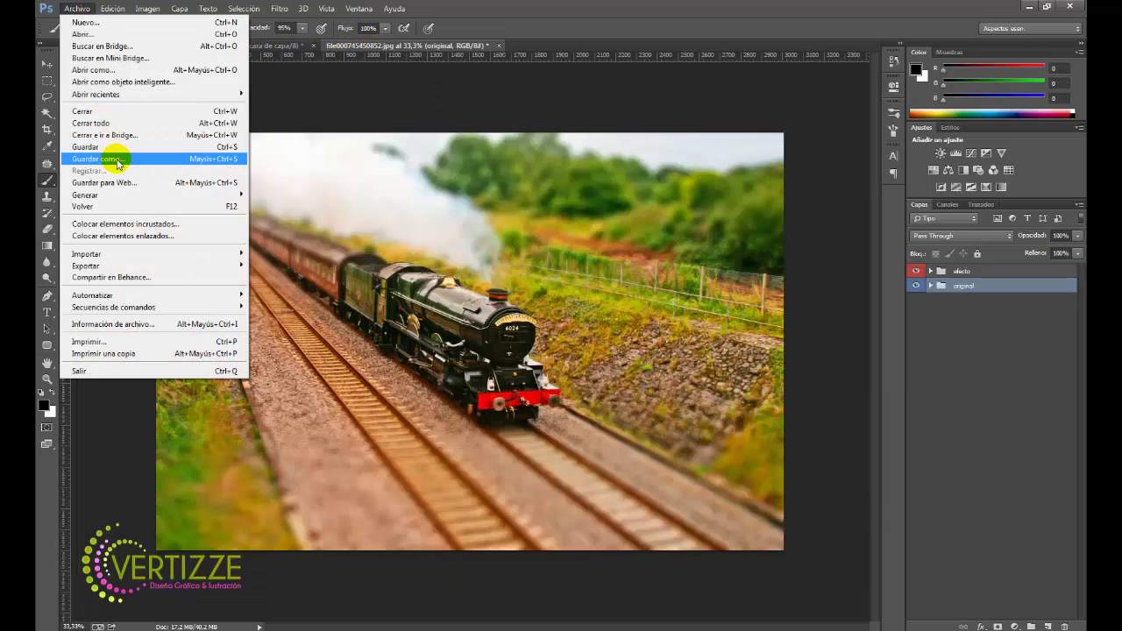
click(154, 41)
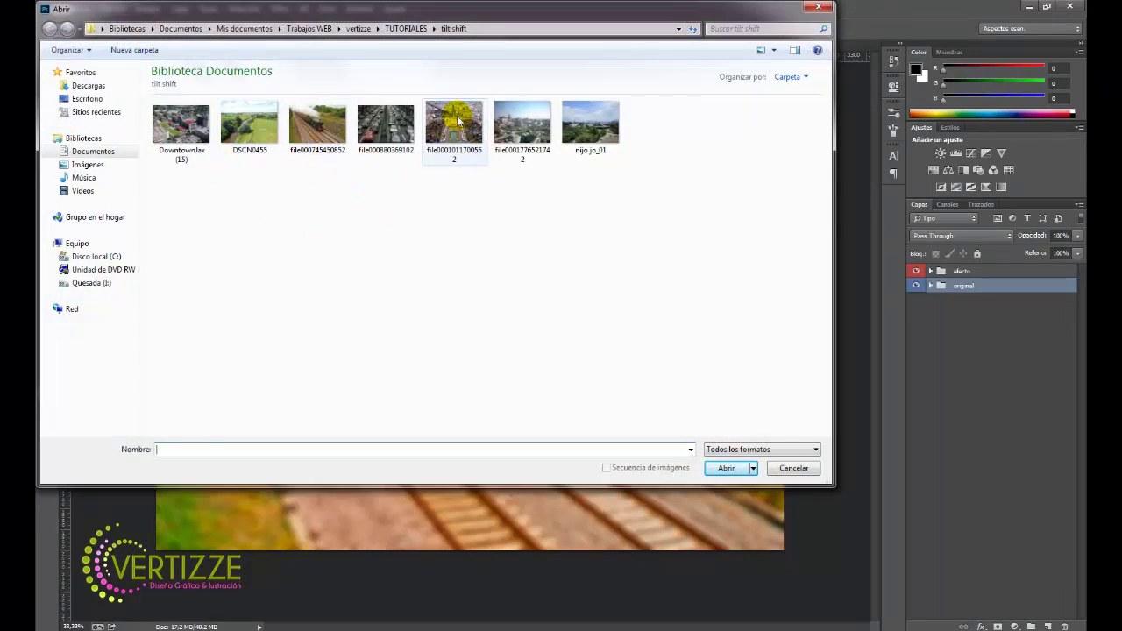
double_click(457, 121)
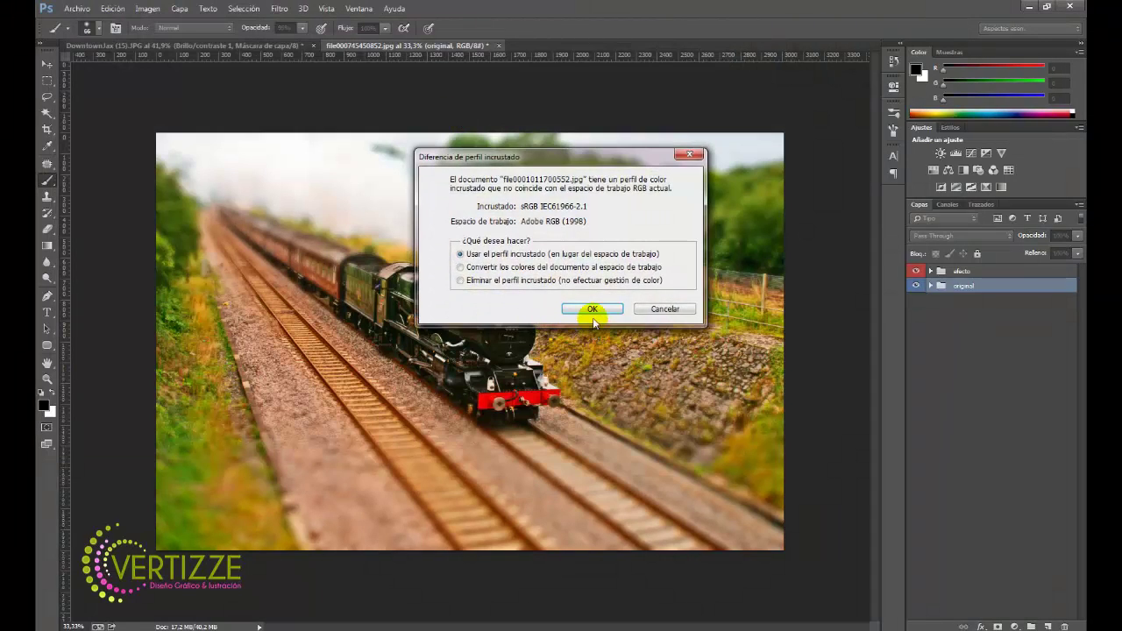
click(592, 318)
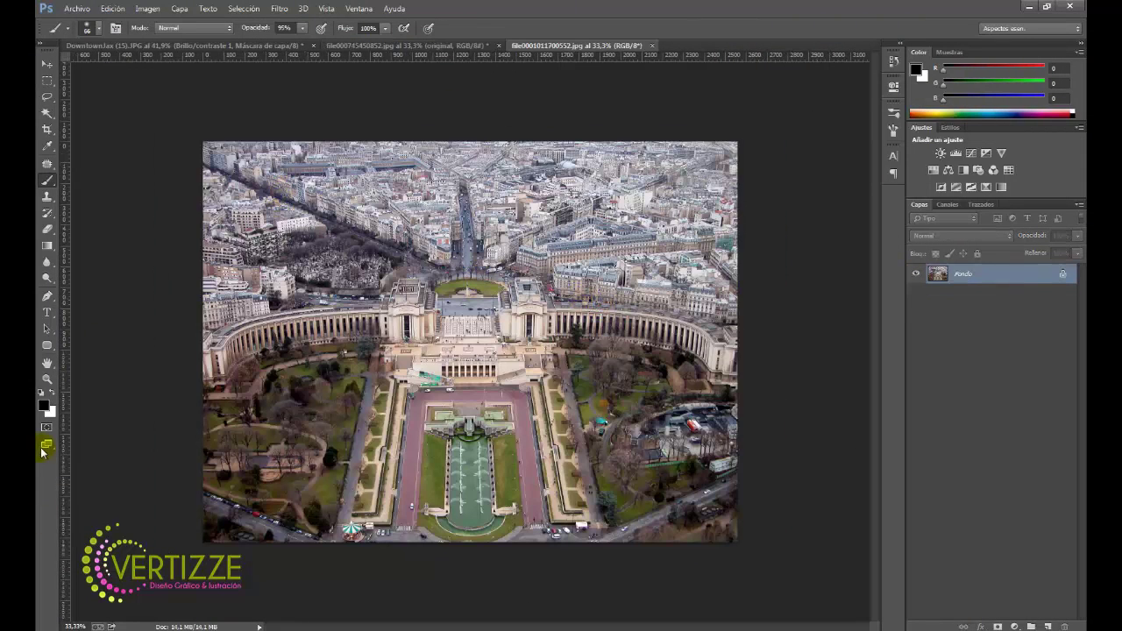
- Fit the Paris photo on screen, unlock Fondo as Capa 0, duplicate it and mask Capa 0 copia
click(48, 378)
right_click(457, 263)
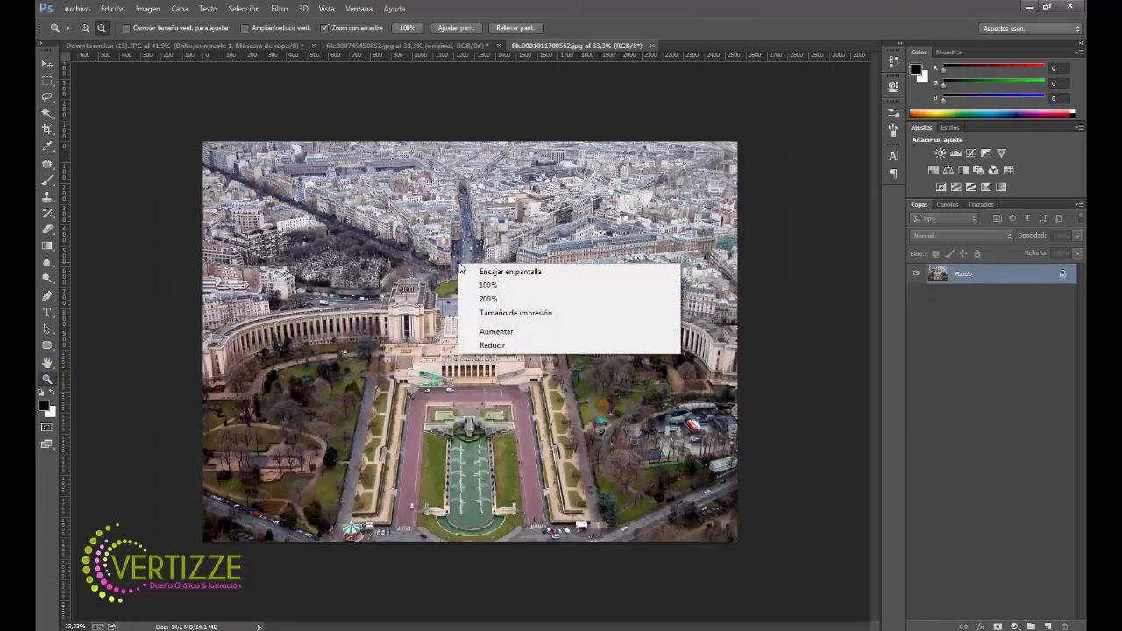
click(474, 271)
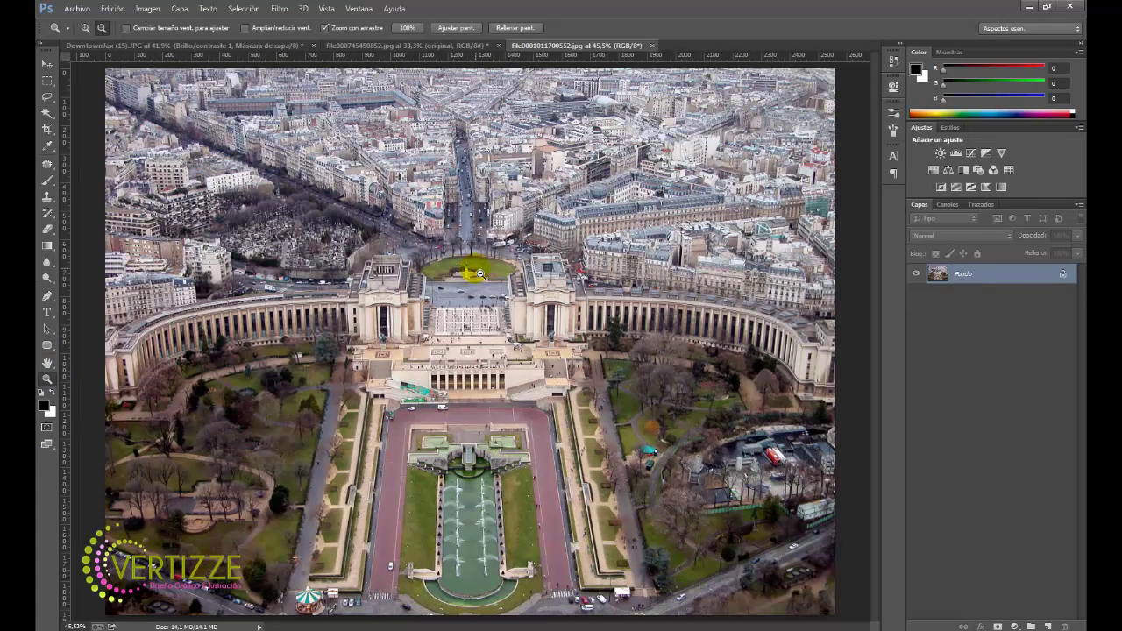
click(1064, 275)
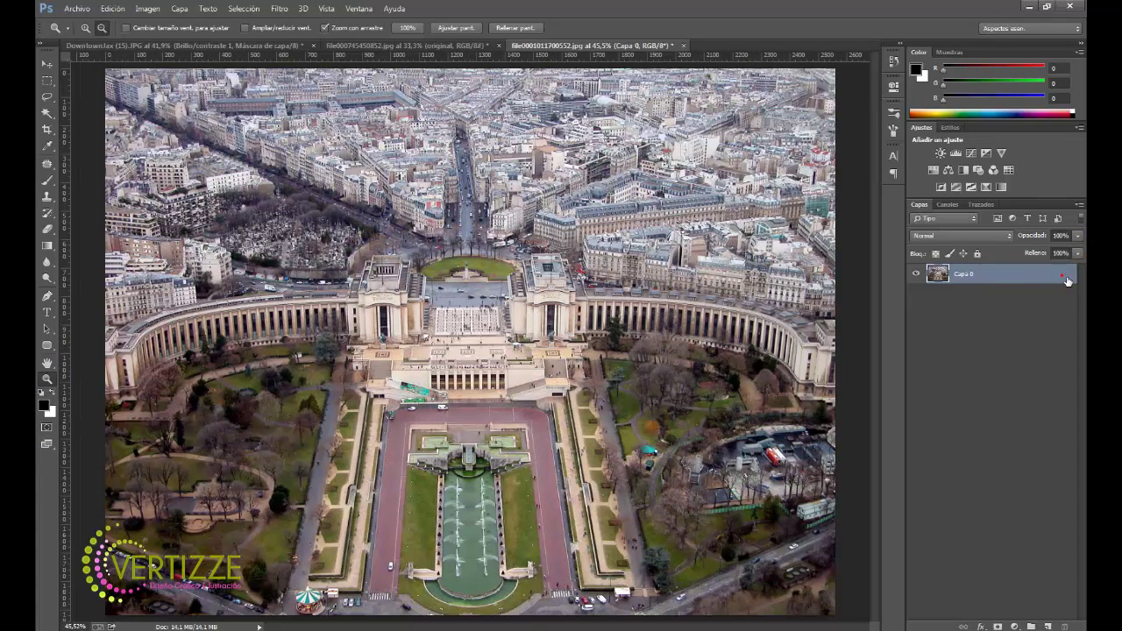
drag(1023, 282, 1047, 627)
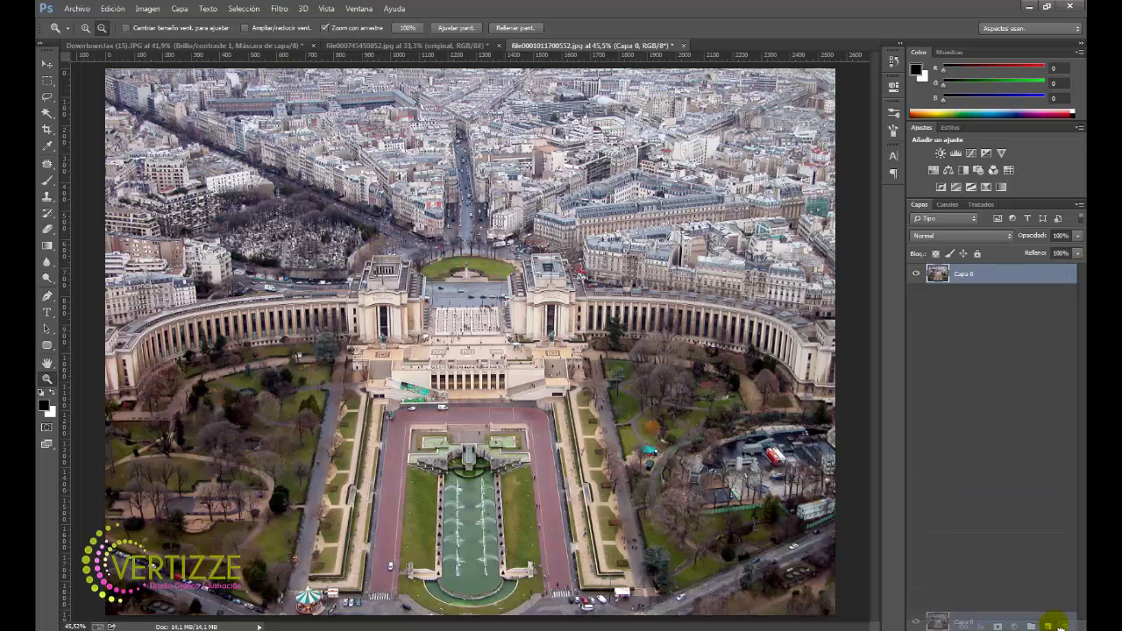
click(980, 276)
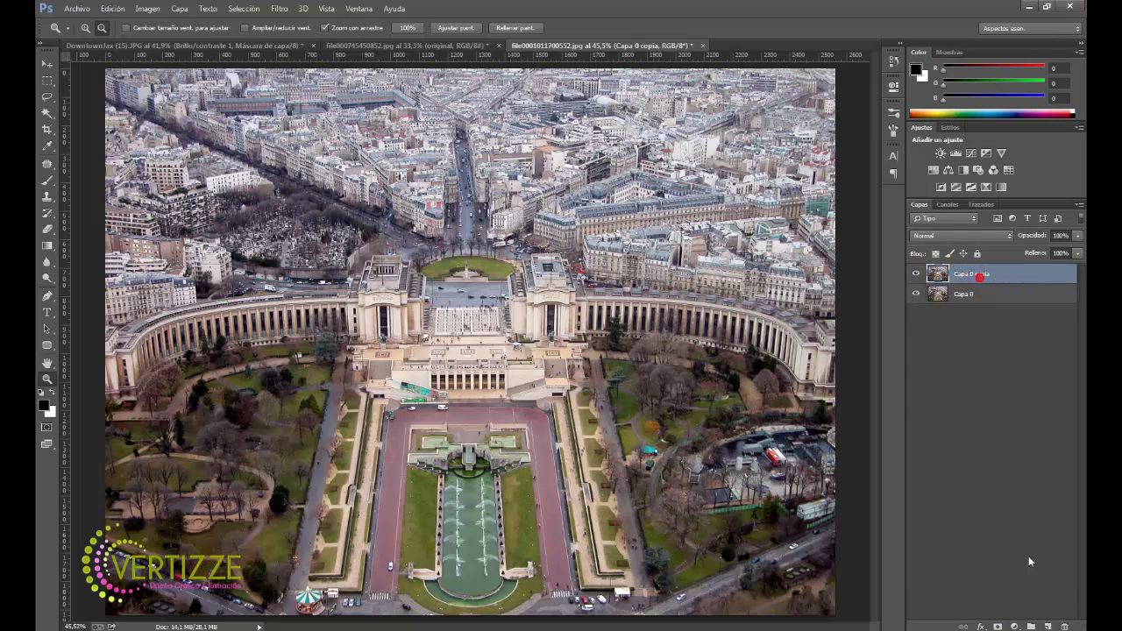
click(998, 627)
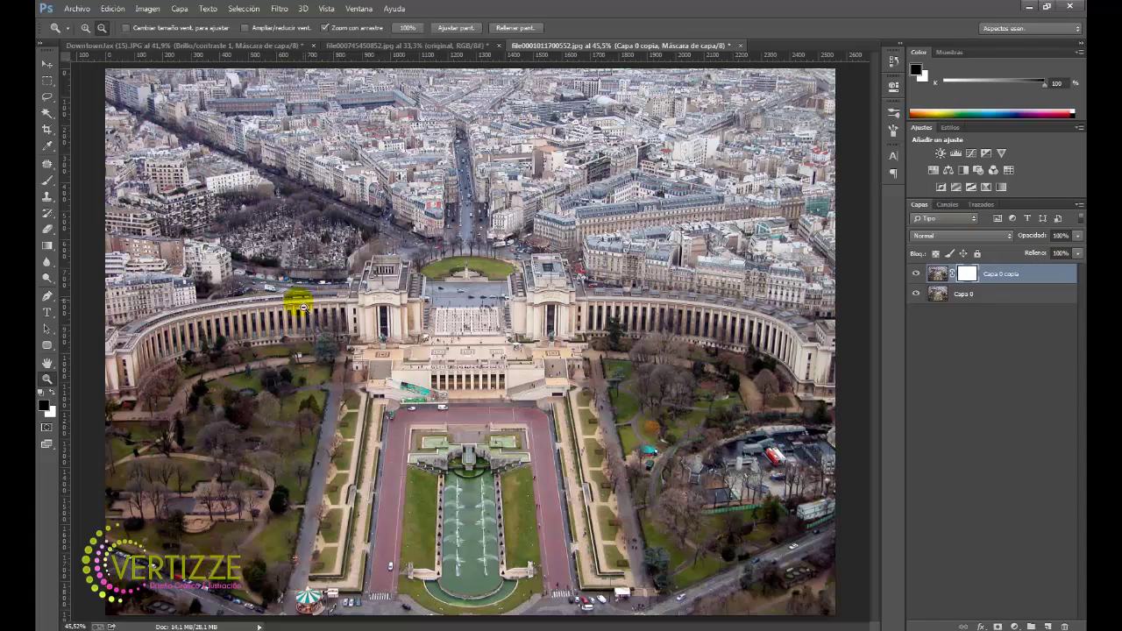
- Draw gradients across the colonnade on Capa 0 copia's mask, checking each as a selection
click(46, 247)
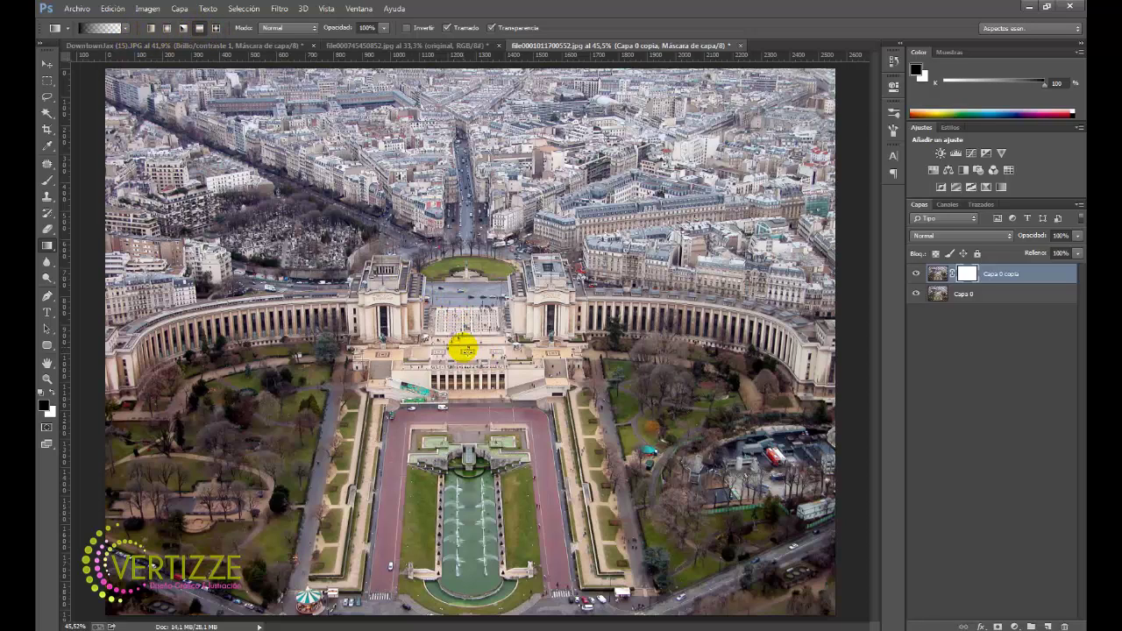
drag(469, 352, 469, 236)
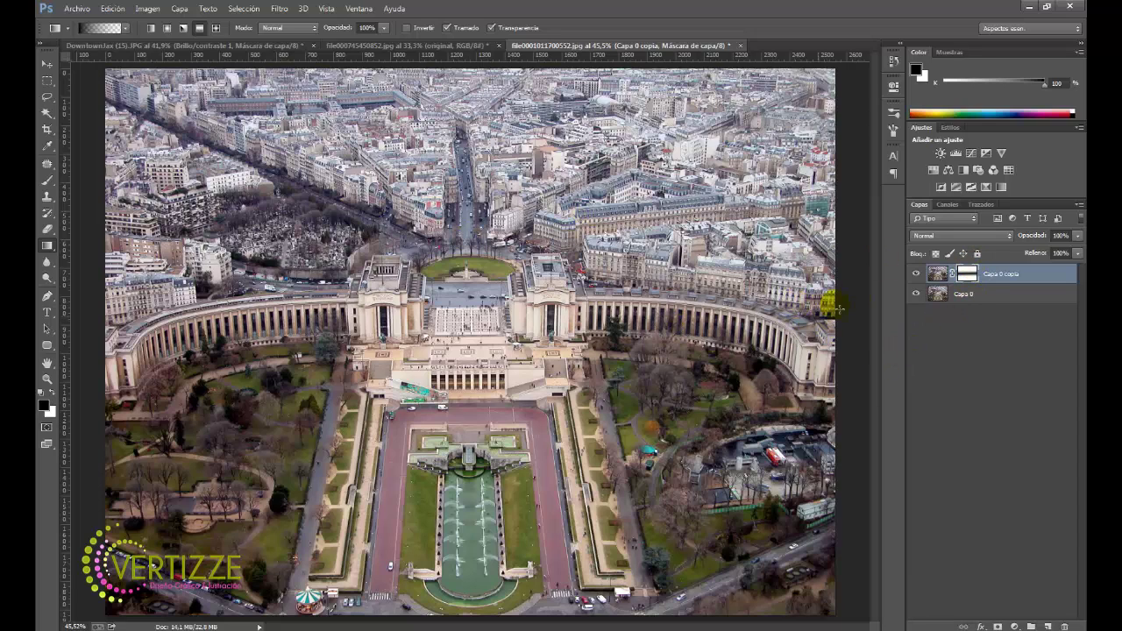
ctrl+click(966, 276)
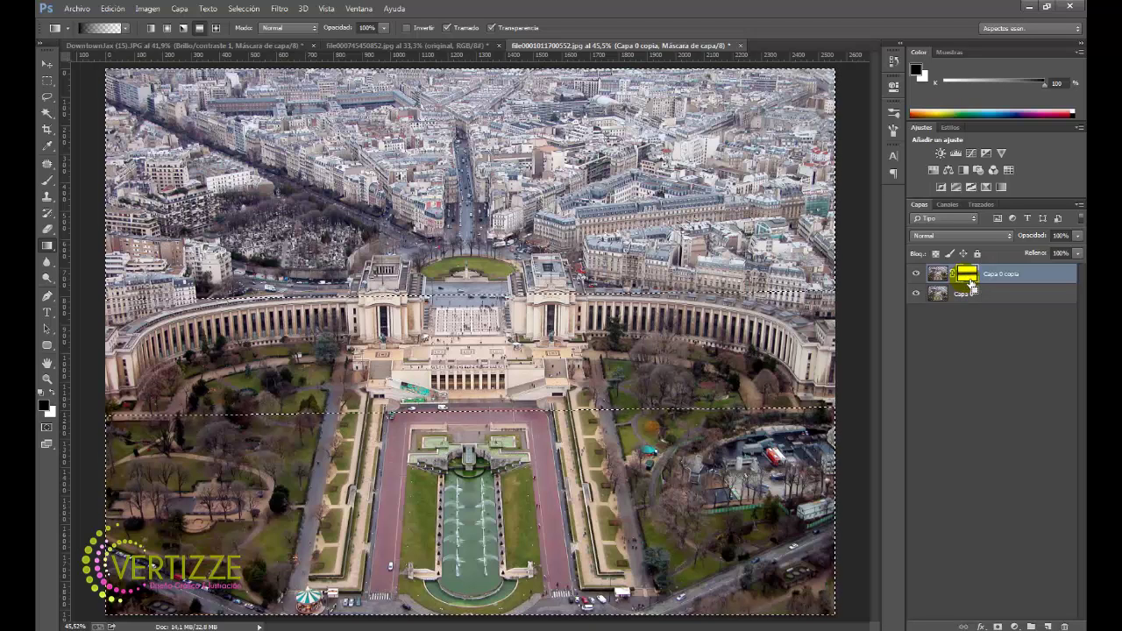
key(ctrl+d)
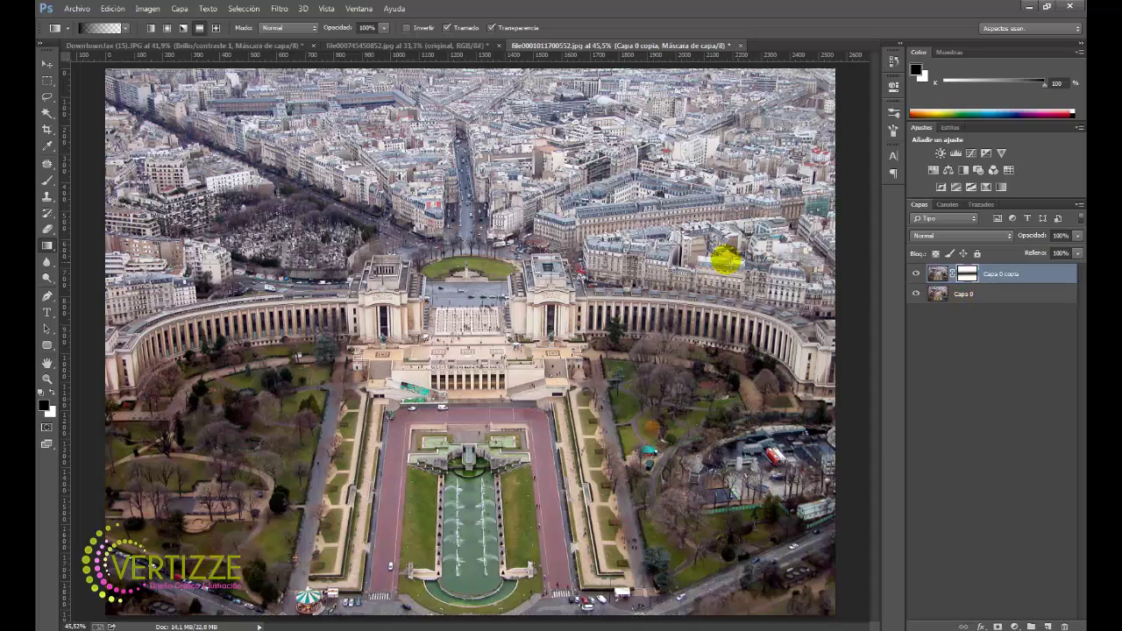
drag(464, 189, 463, 312)
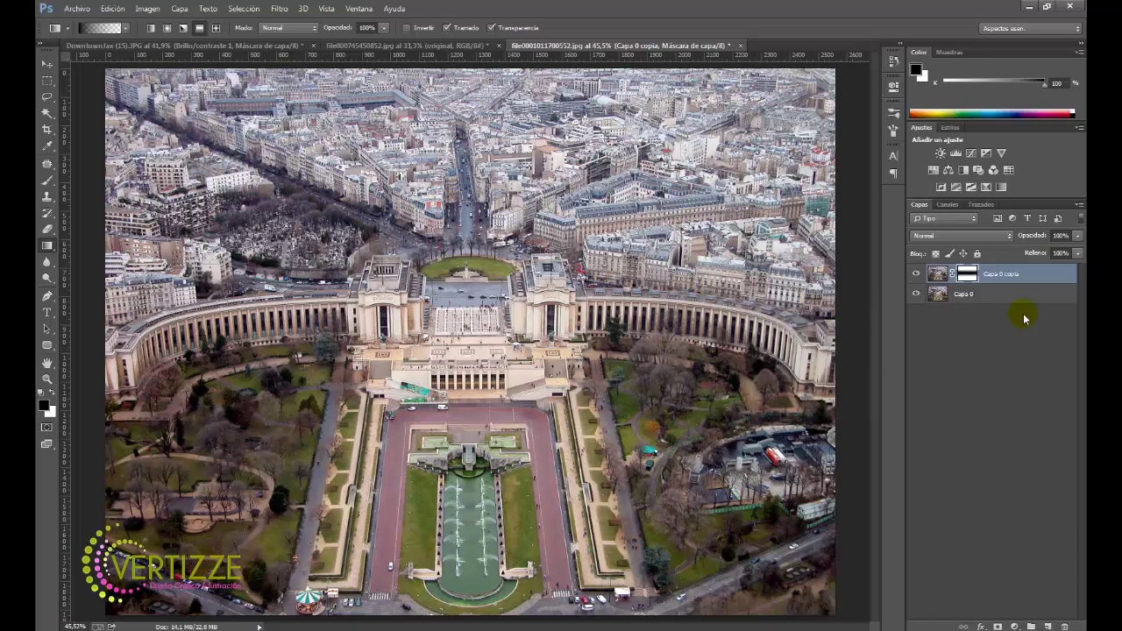
ctrl+click(968, 274)
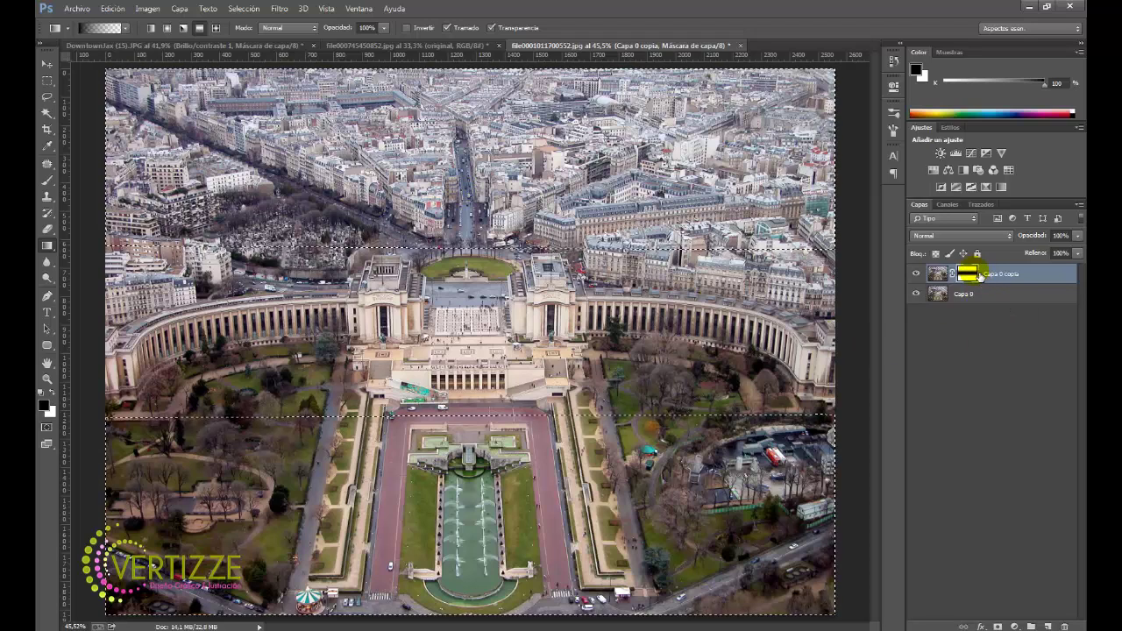
key(ctrl+d)
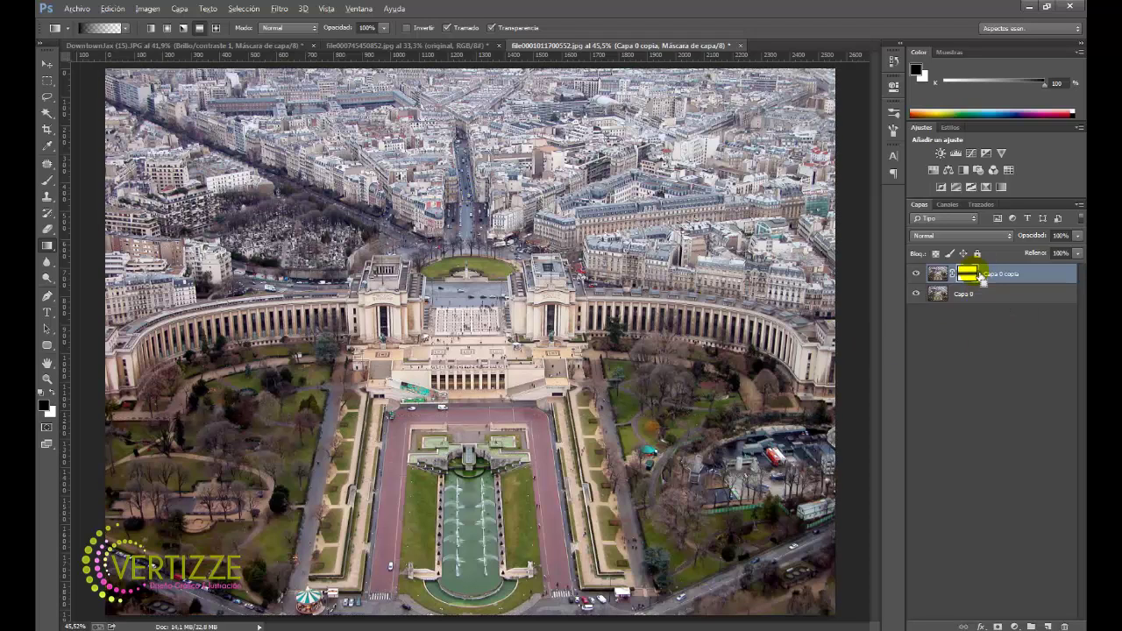
- Redraw the gradient upward from below the colonnade, load it as a selection and target the image
click(462, 320)
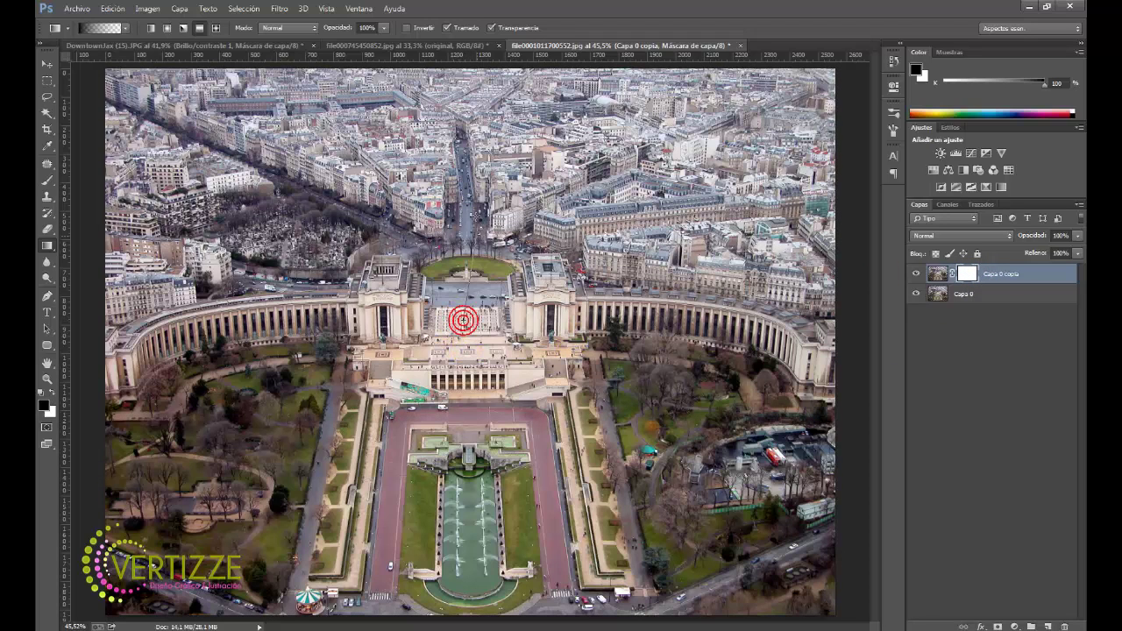
drag(463, 320, 466, 201)
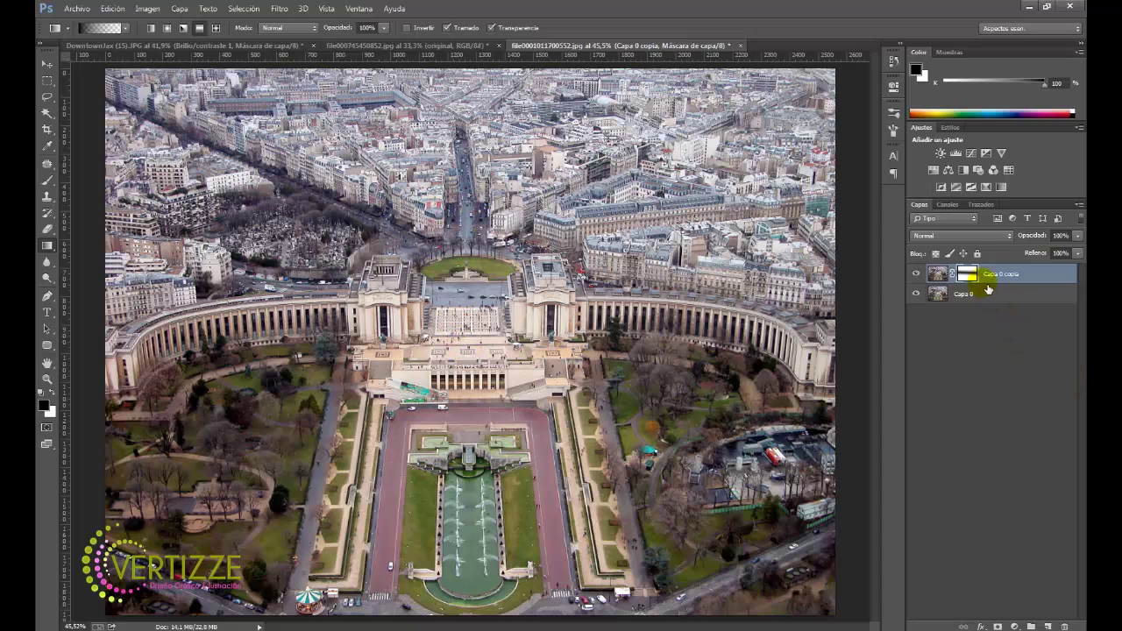
ctrl+click(968, 274)
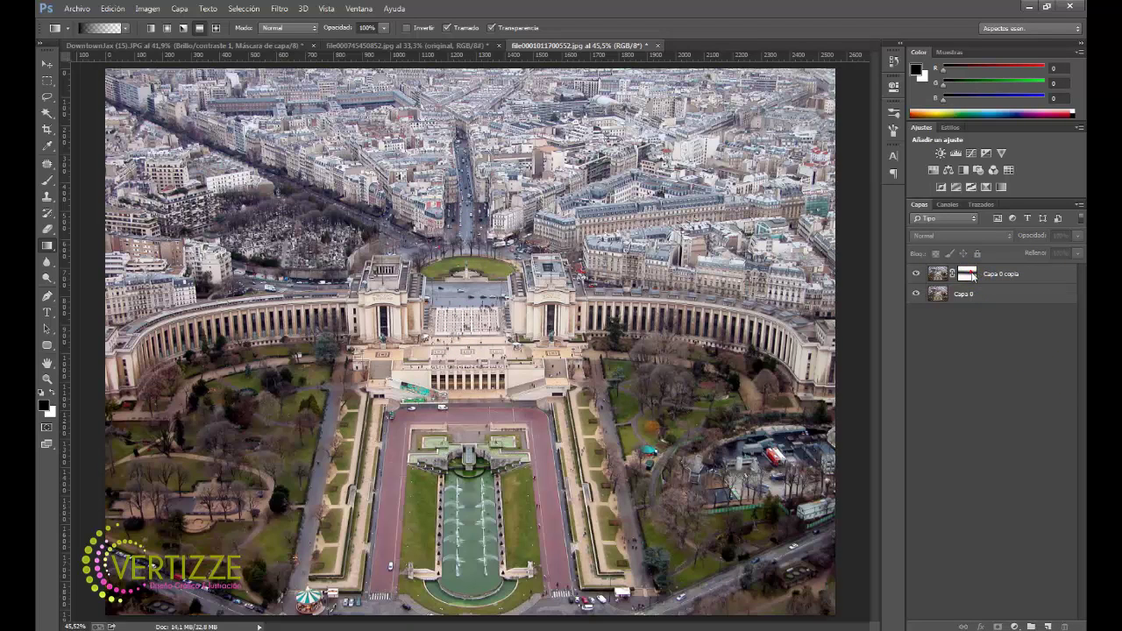
ctrl+click(969, 275)
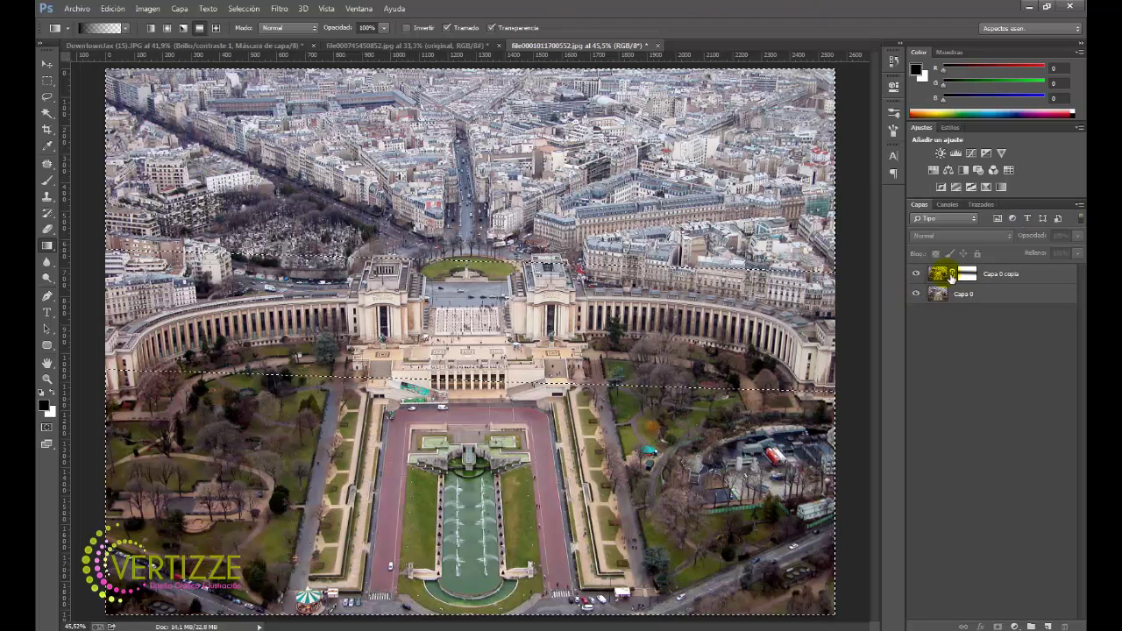
click(938, 275)
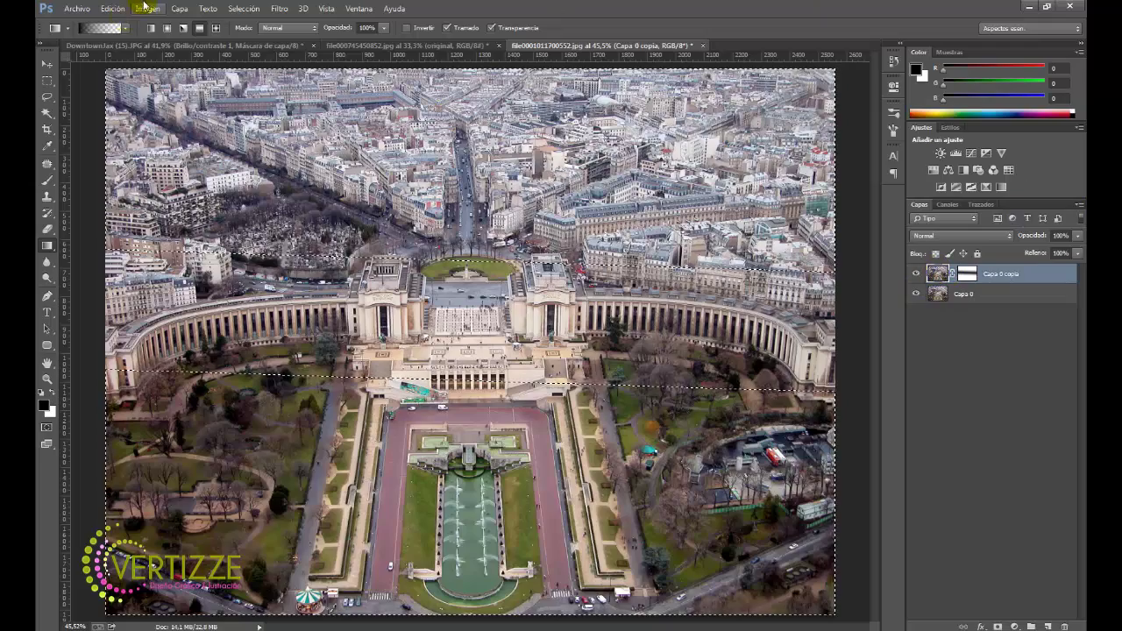
click(279, 8)
- Apply a Lens Blur (Desenfoque de lente) with radius 50 to Capa 0 copia
click(333, 147)
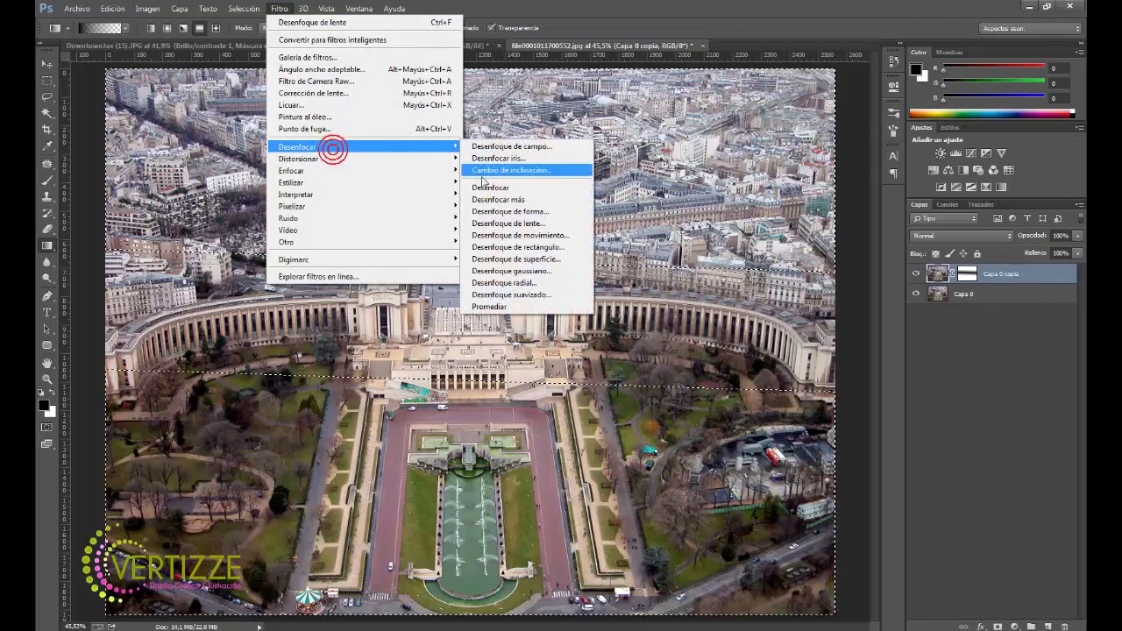
click(511, 226)
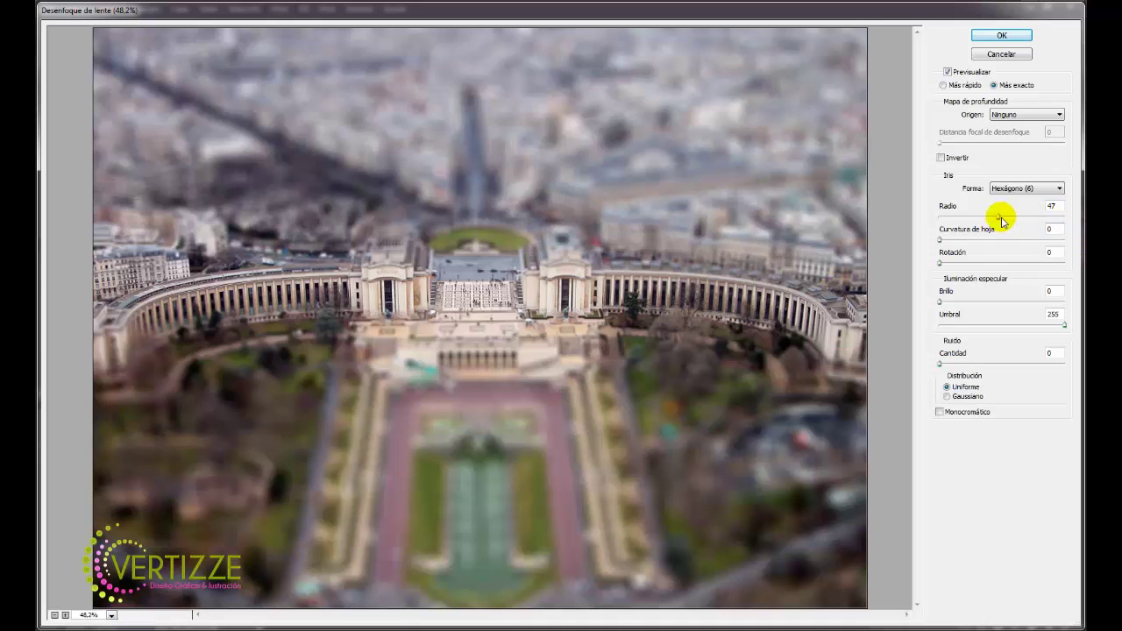
drag(997, 217, 989, 217)
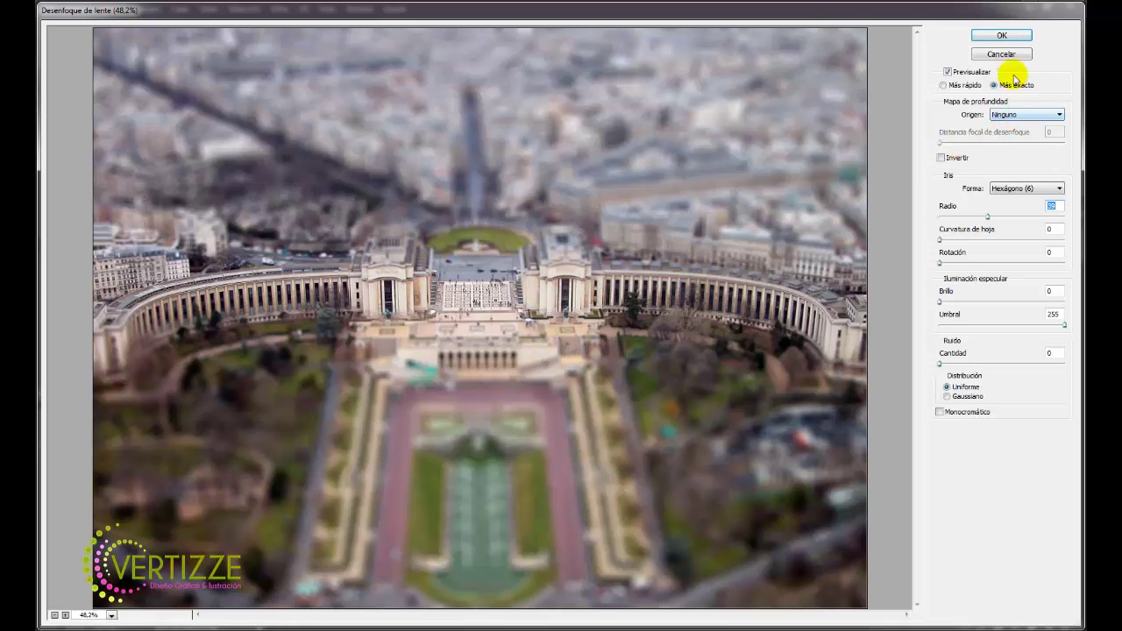
click(1015, 36)
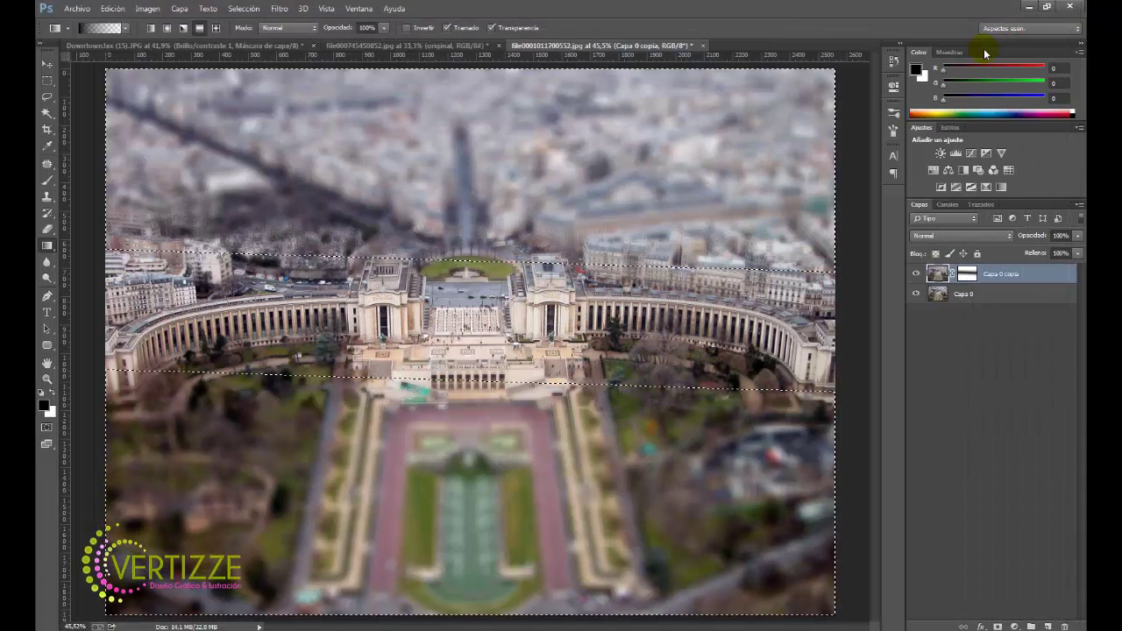
- Deselect, reset to default black/white, and brush the Capa 0 copia mask over the left pavilion
key(ctrl+d)
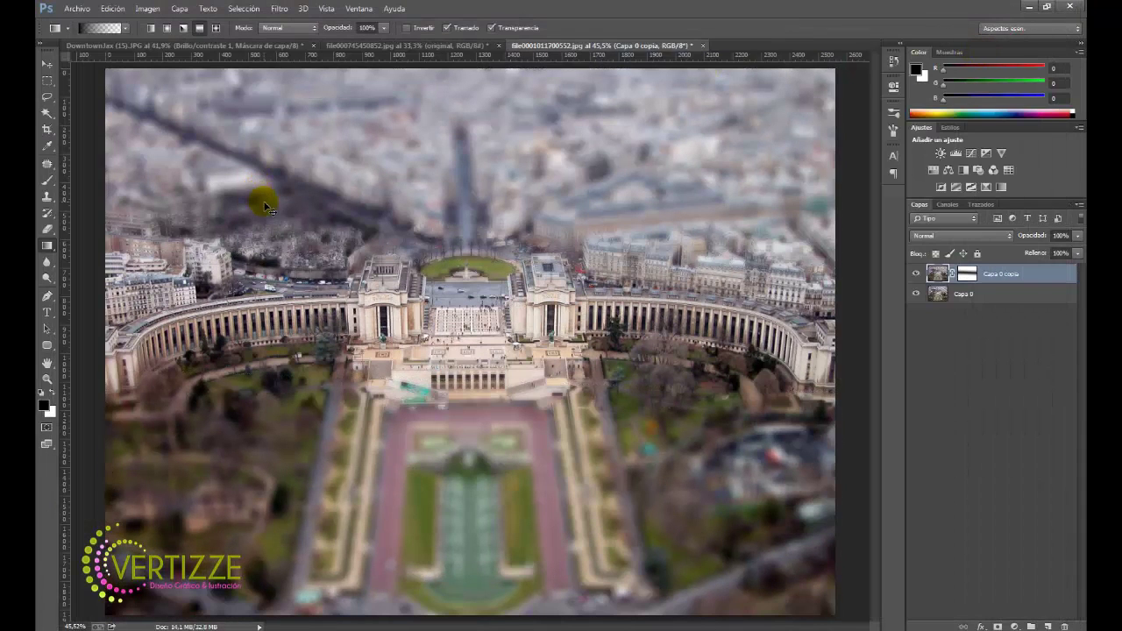
click(967, 274)
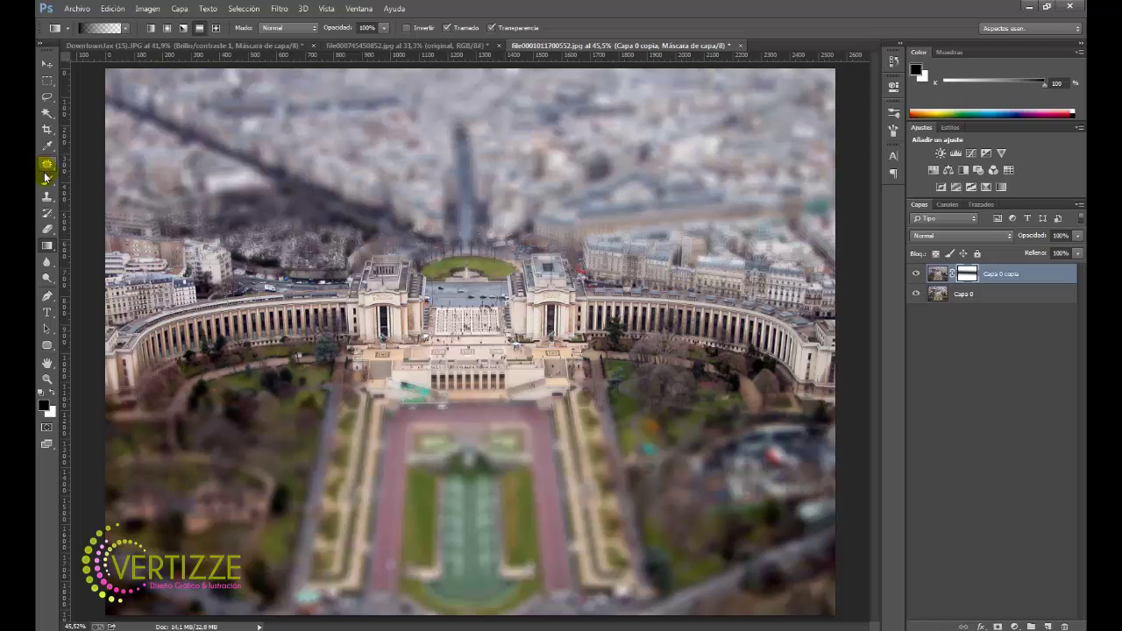
click(40, 393)
click(47, 182)
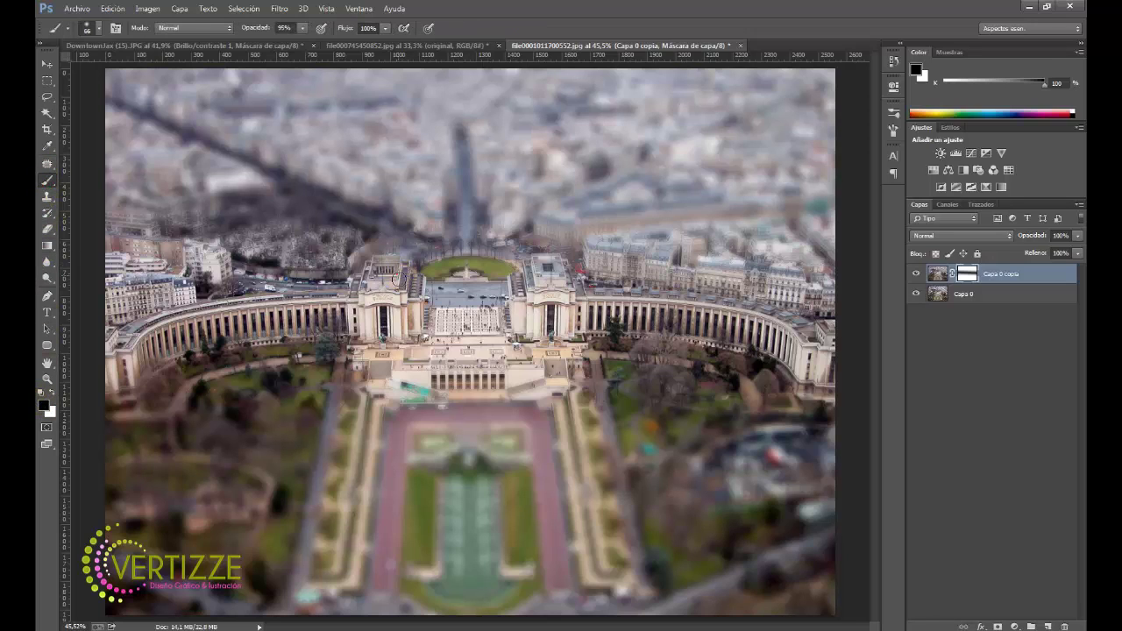
mouse_move(377, 259)
mouse_down()
mouse_move(405, 280)
mouse_move(363, 281)
mouse_move(384, 271)
mouse_move(810, 287)
mouse_up()
- Paint the mask black over the right pavilion, the left colonnade and its trees
click(968, 280)
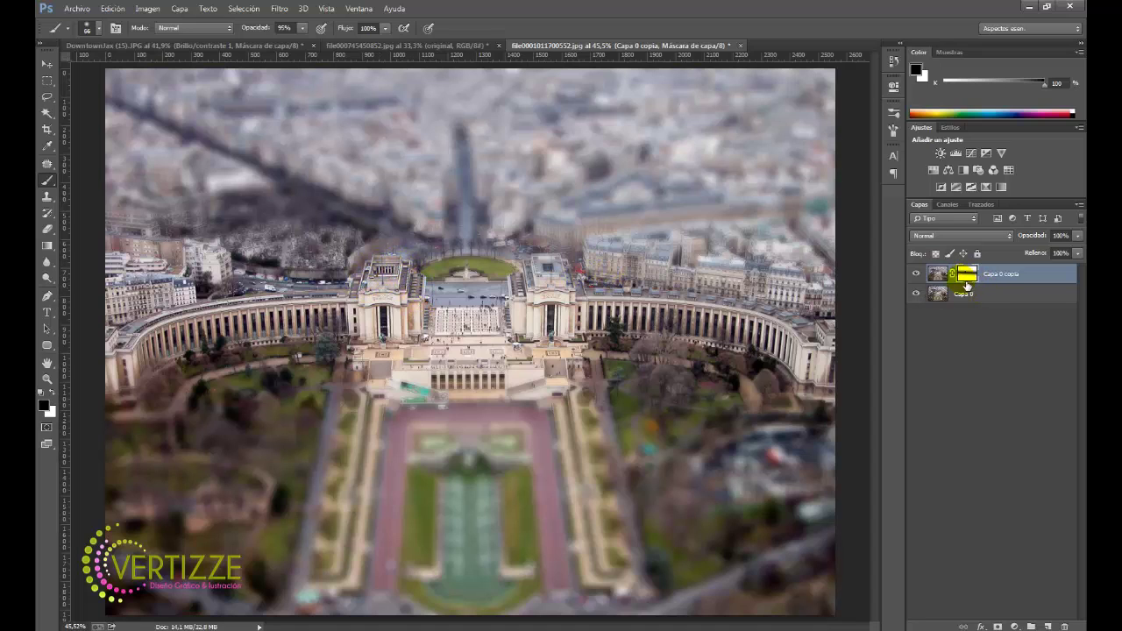
click(540, 277)
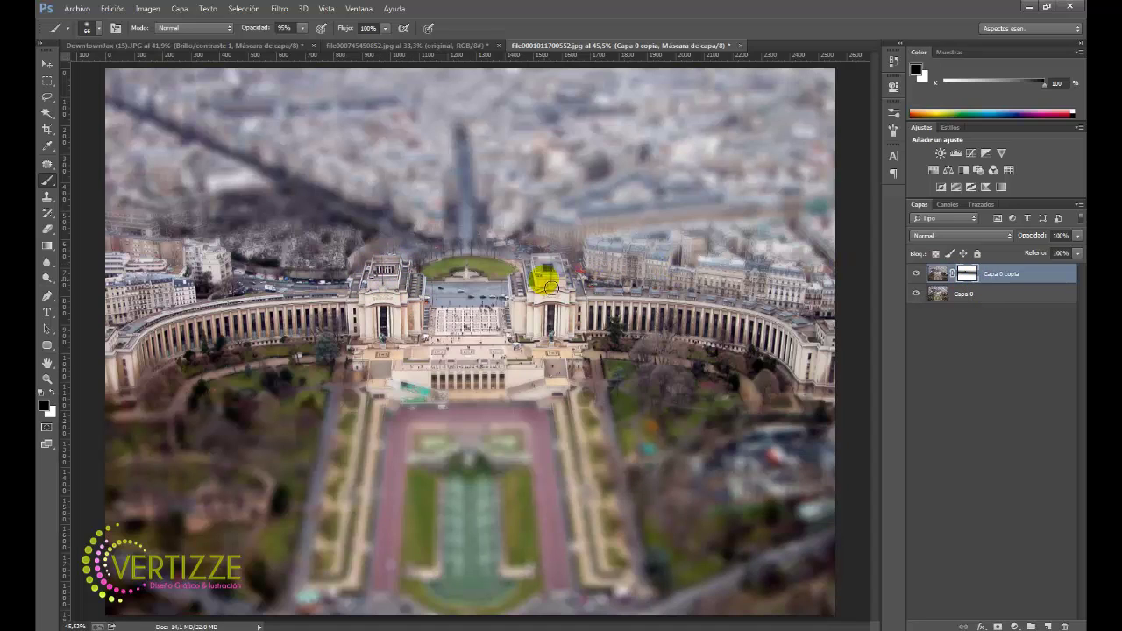
drag(536, 271, 546, 270)
drag(440, 307, 115, 372)
mouse_move(259, 338)
mouse_down()
mouse_move(298, 342)
mouse_move(141, 382)
mouse_move(151, 402)
mouse_move(156, 375)
mouse_move(132, 403)
mouse_move(132, 338)
mouse_up()
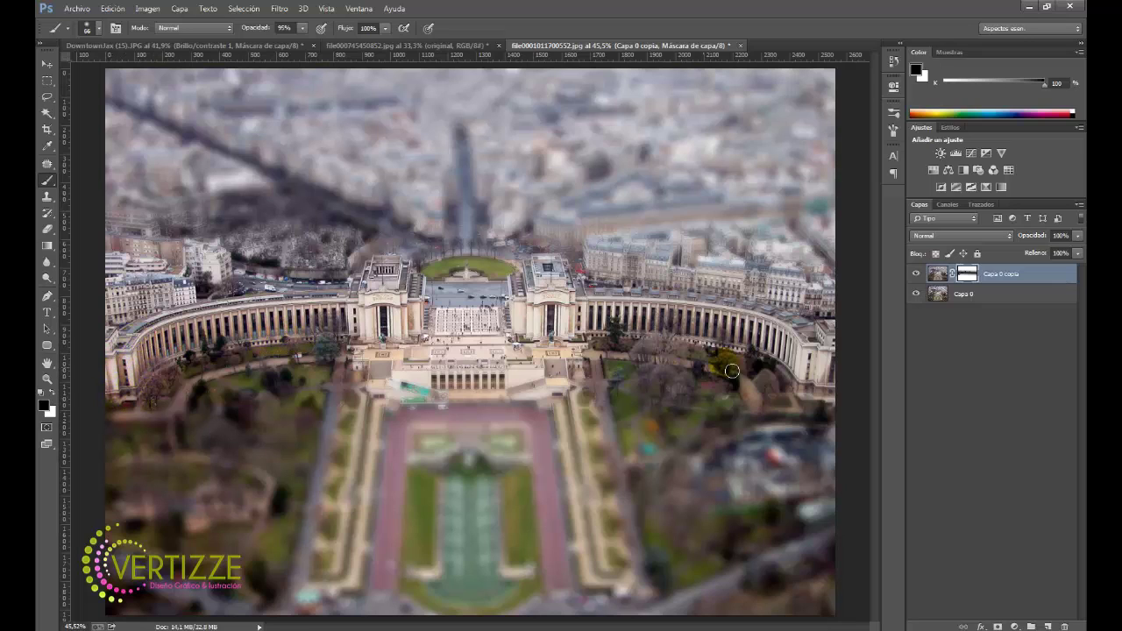
- Paint the mask along the colonnade from the right edge and across the central terrace
click(834, 403)
mouse_move(833, 404)
mouse_down()
mouse_move(727, 350)
mouse_move(450, 331)
mouse_move(394, 384)
mouse_move(556, 369)
mouse_move(561, 377)
mouse_move(453, 389)
mouse_move(381, 376)
mouse_up()
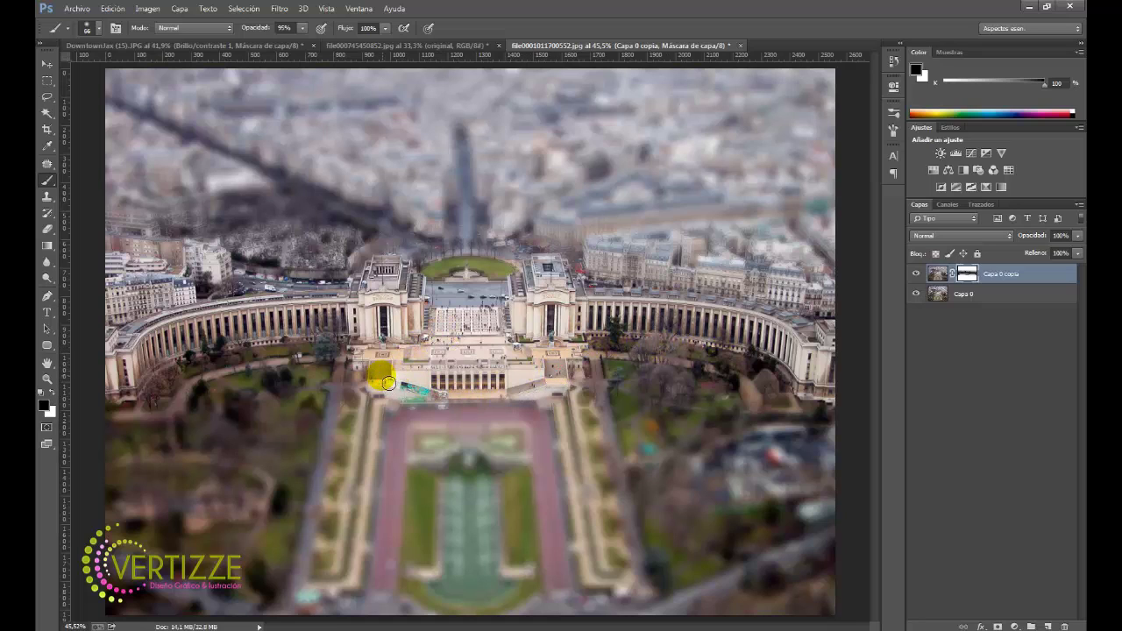
click(566, 375)
mouse_move(565, 375)
mouse_down()
mouse_move(526, 381)
mouse_move(382, 353)
mouse_move(375, 366)
mouse_move(375, 388)
mouse_move(445, 389)
mouse_move(526, 386)
mouse_move(558, 364)
mouse_move(481, 403)
mouse_up()
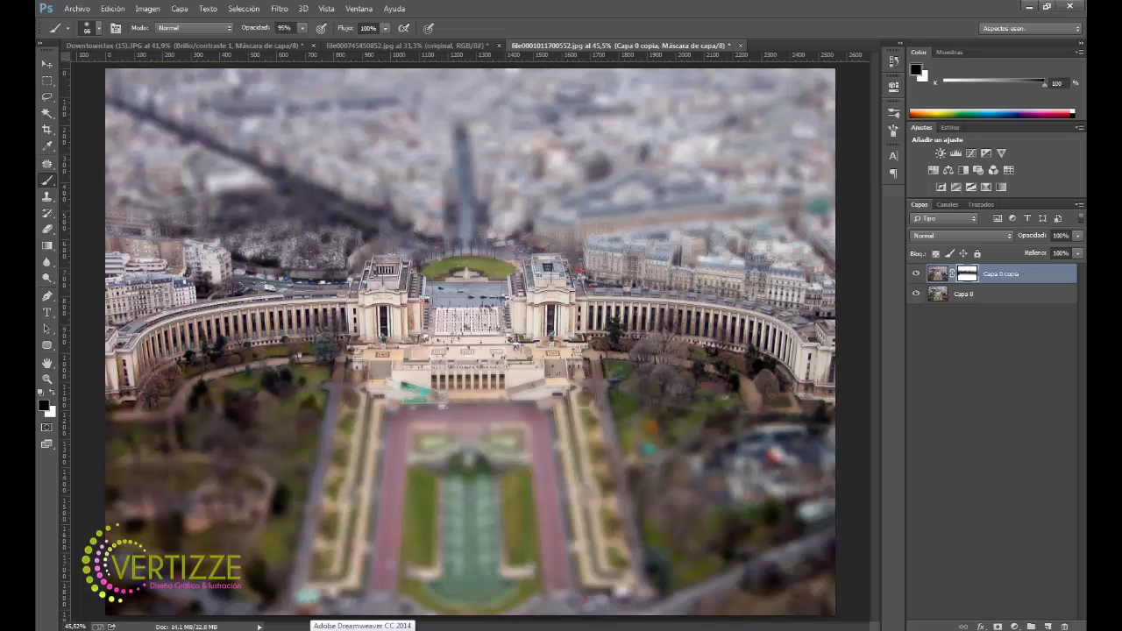
click(457, 463)
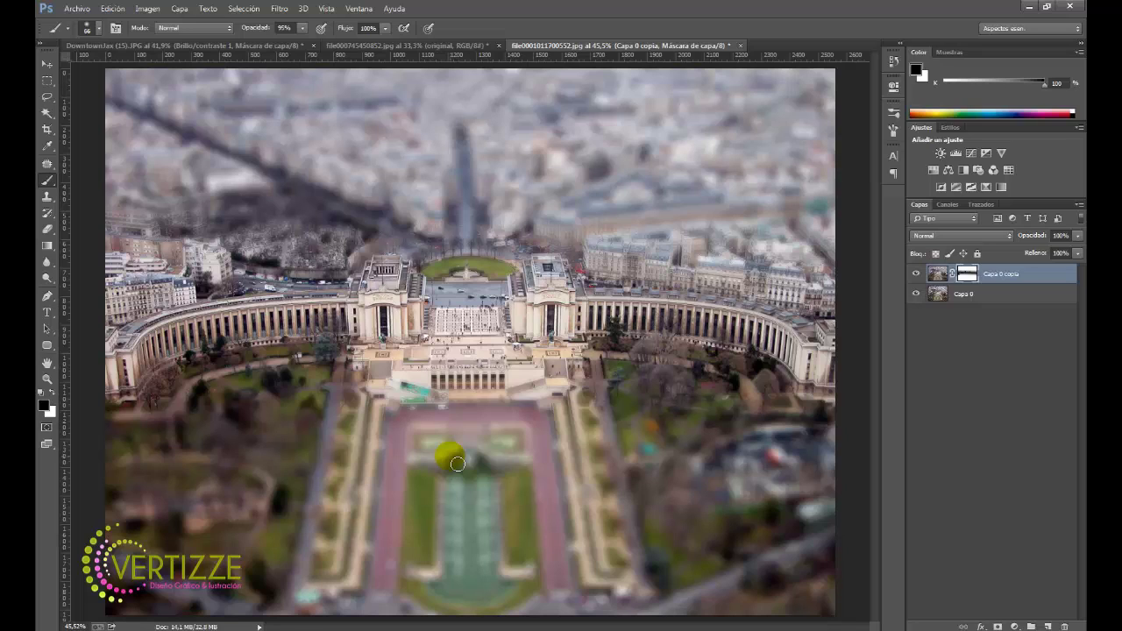
- Undo the last mask stroke with Edición > Paso atrás
click(112, 7)
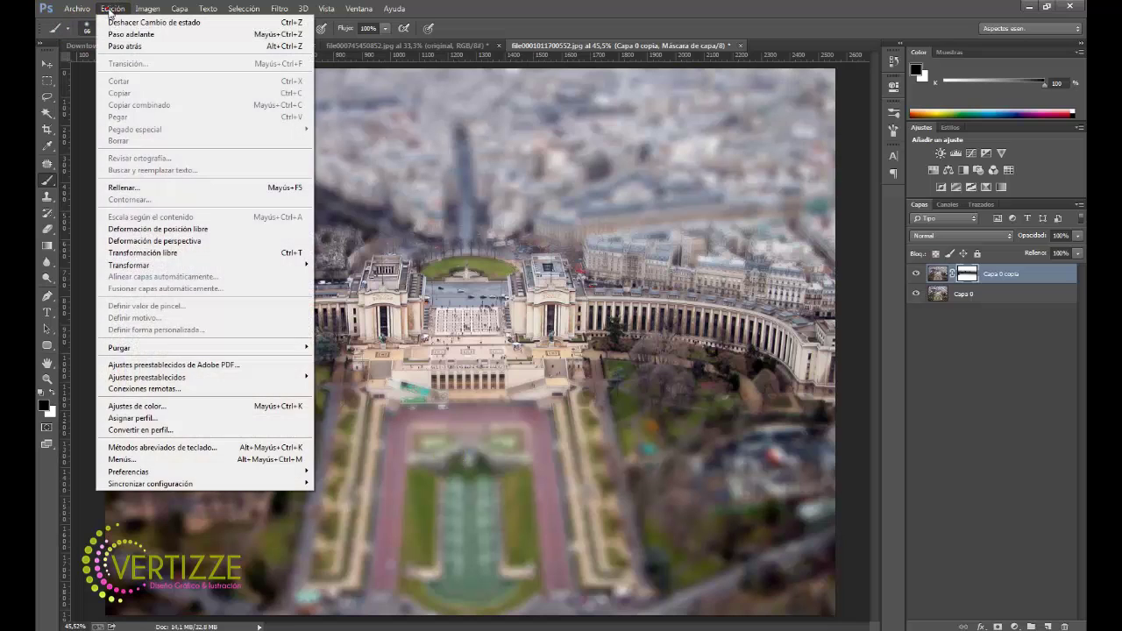
click(128, 48)
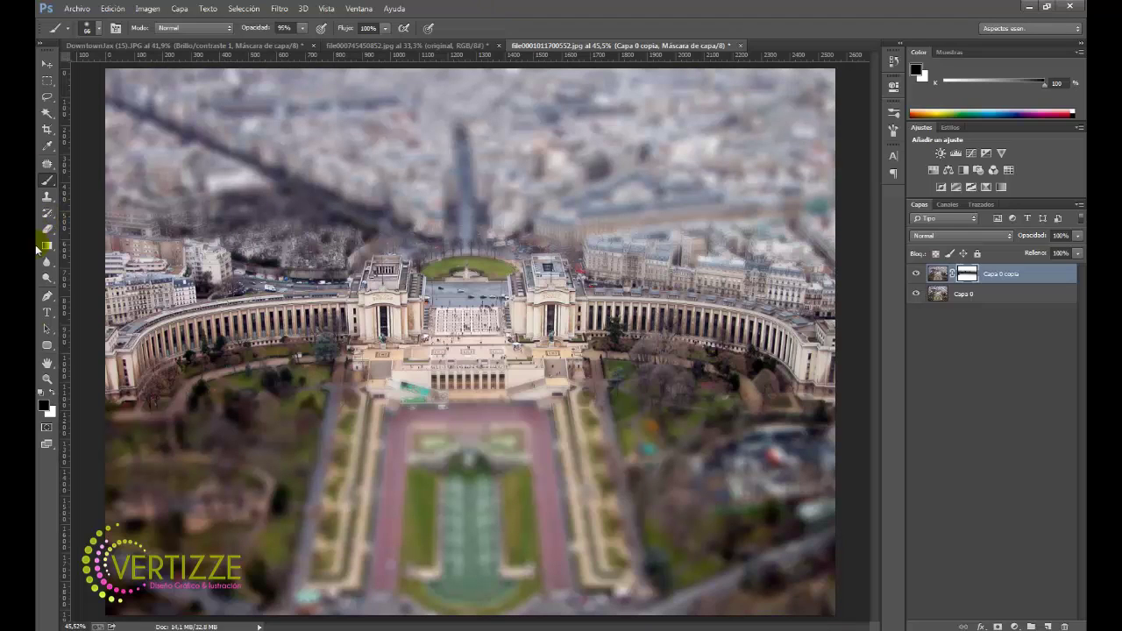
click(497, 445)
- Add a Tono/saturación adjustment layer with increased saturation
click(1014, 627)
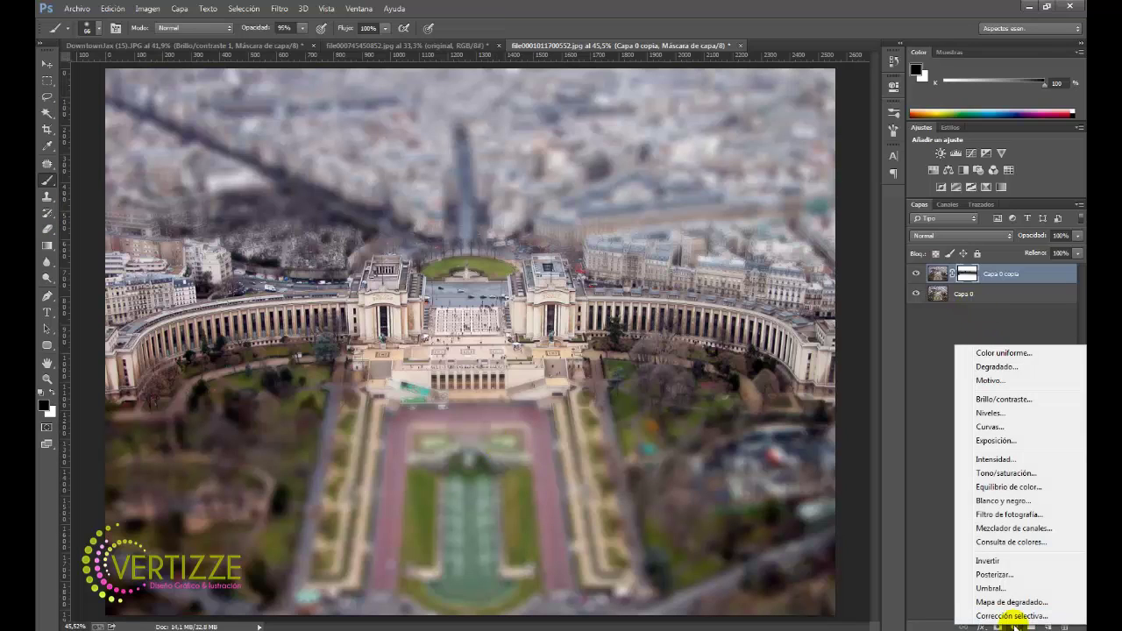
click(1008, 475)
drag(787, 188, 812, 199)
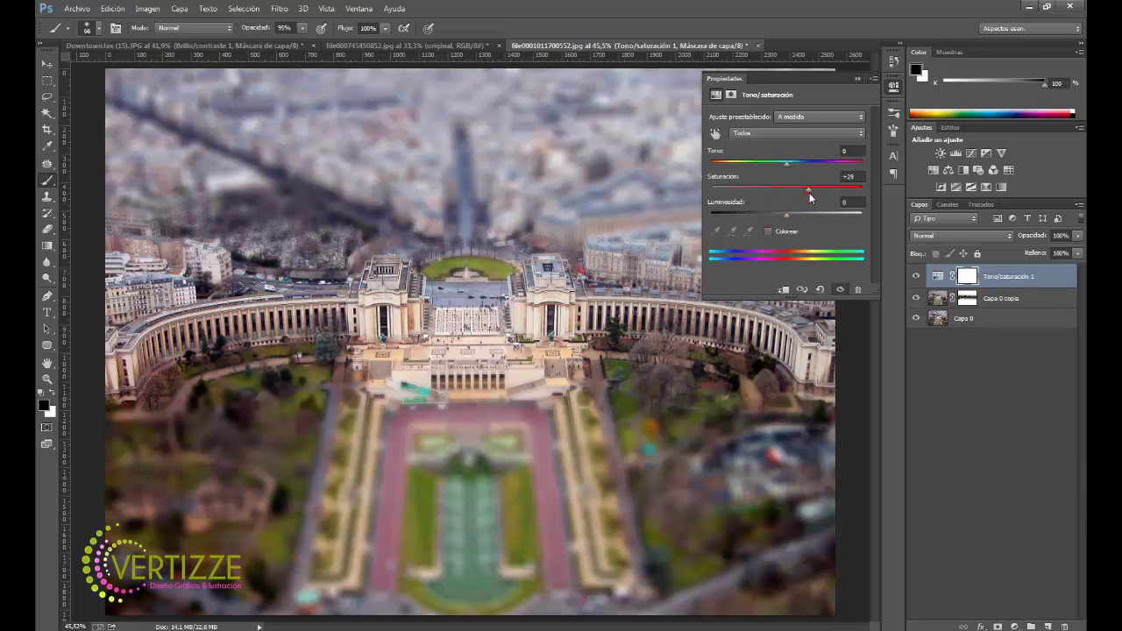
click(859, 79)
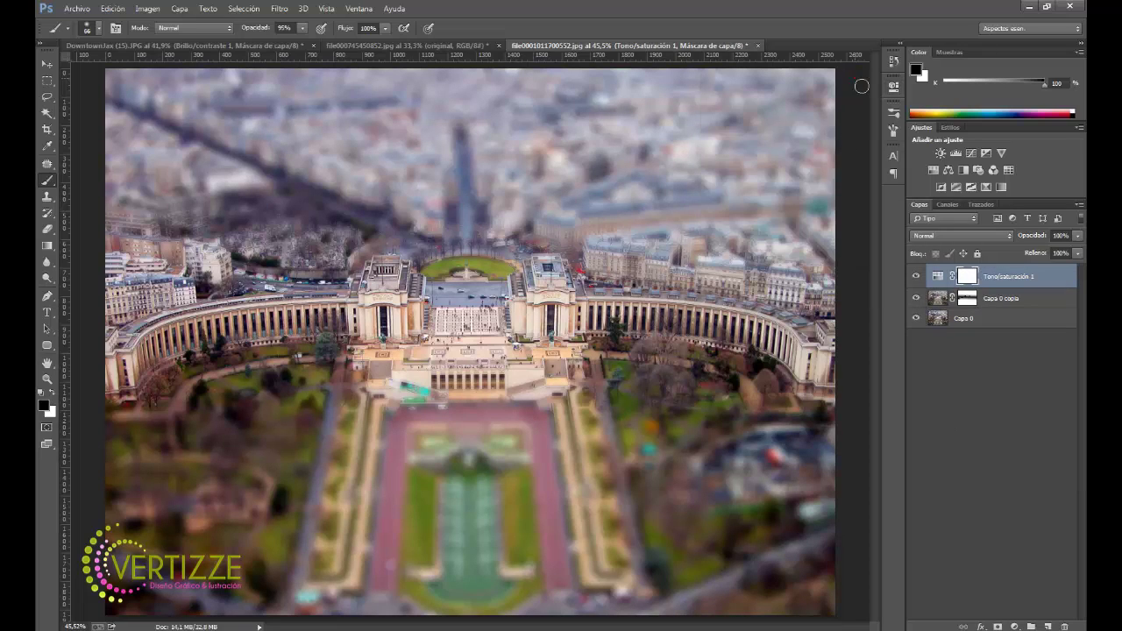
- Add a Curvas adjustment layer with one control point on the curve
click(1014, 626)
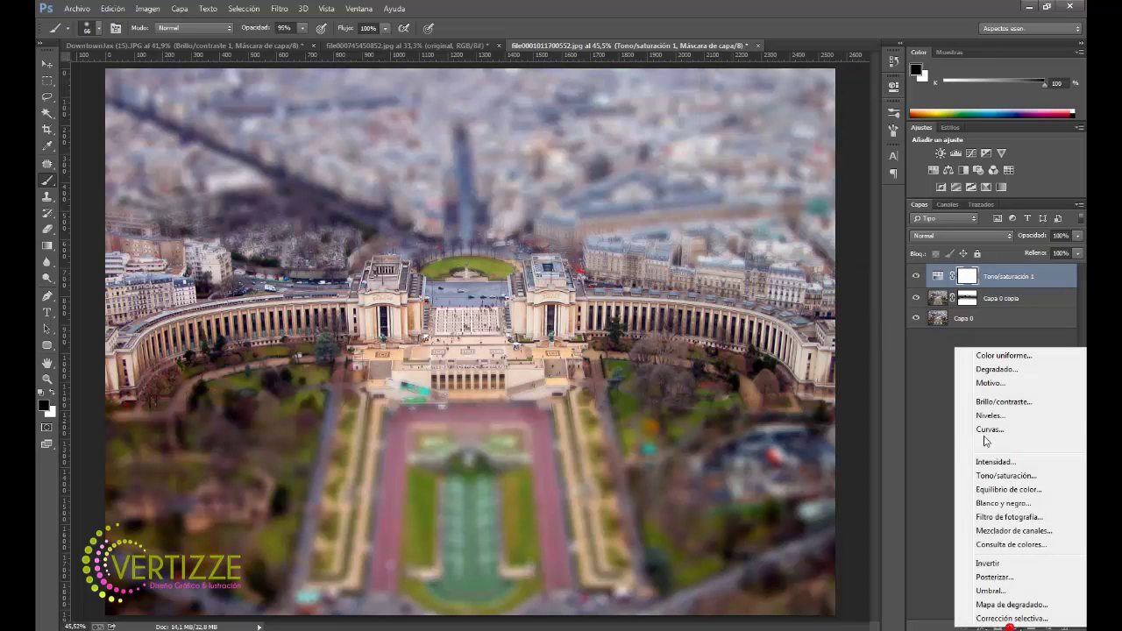
click(998, 430)
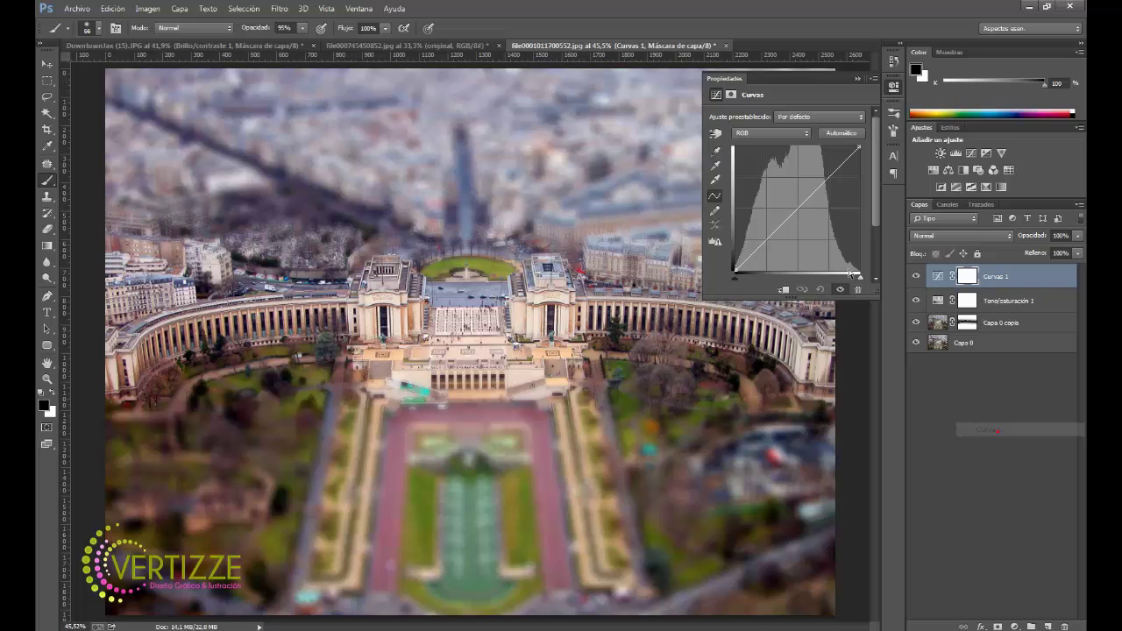
click(795, 208)
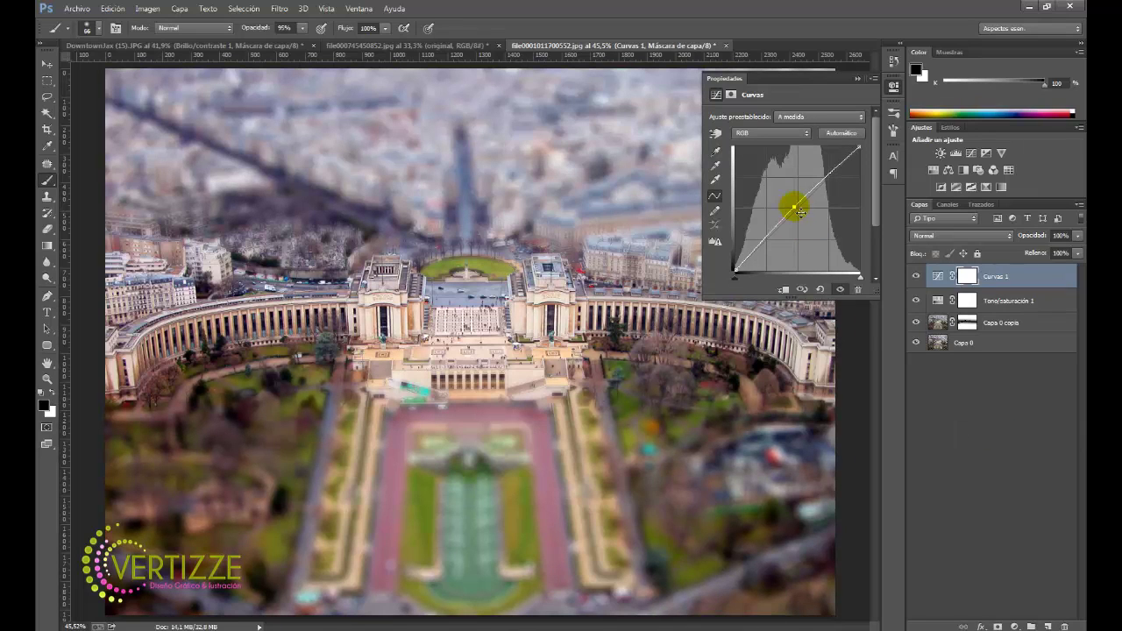
click(880, 67)
click(870, 79)
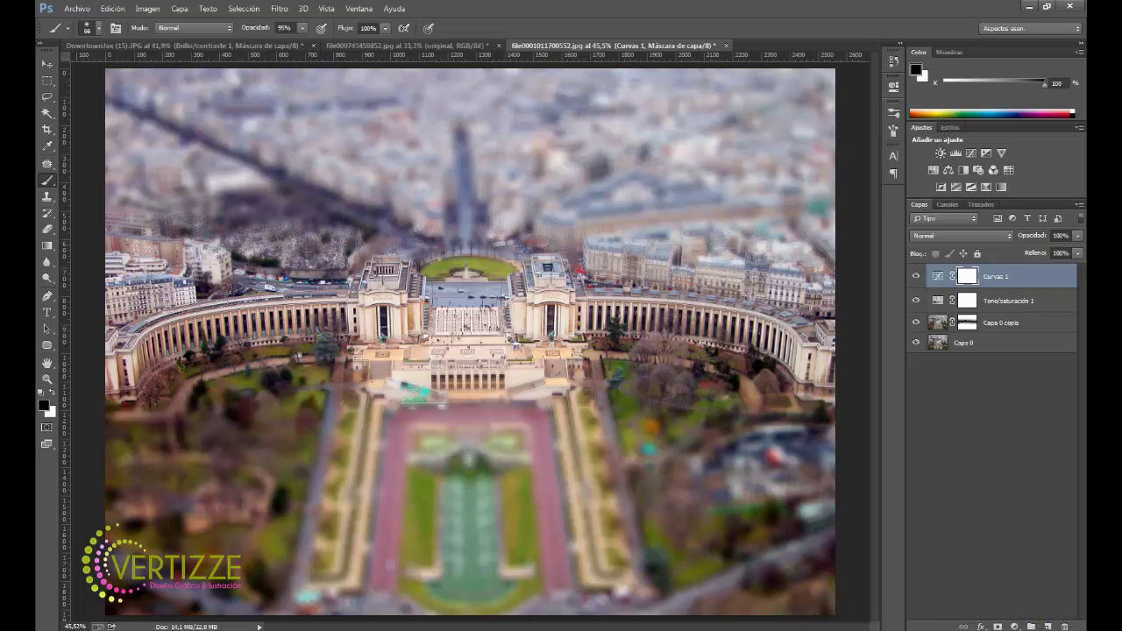
- Add a Brillo/contraste adjustment layer with contrast raised to 25
click(1015, 627)
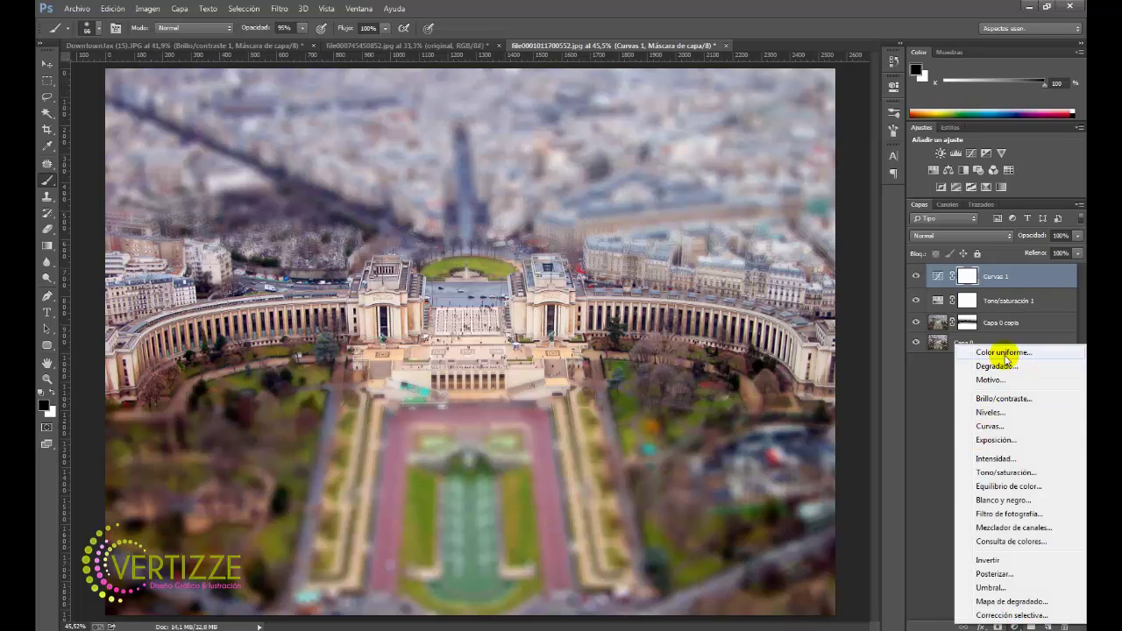
click(999, 399)
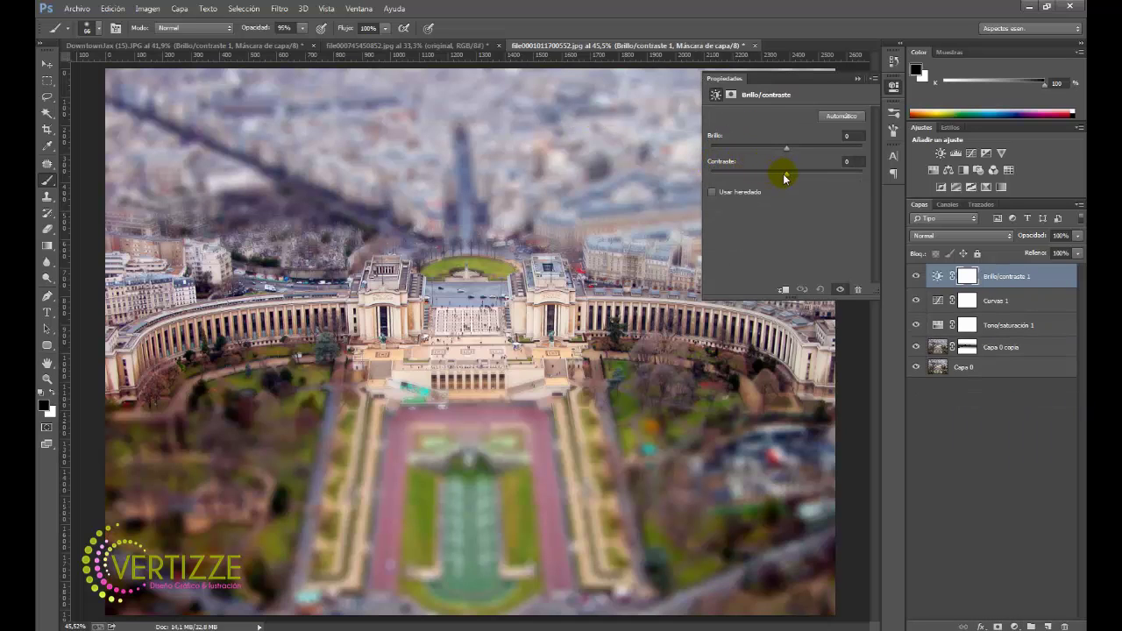
drag(792, 176, 800, 177)
click(857, 79)
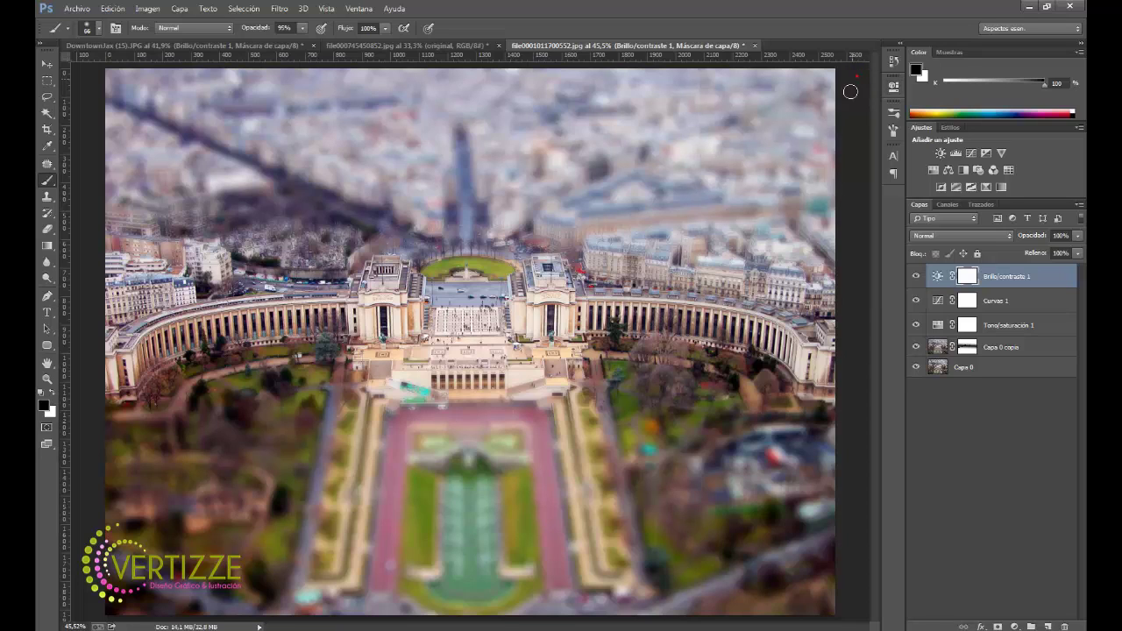
- Group the four effect layers into a group named 'efecto'
shift+click(1015, 338)
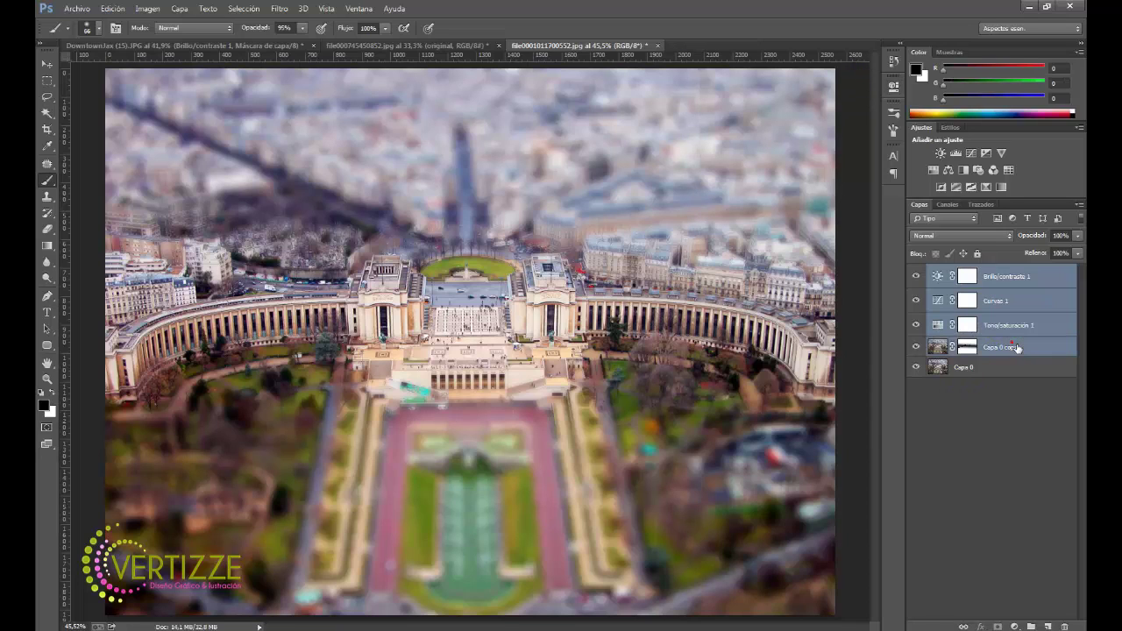
key(ctrl+g)
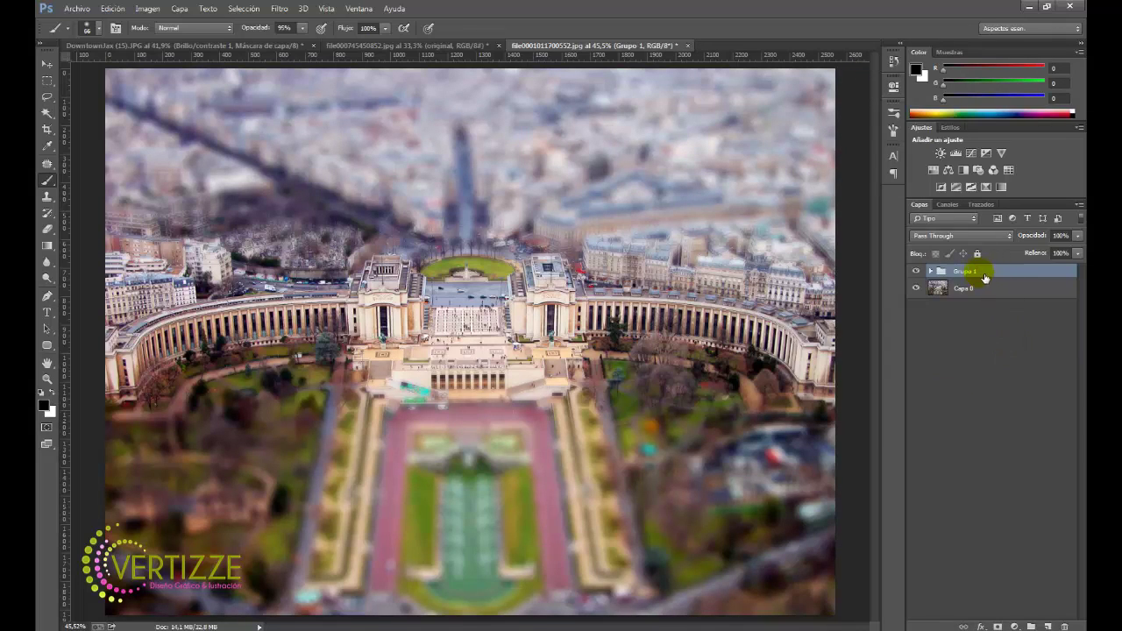
double_click(974, 272)
text(efecto)
key(Return)
- Put Capa 0 into its own group named 'original'
click(990, 288)
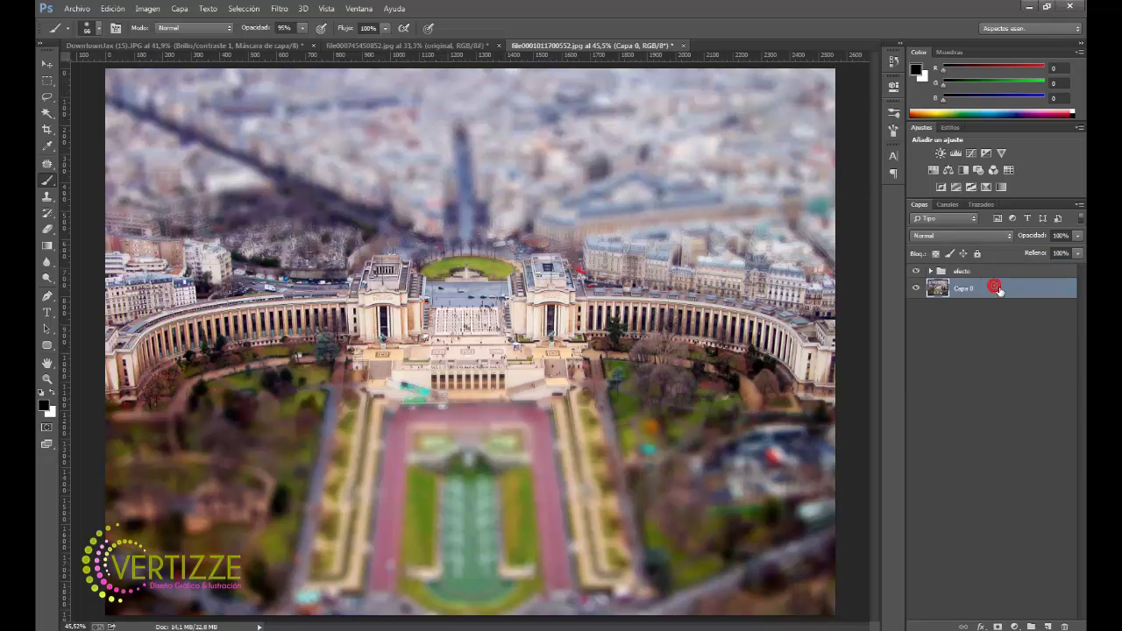
key(ctrl+g)
double_click(973, 287)
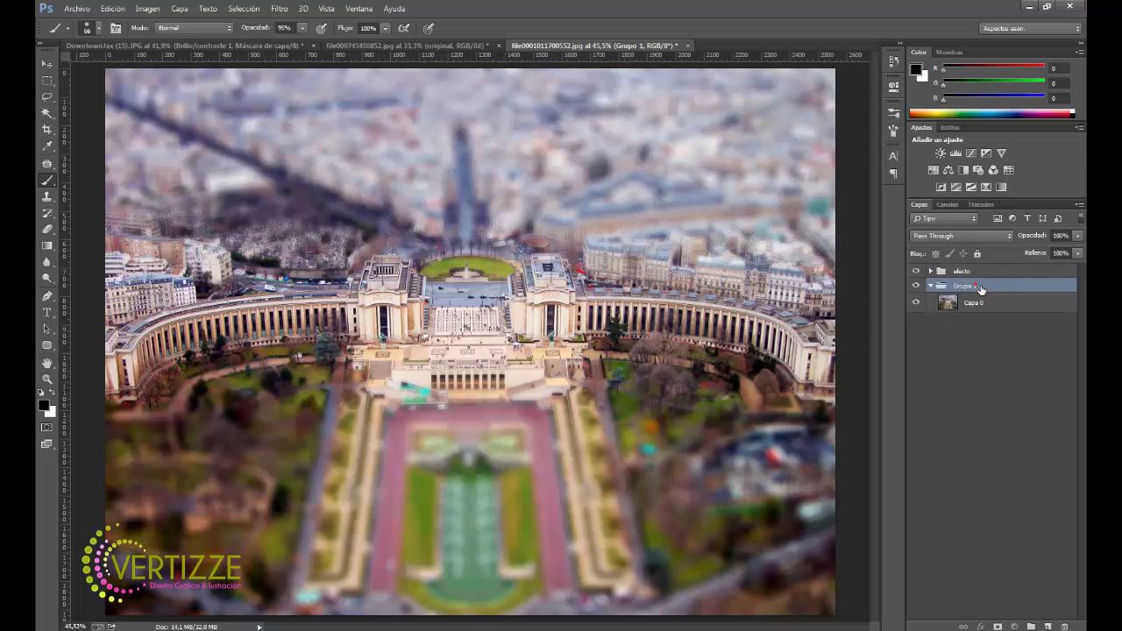
text(original)
key(Return)
- Colour-label the original group yellow and the efecto group violet
right_click(946, 282)
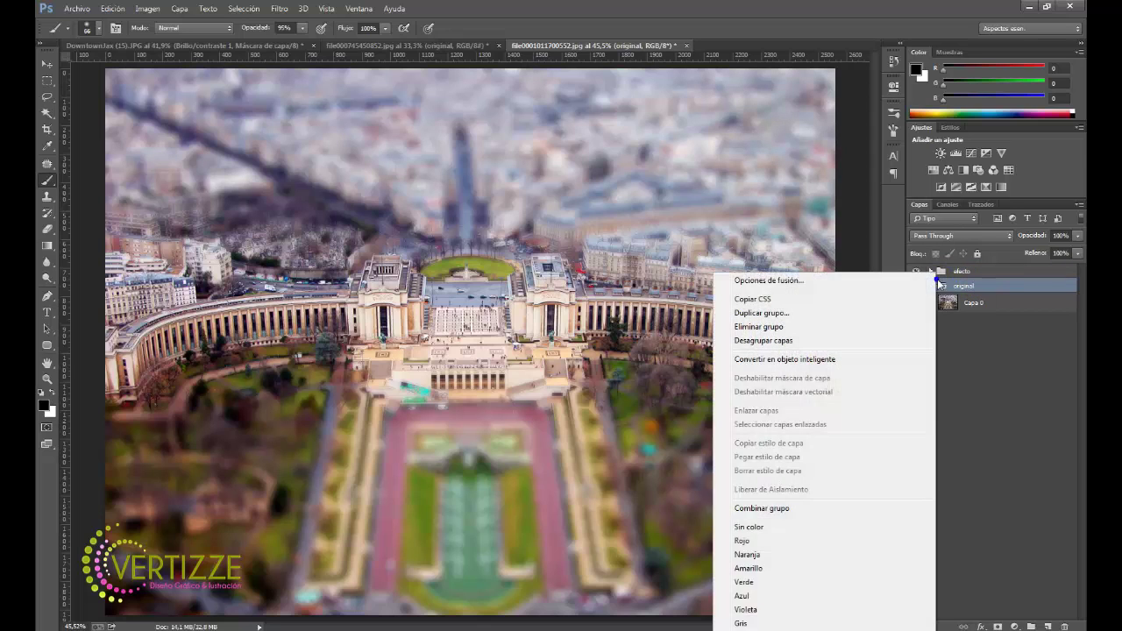
click(786, 568)
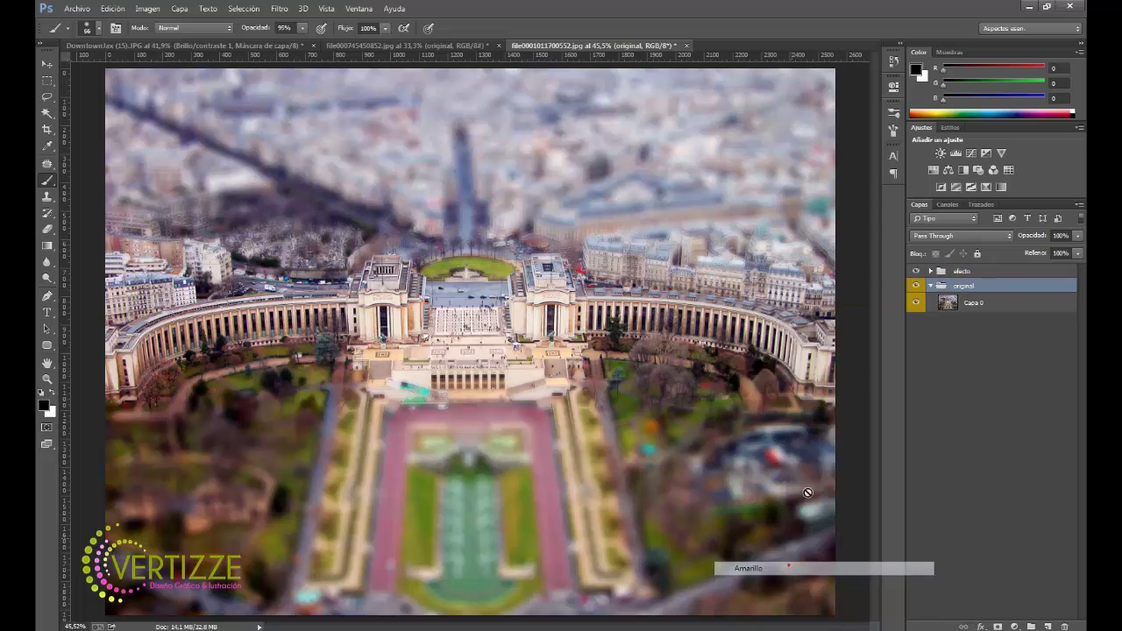
right_click(996, 272)
click(924, 605)
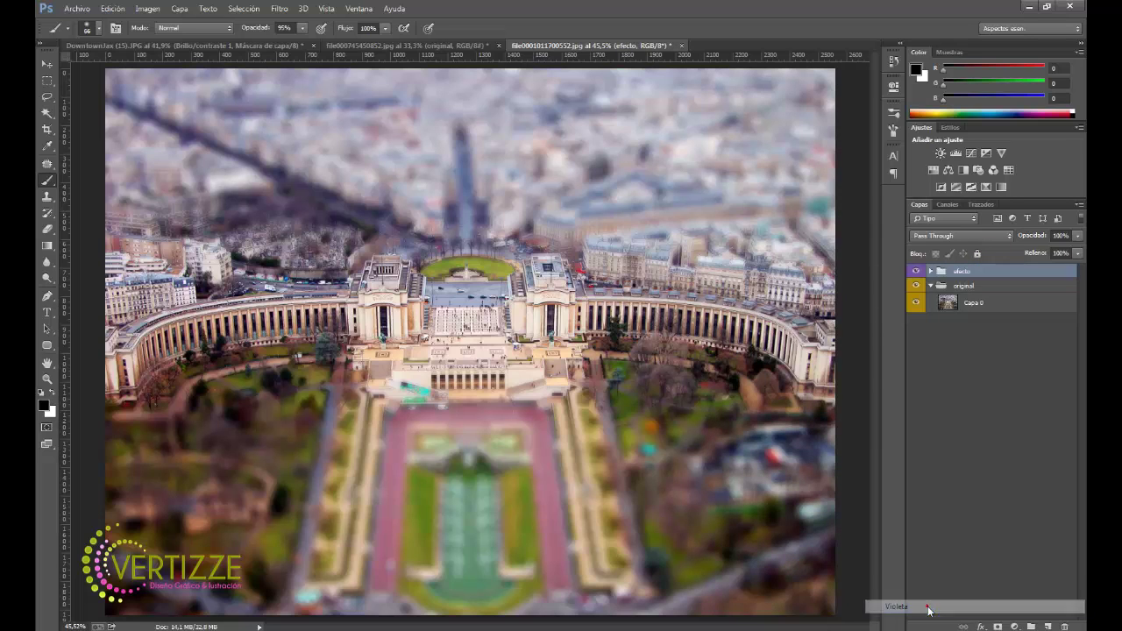
- Collapse the original group and toggle efecto's visibility to compare before and after
click(932, 287)
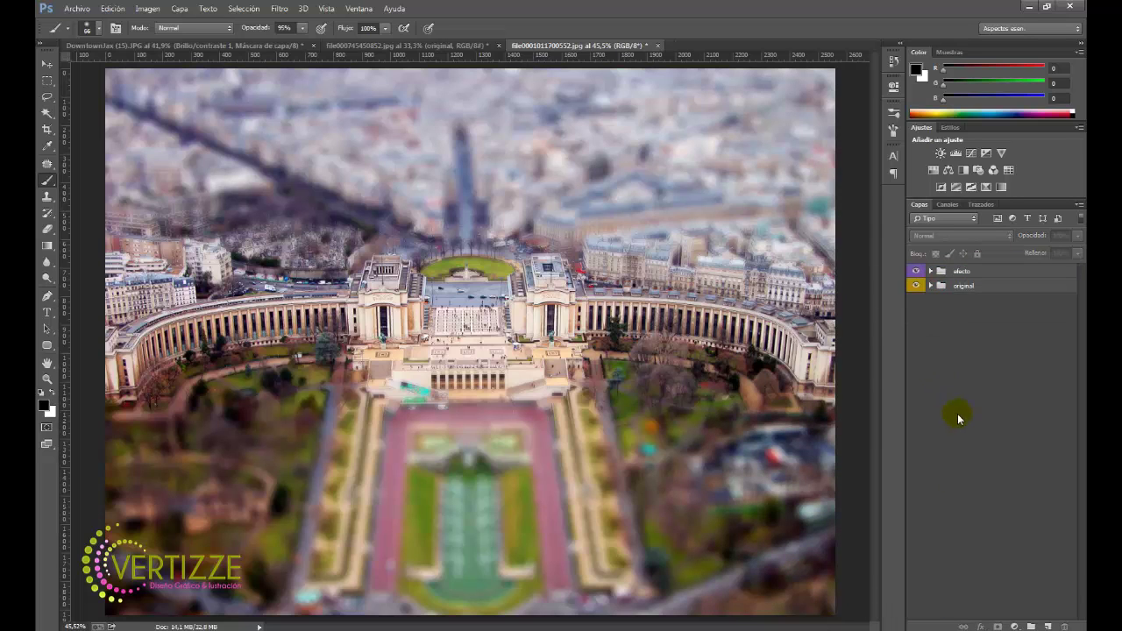
click(924, 269)
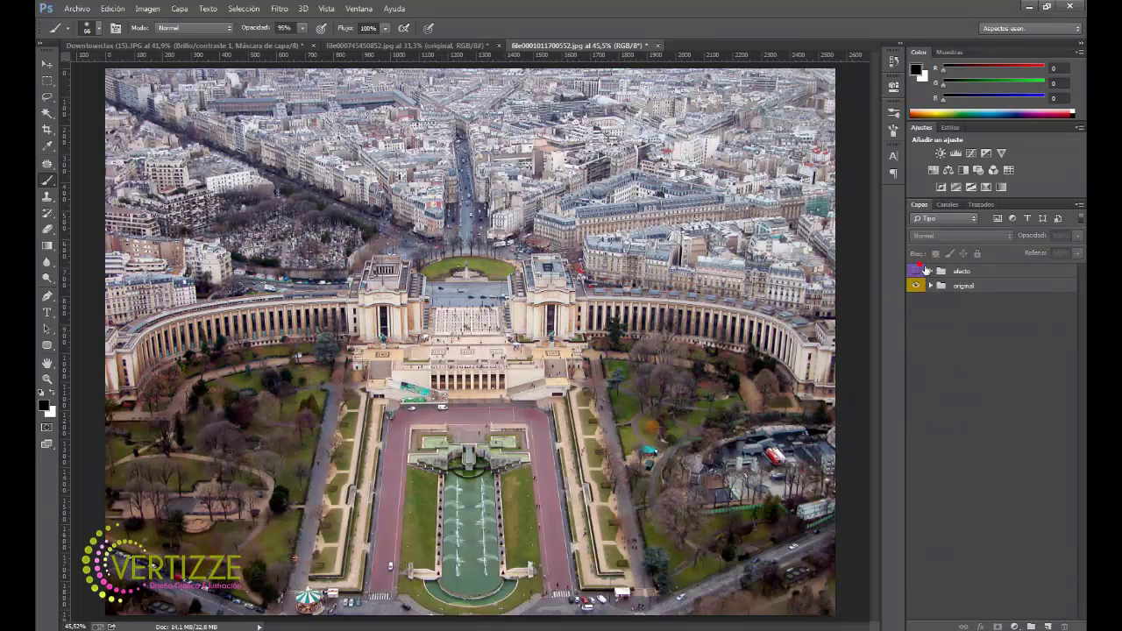
click(924, 269)
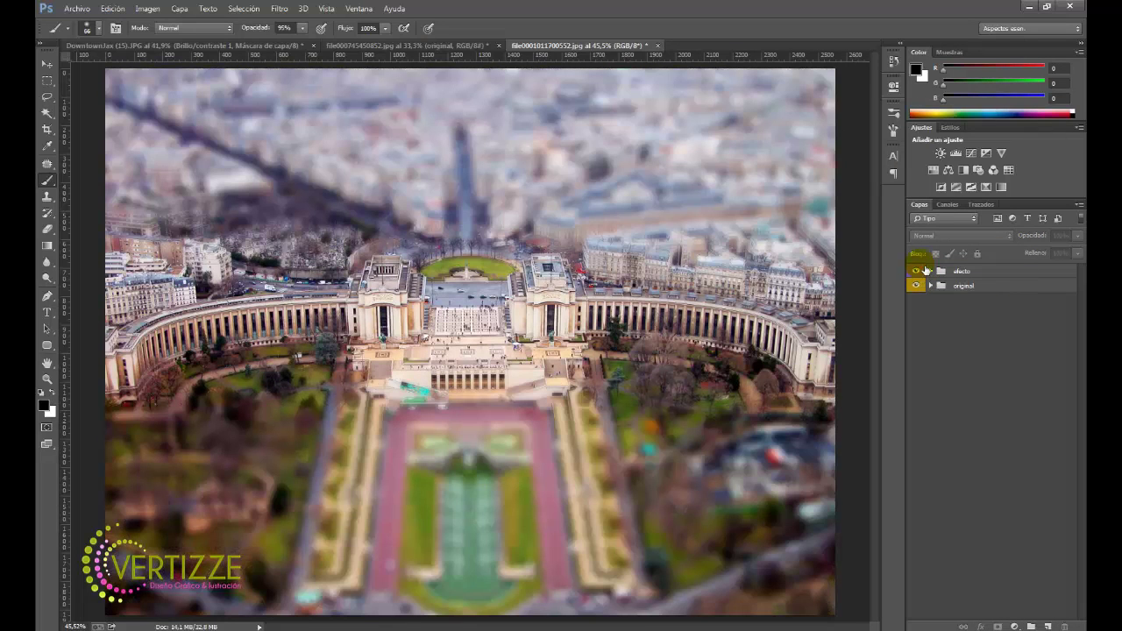
click(924, 270)
click(925, 270)
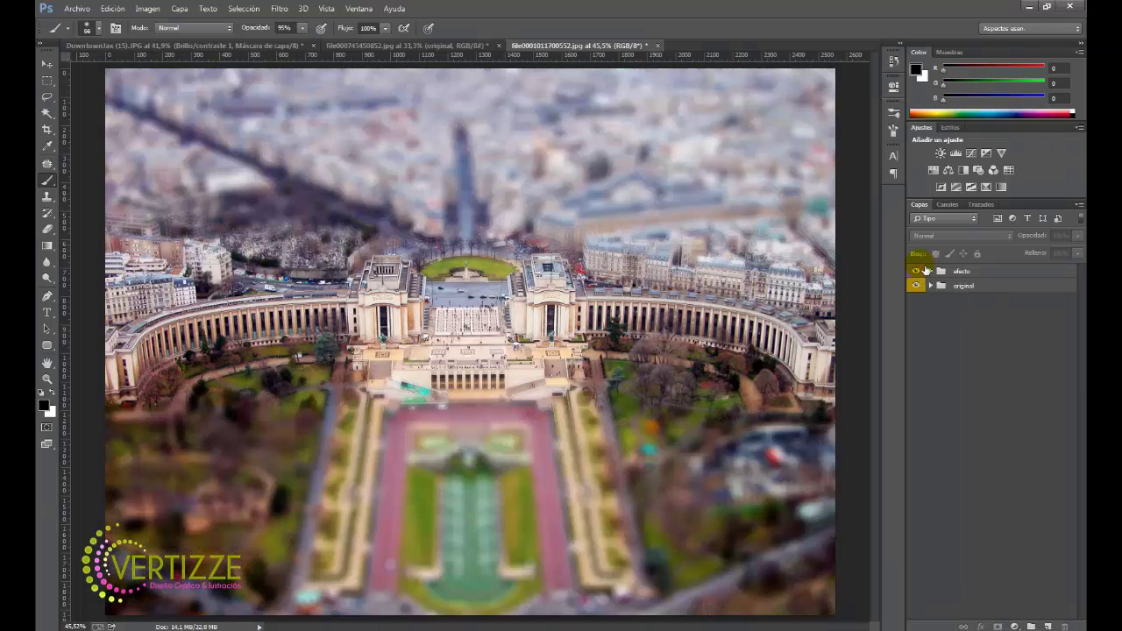